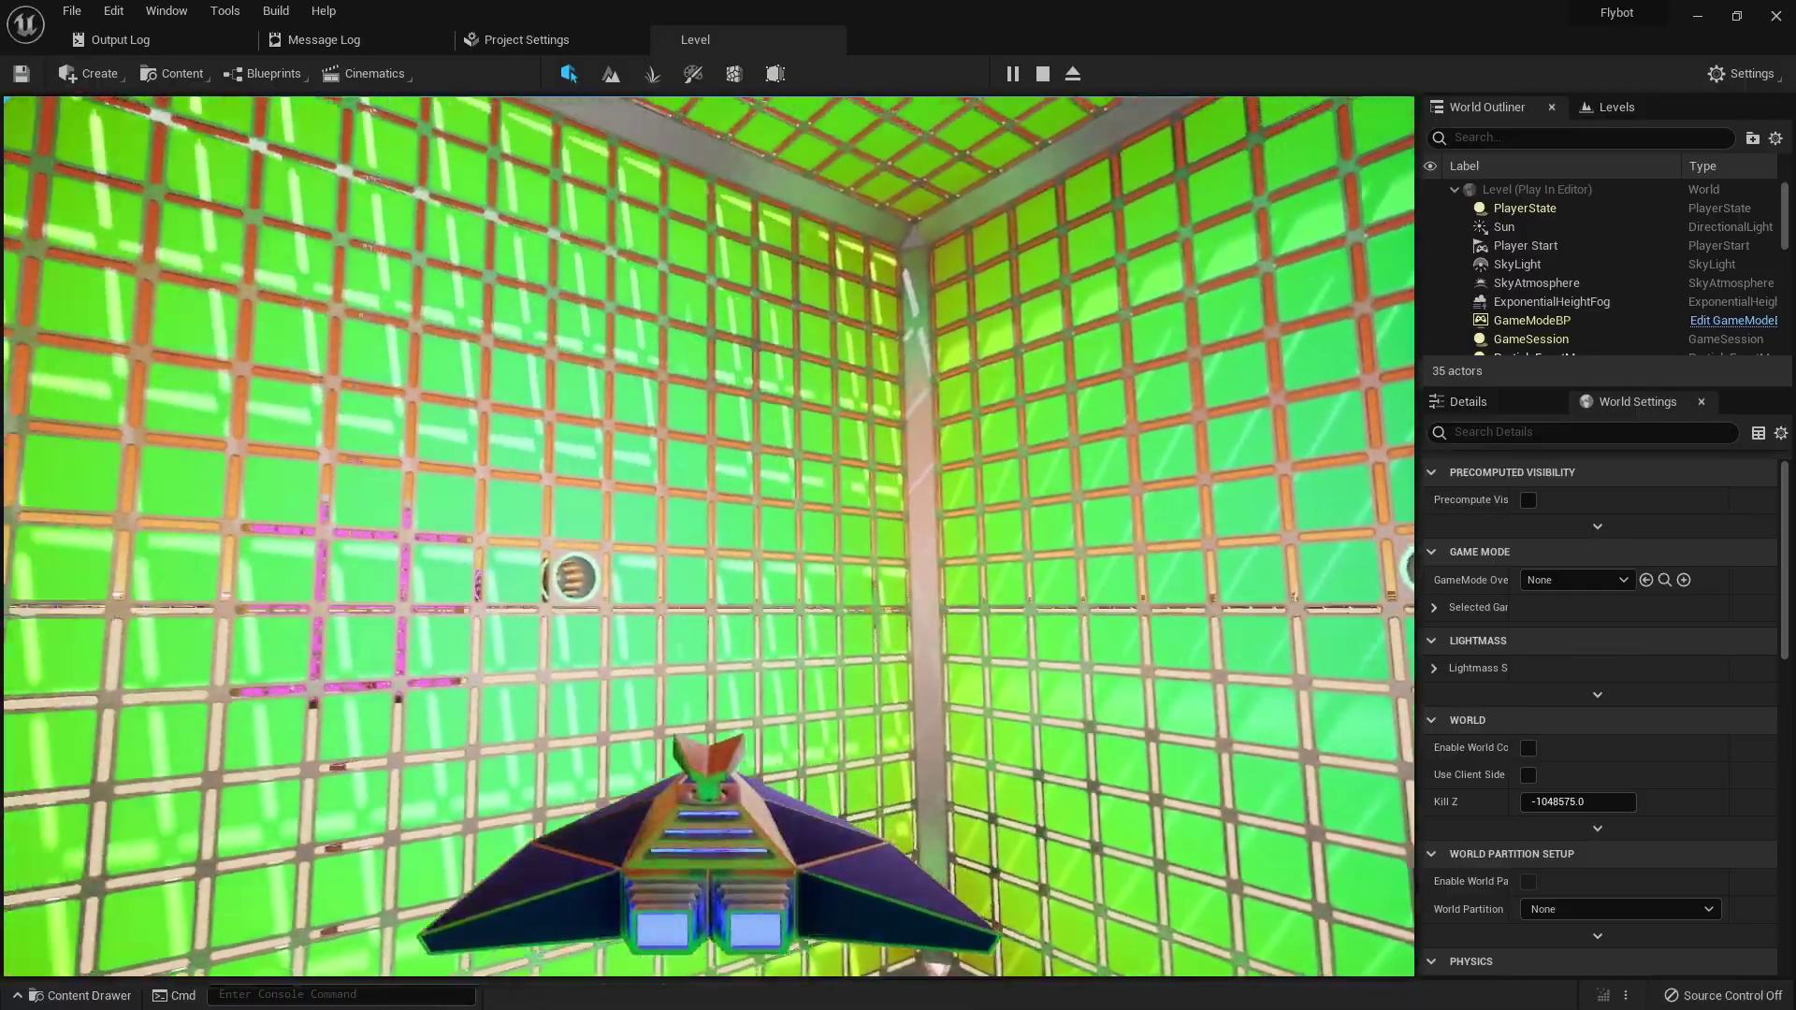
Stop the running play session and review the multiplayer net modes and the advanced play preferences
key("Escape")
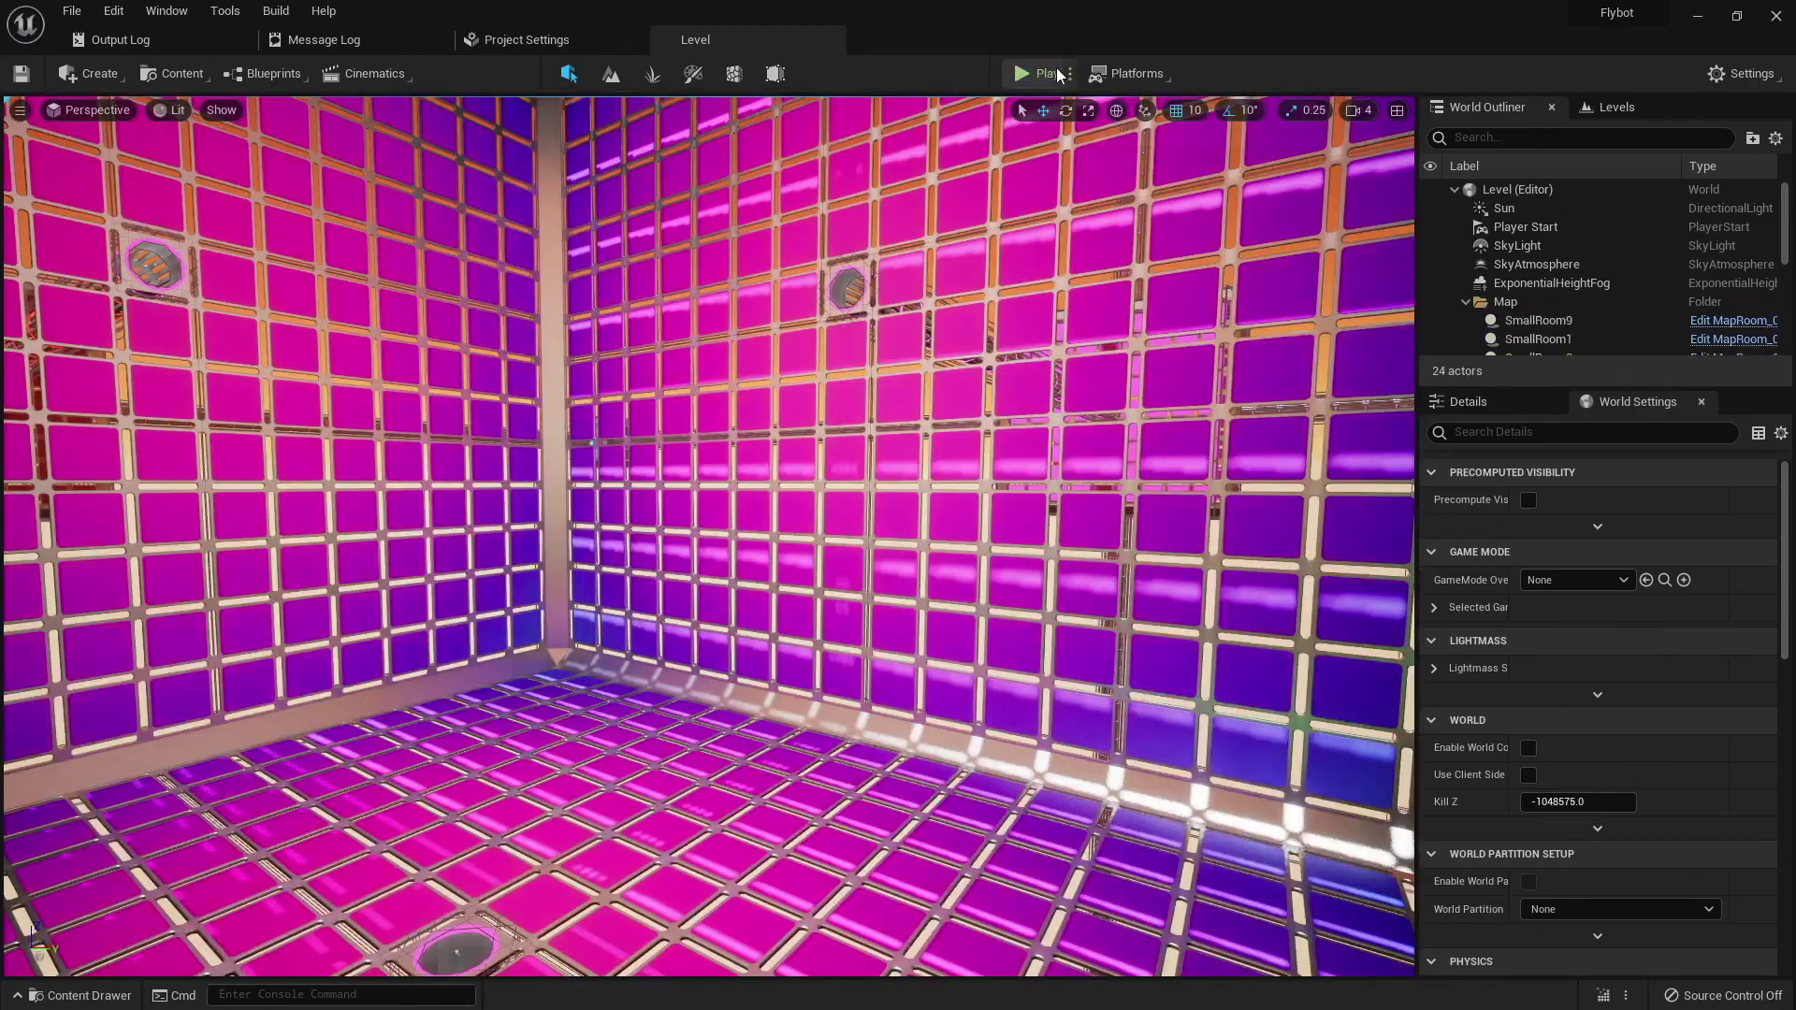
left_click(1069, 73)
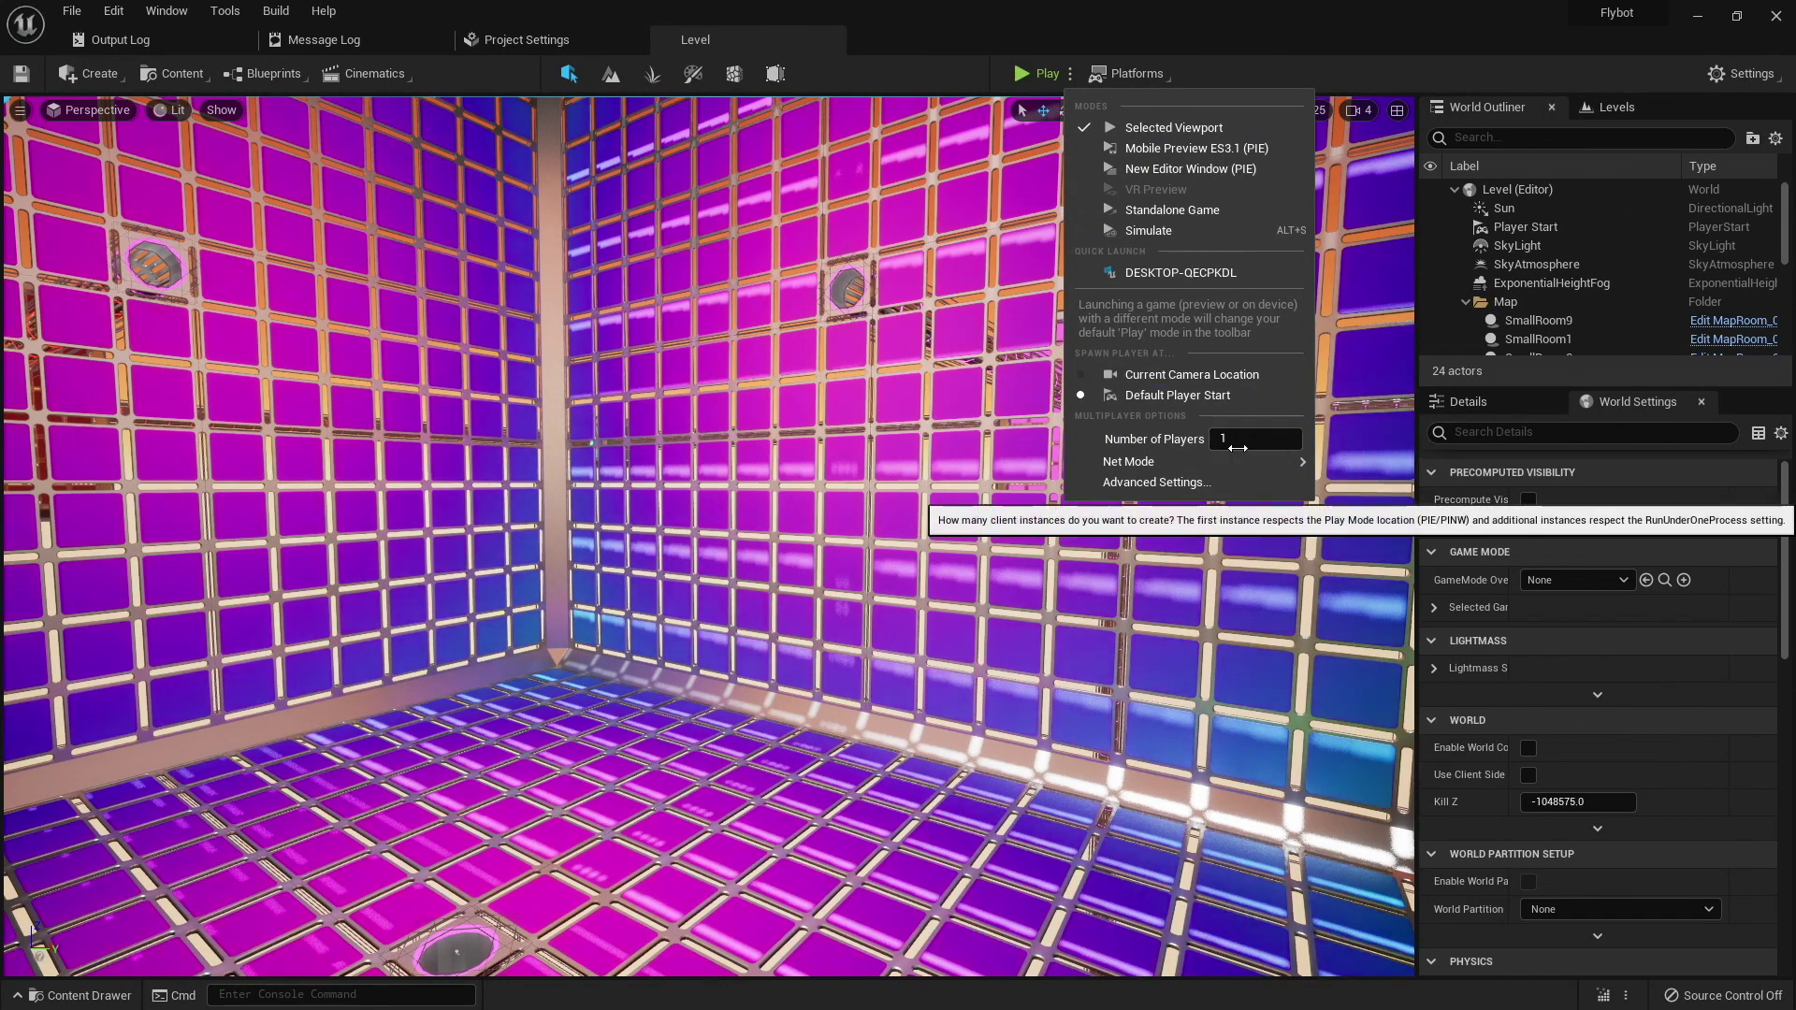
mouse_move(1242, 463)
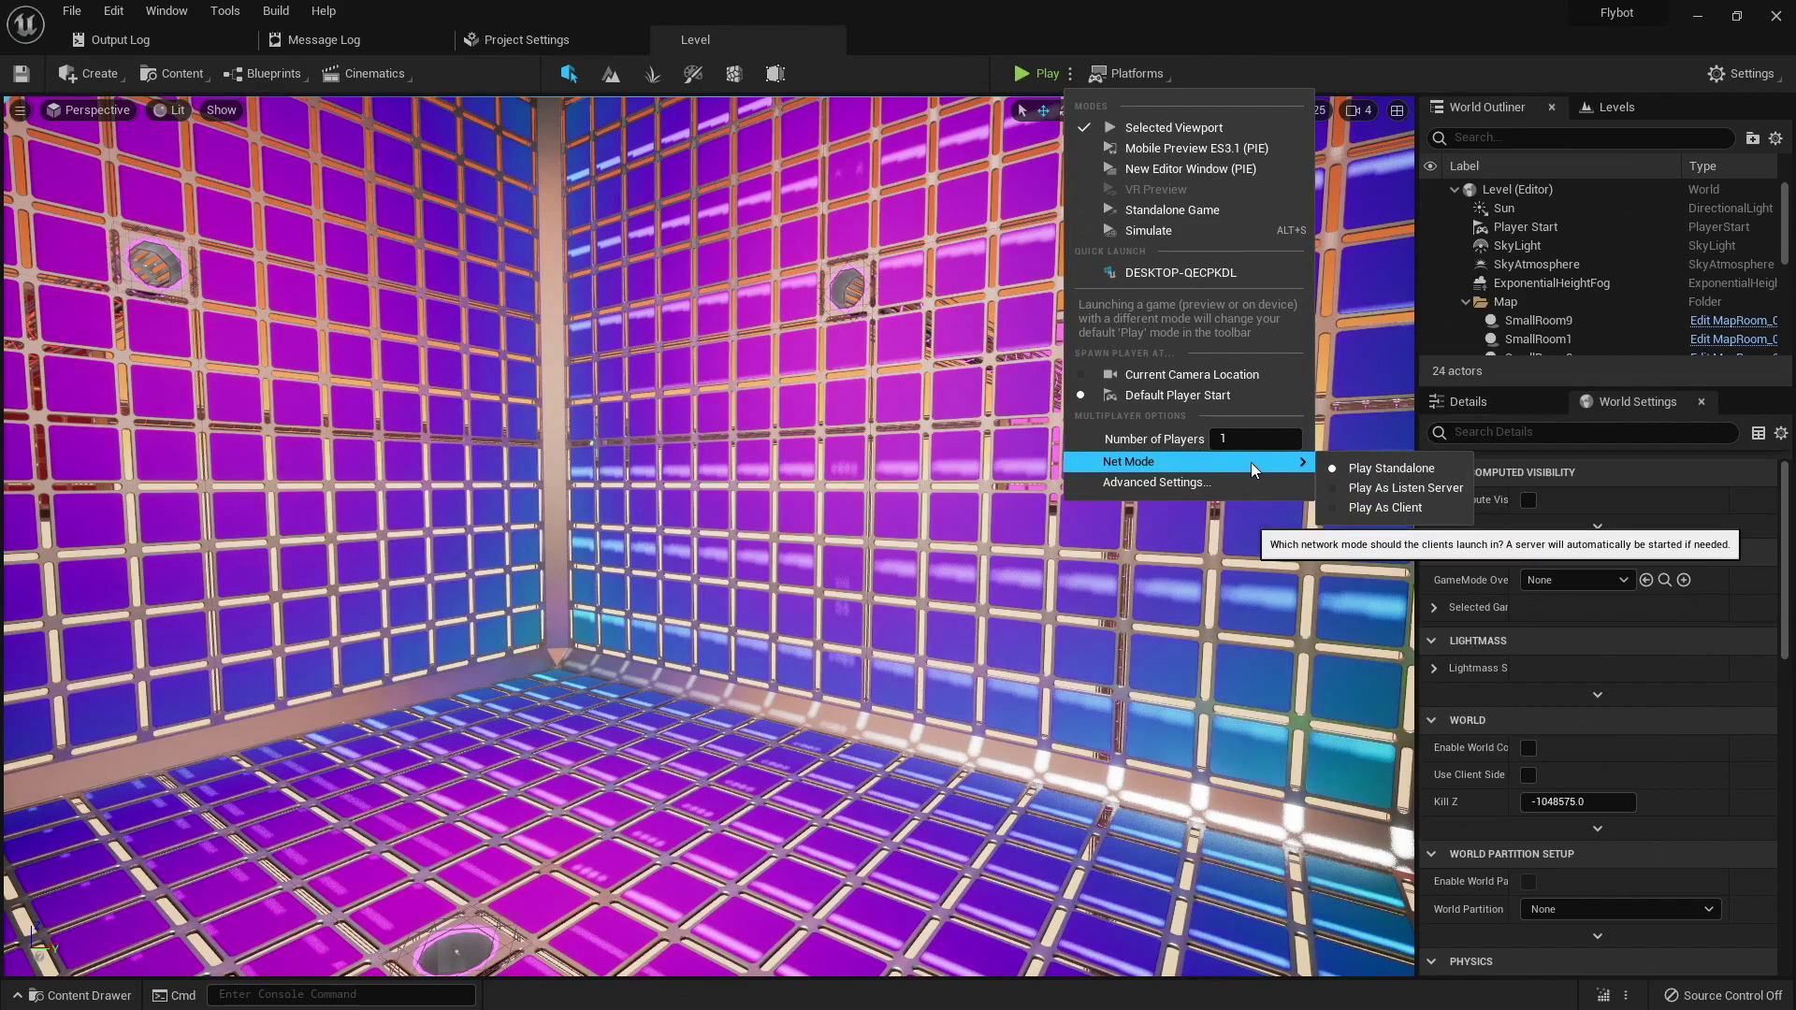
left_click(1413, 468)
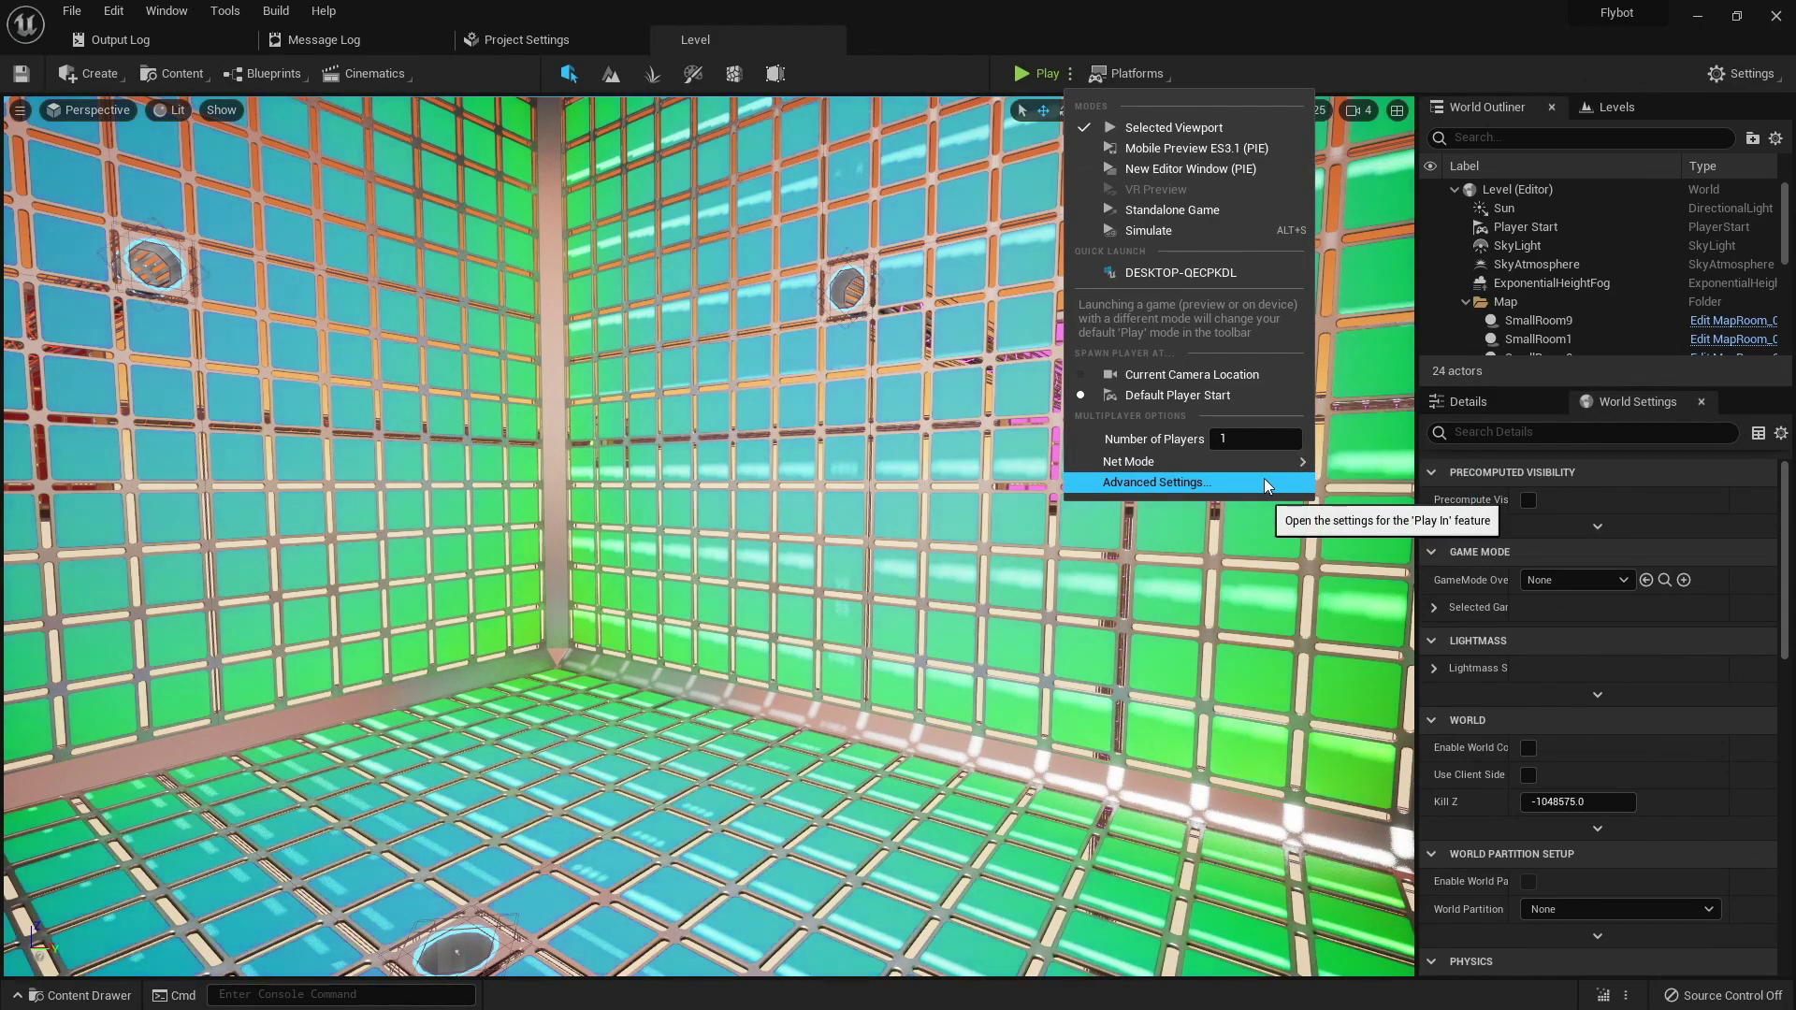
left_click(1265, 484)
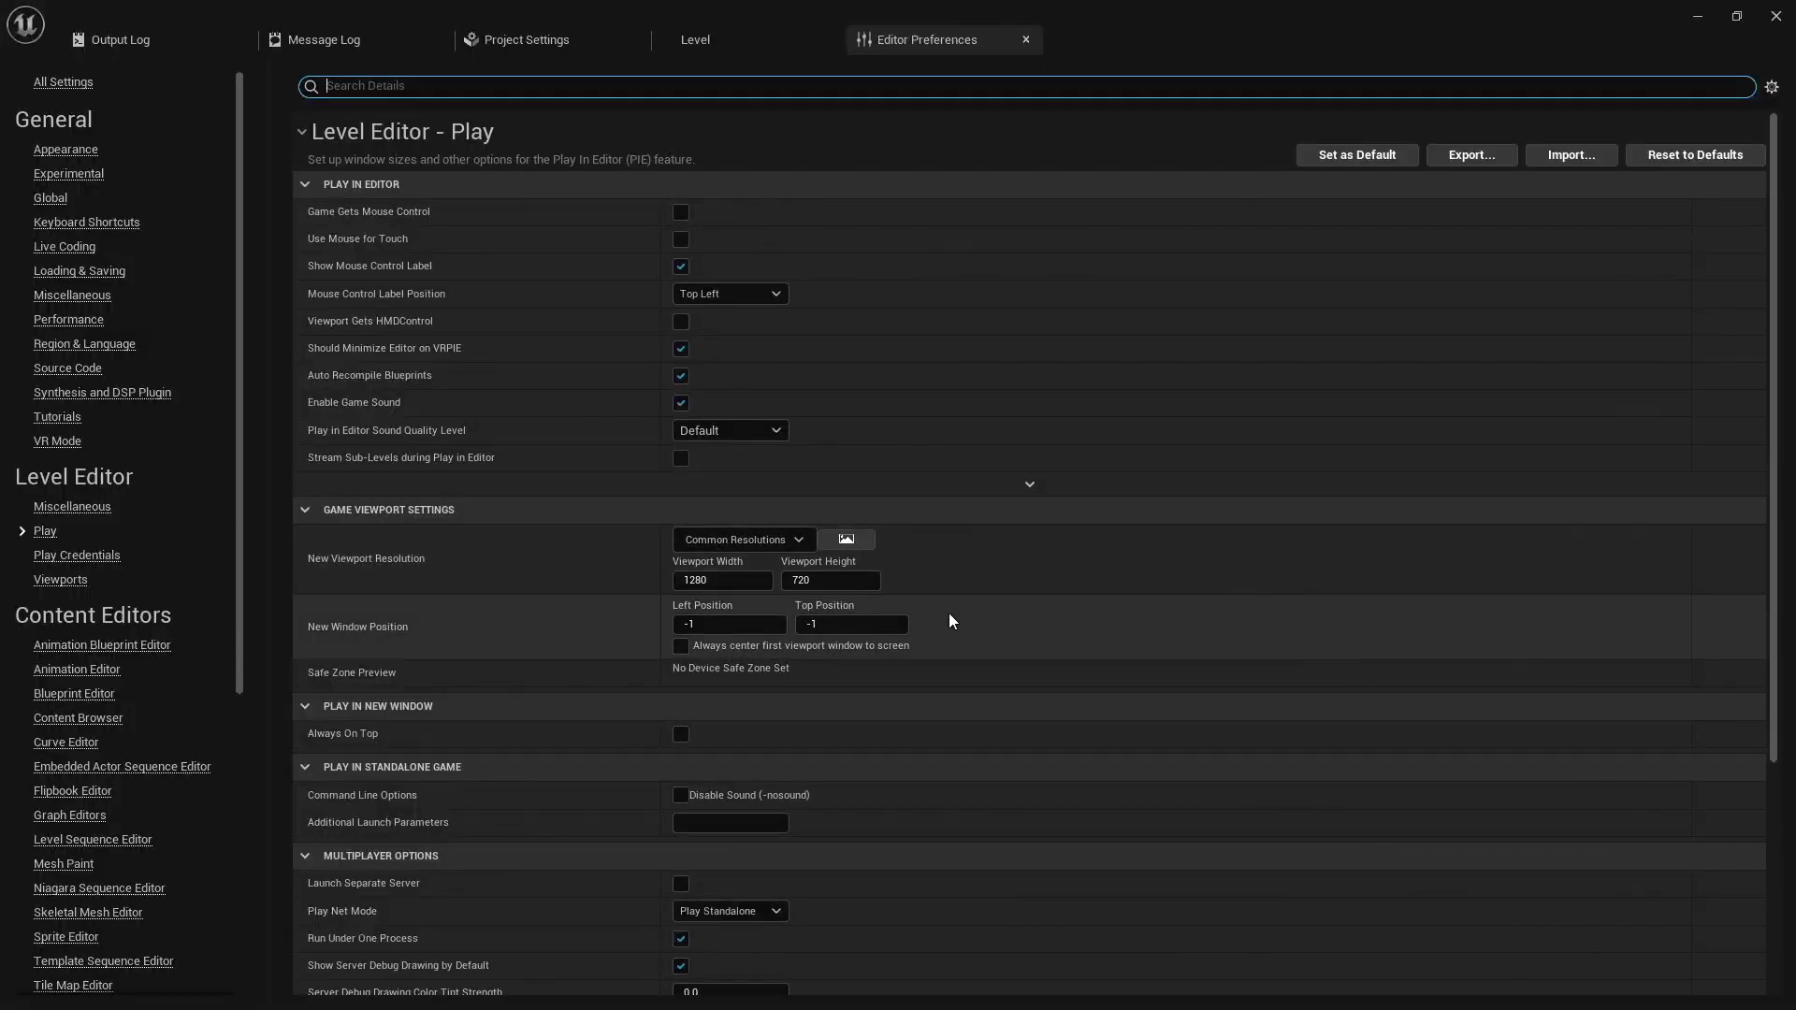
scroll(905, 827, "down", 5)
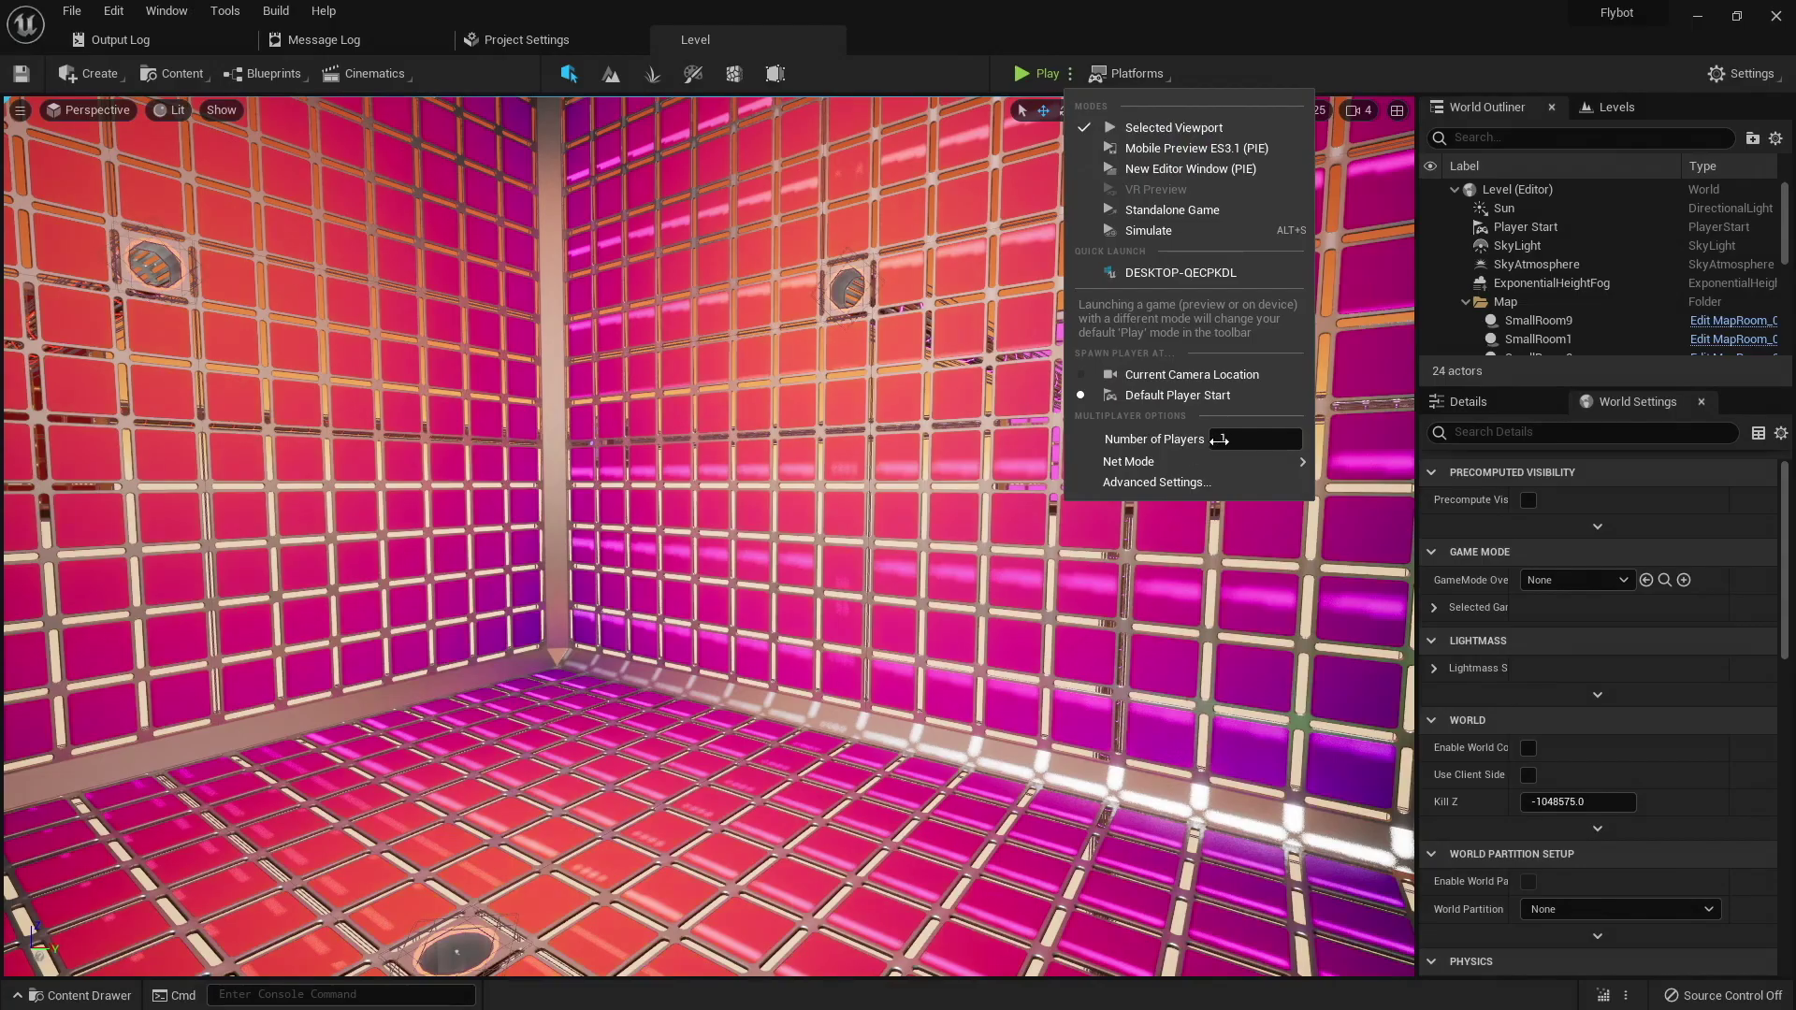
Set the number of players to 2 and the net mode to Play As Client, and start playing the level
mouse_move(1249, 462)
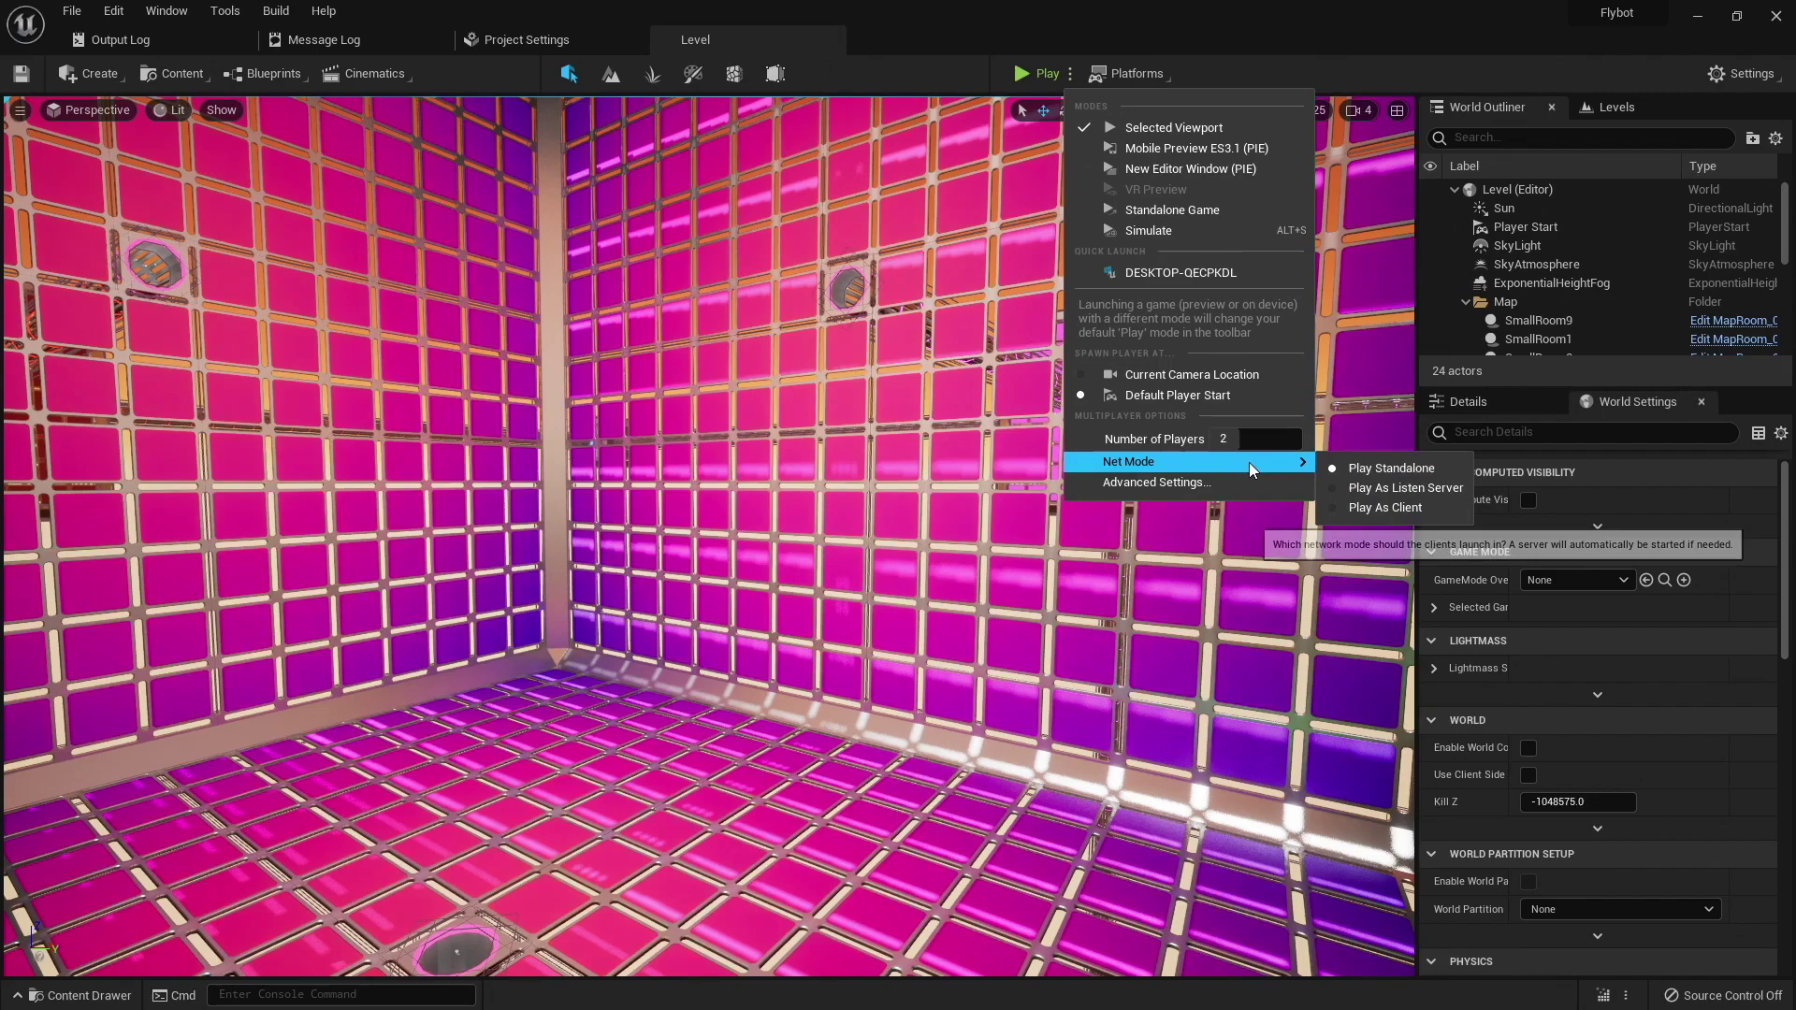
left_click(1379, 509)
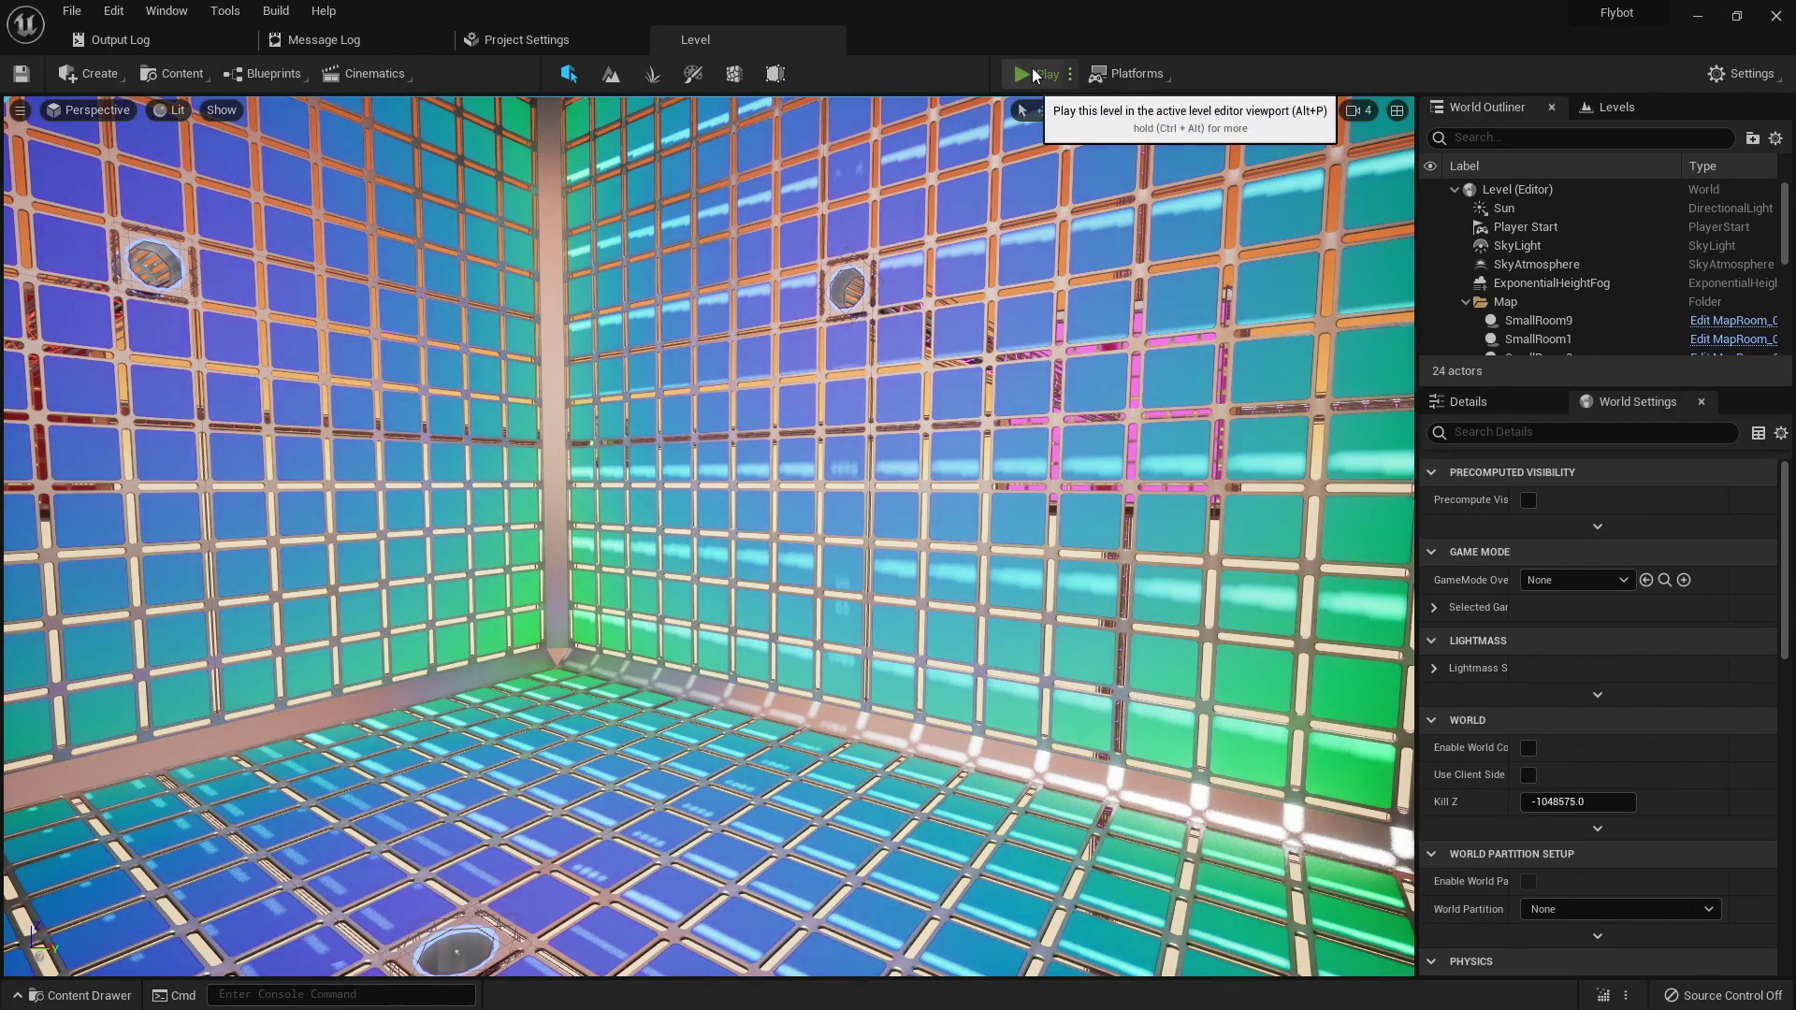
left_click(1031, 68)
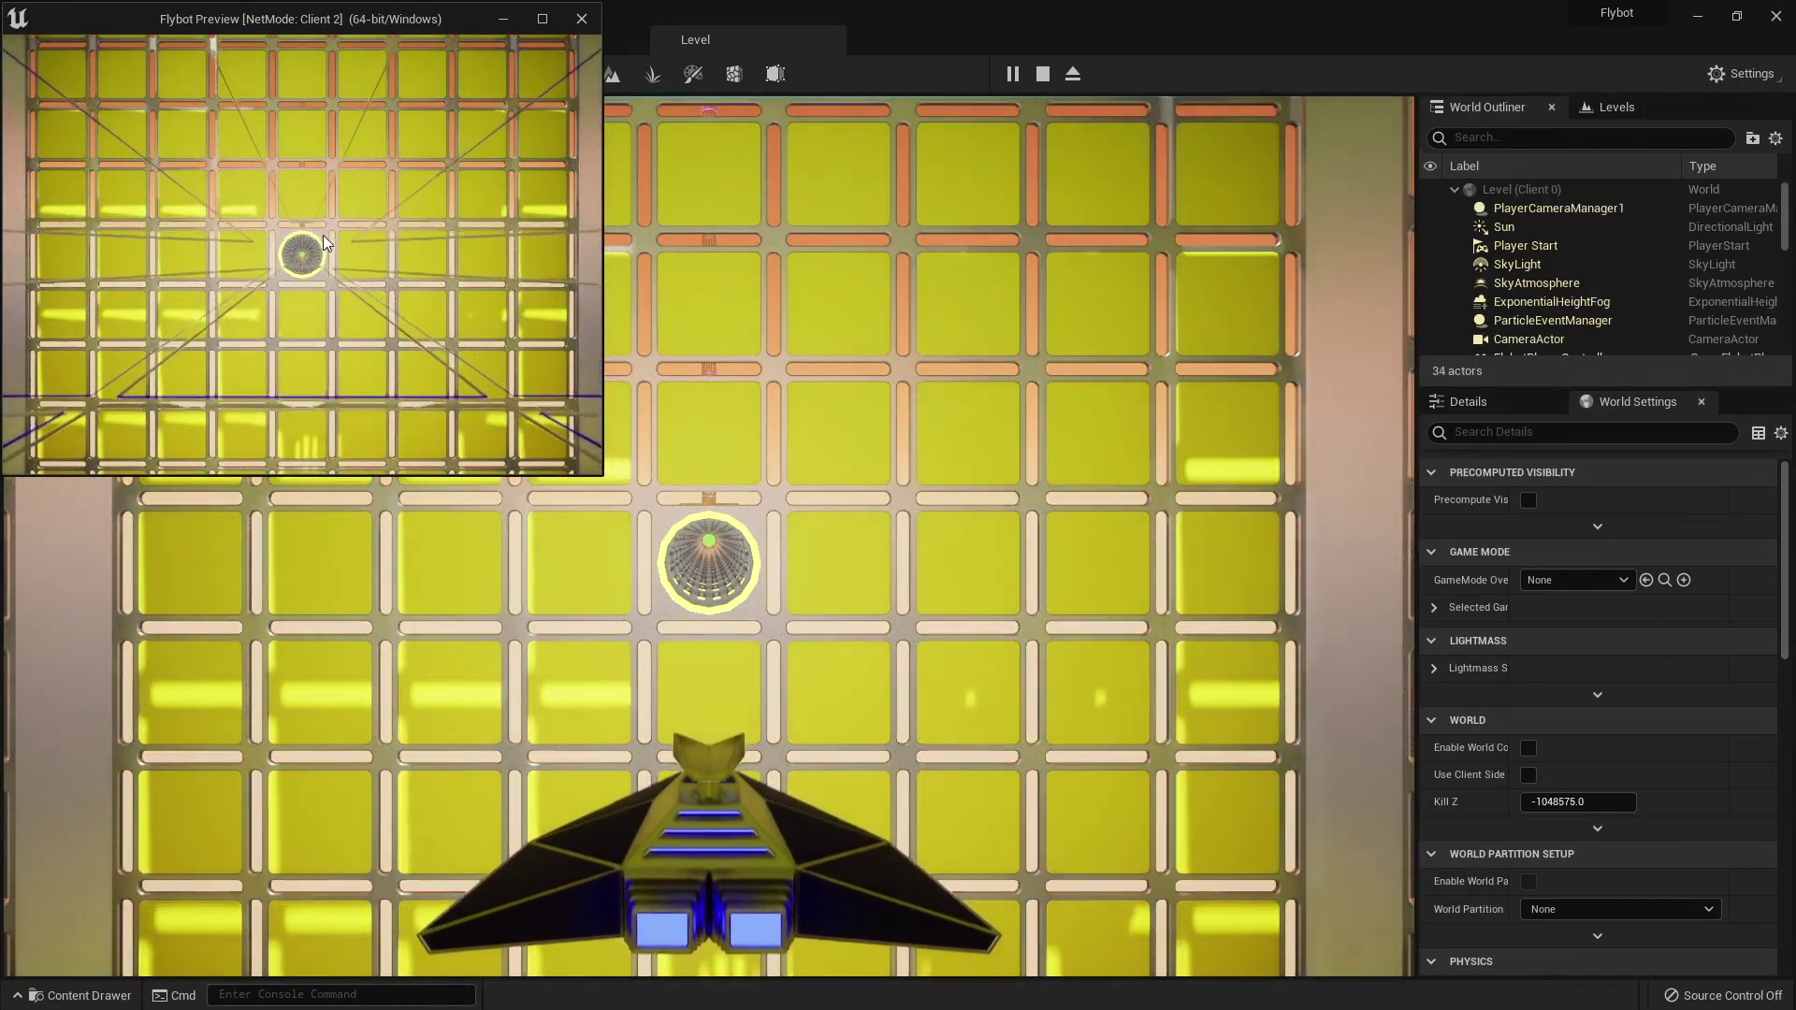
Test ship control in the second client's preview and the main viewport's client, and stop the session
left_click(323, 243)
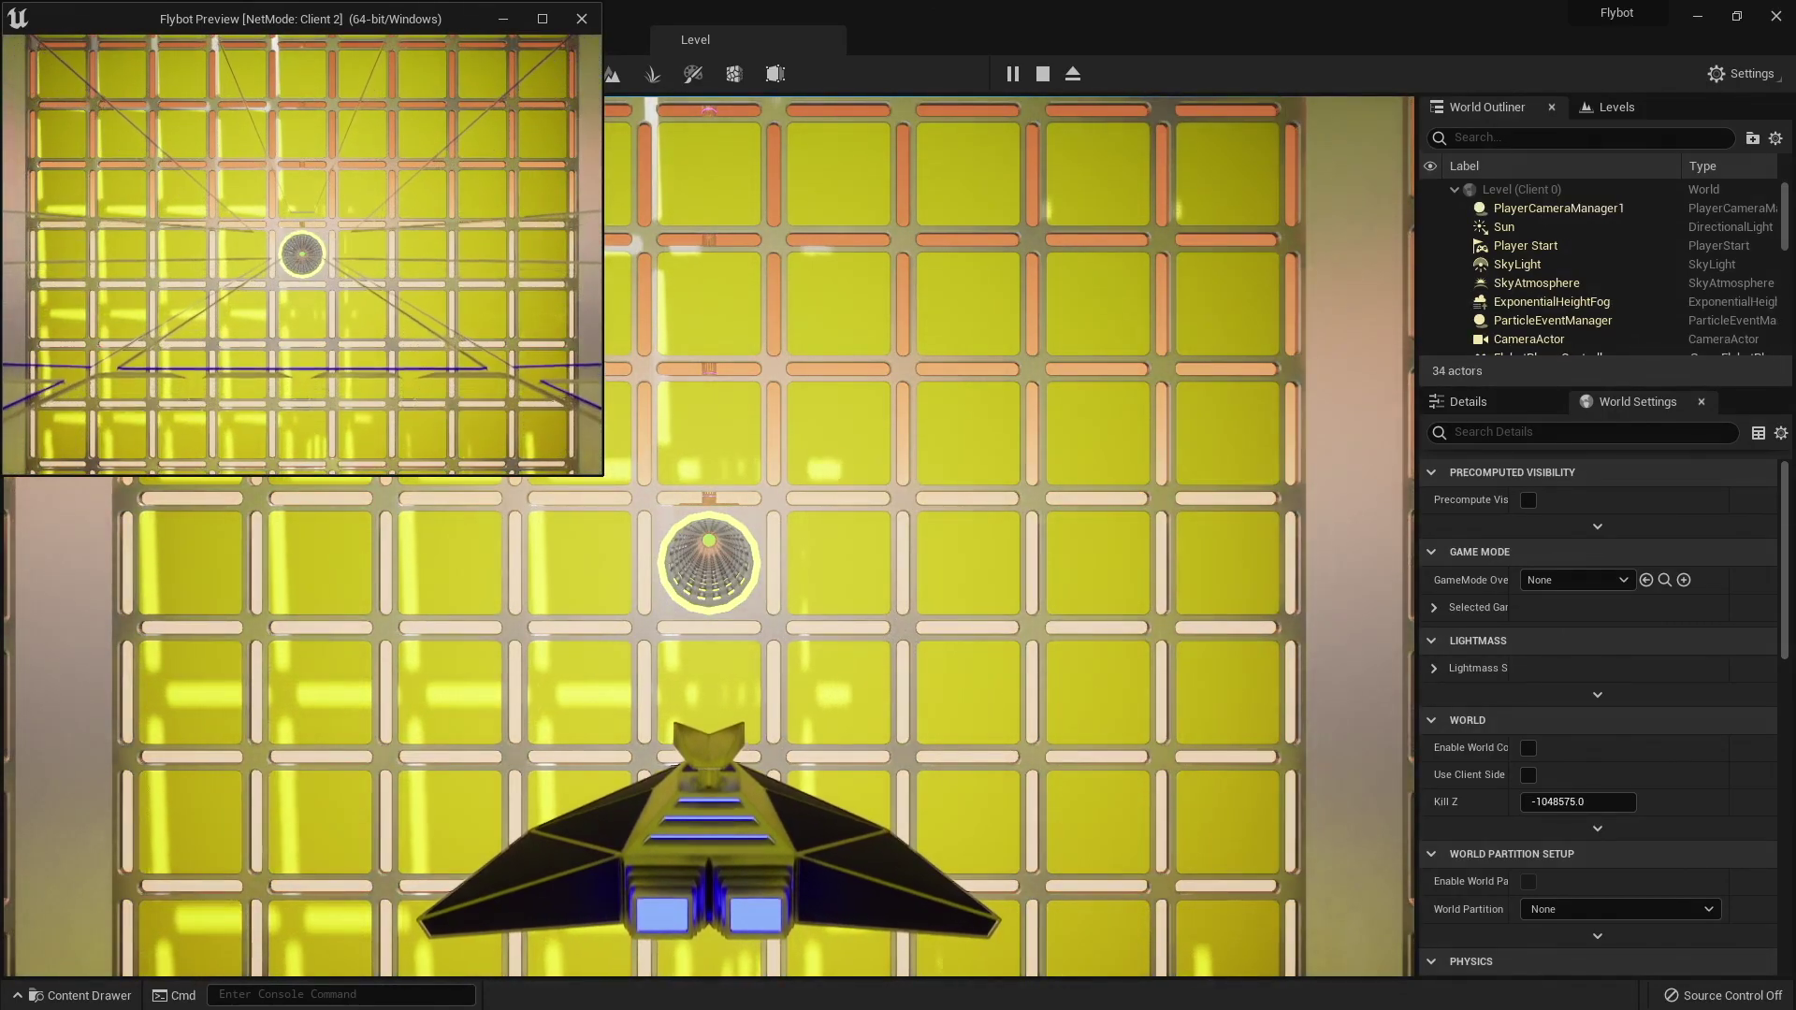
key("alt+Tab")
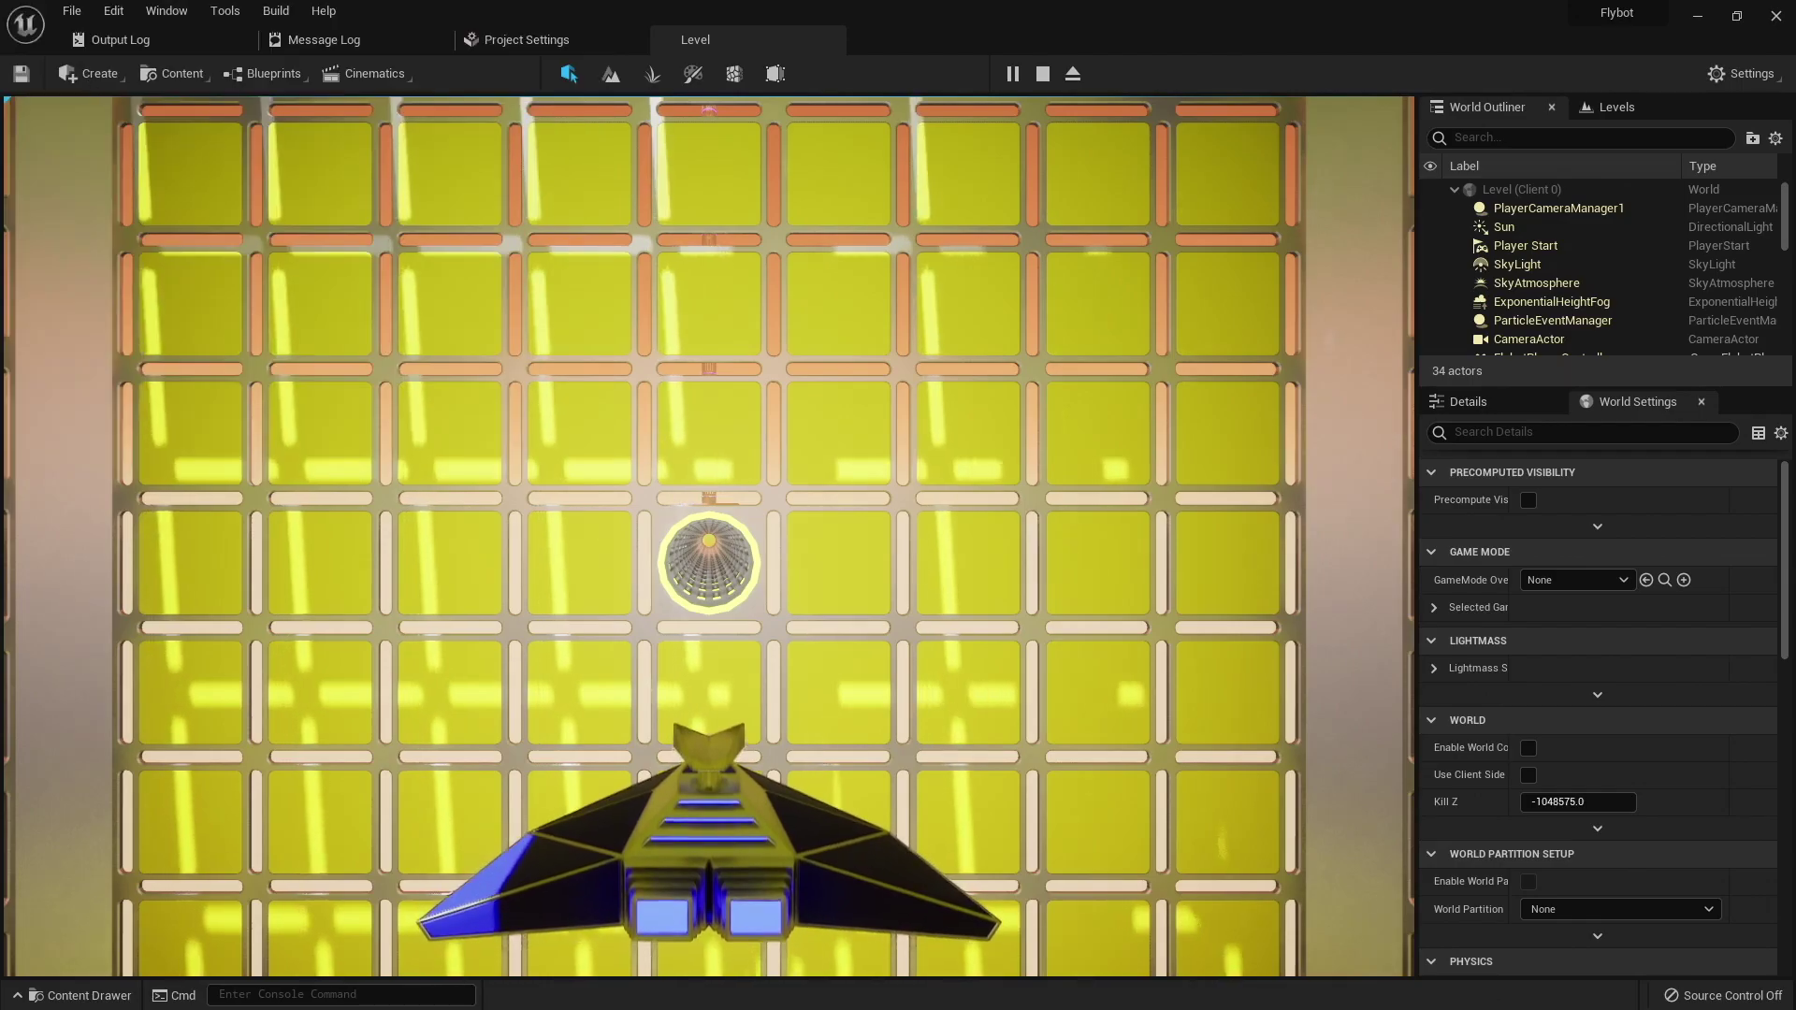
left_click(709, 537)
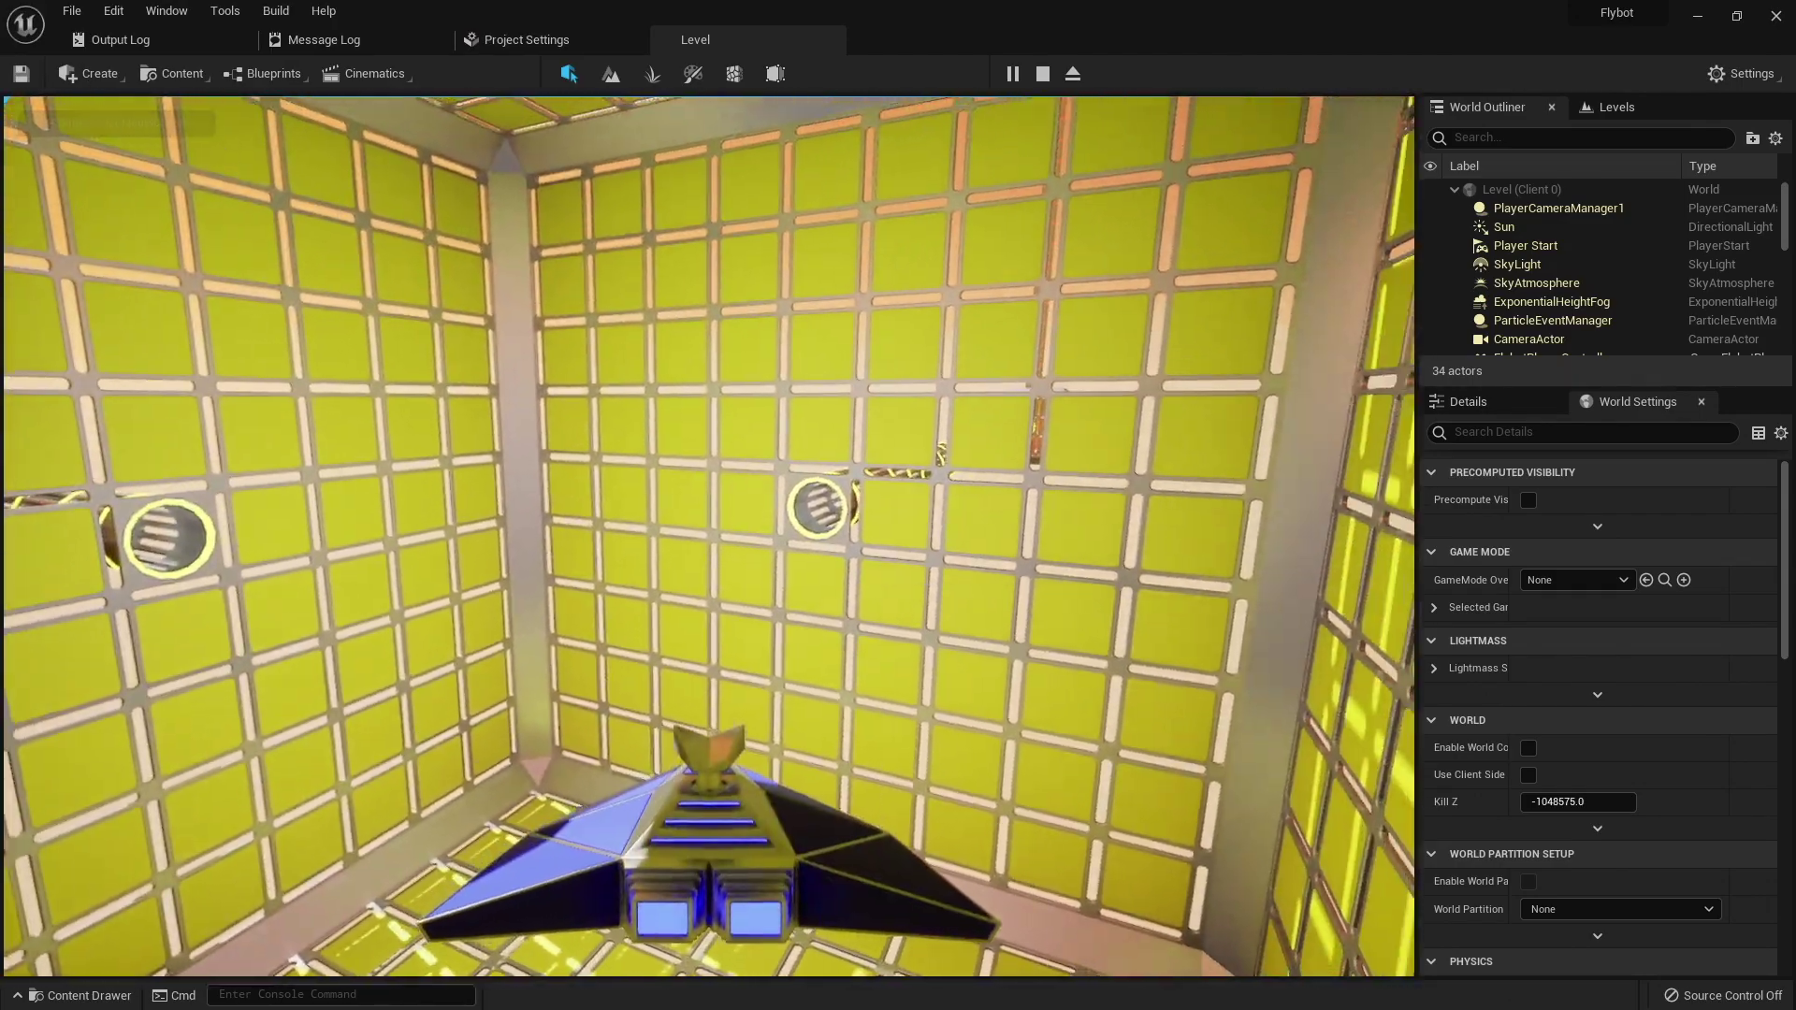
key("alt+Tab")
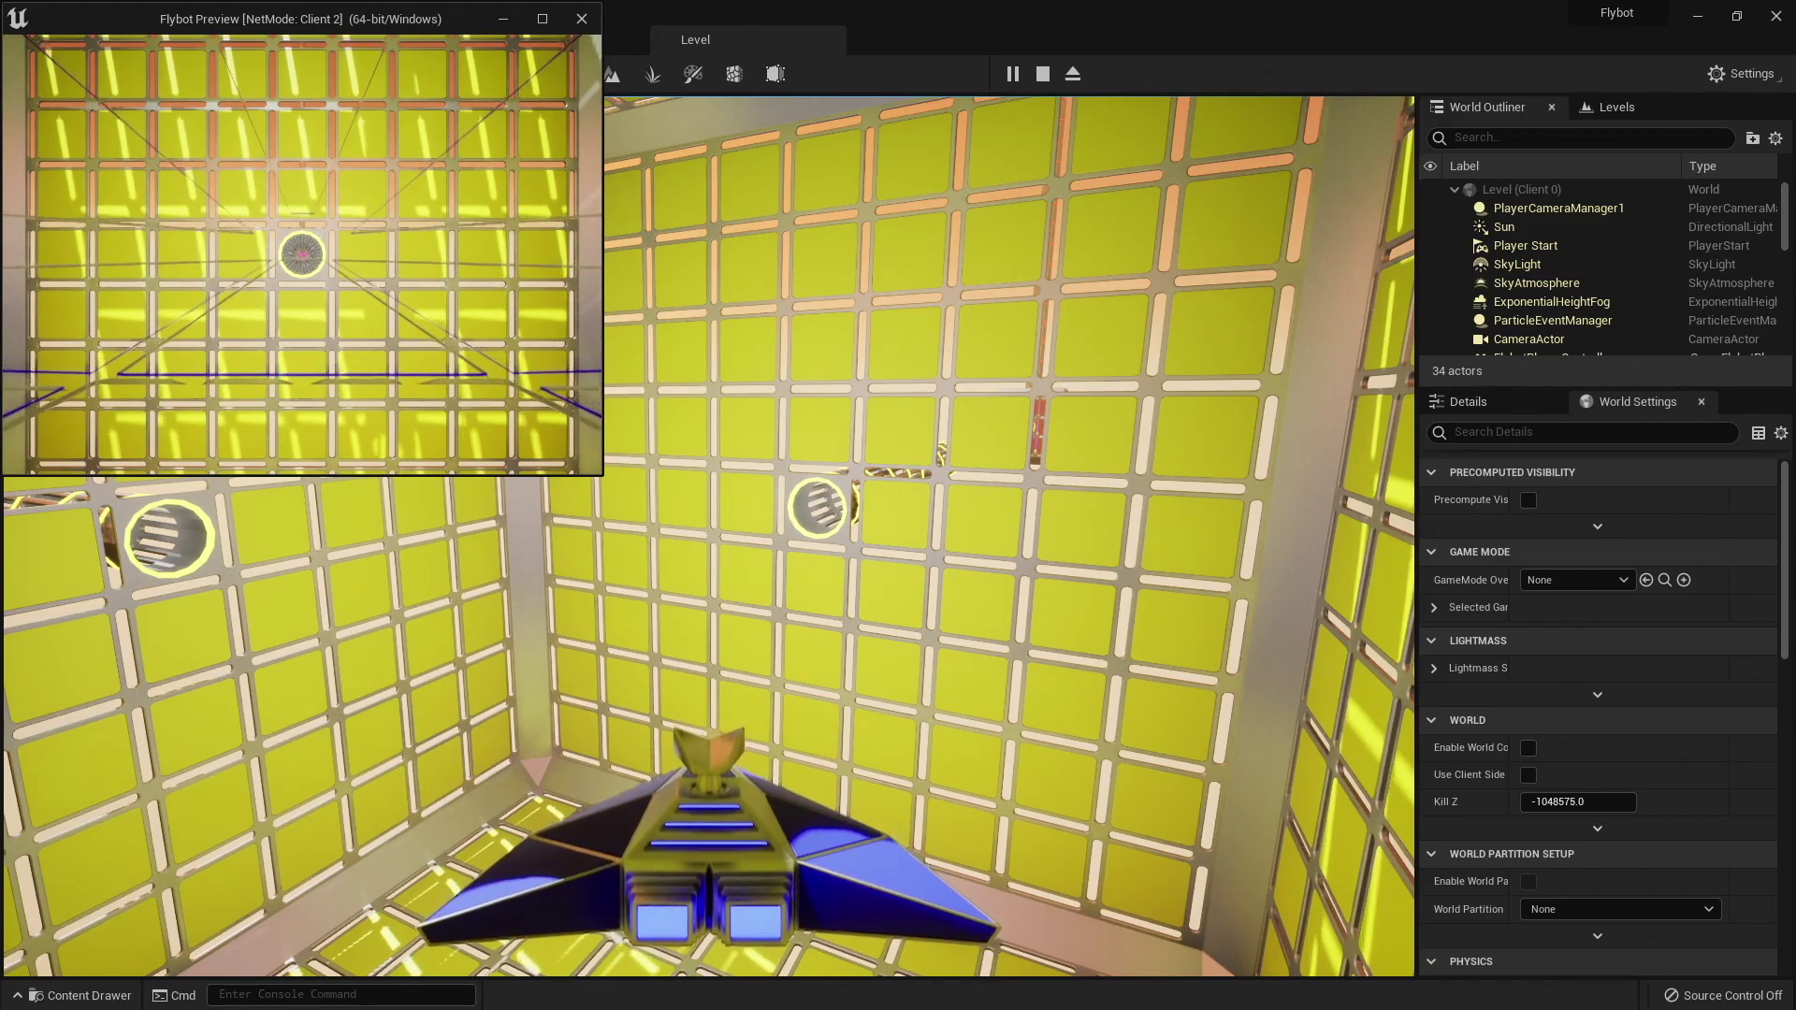
key("Escape")
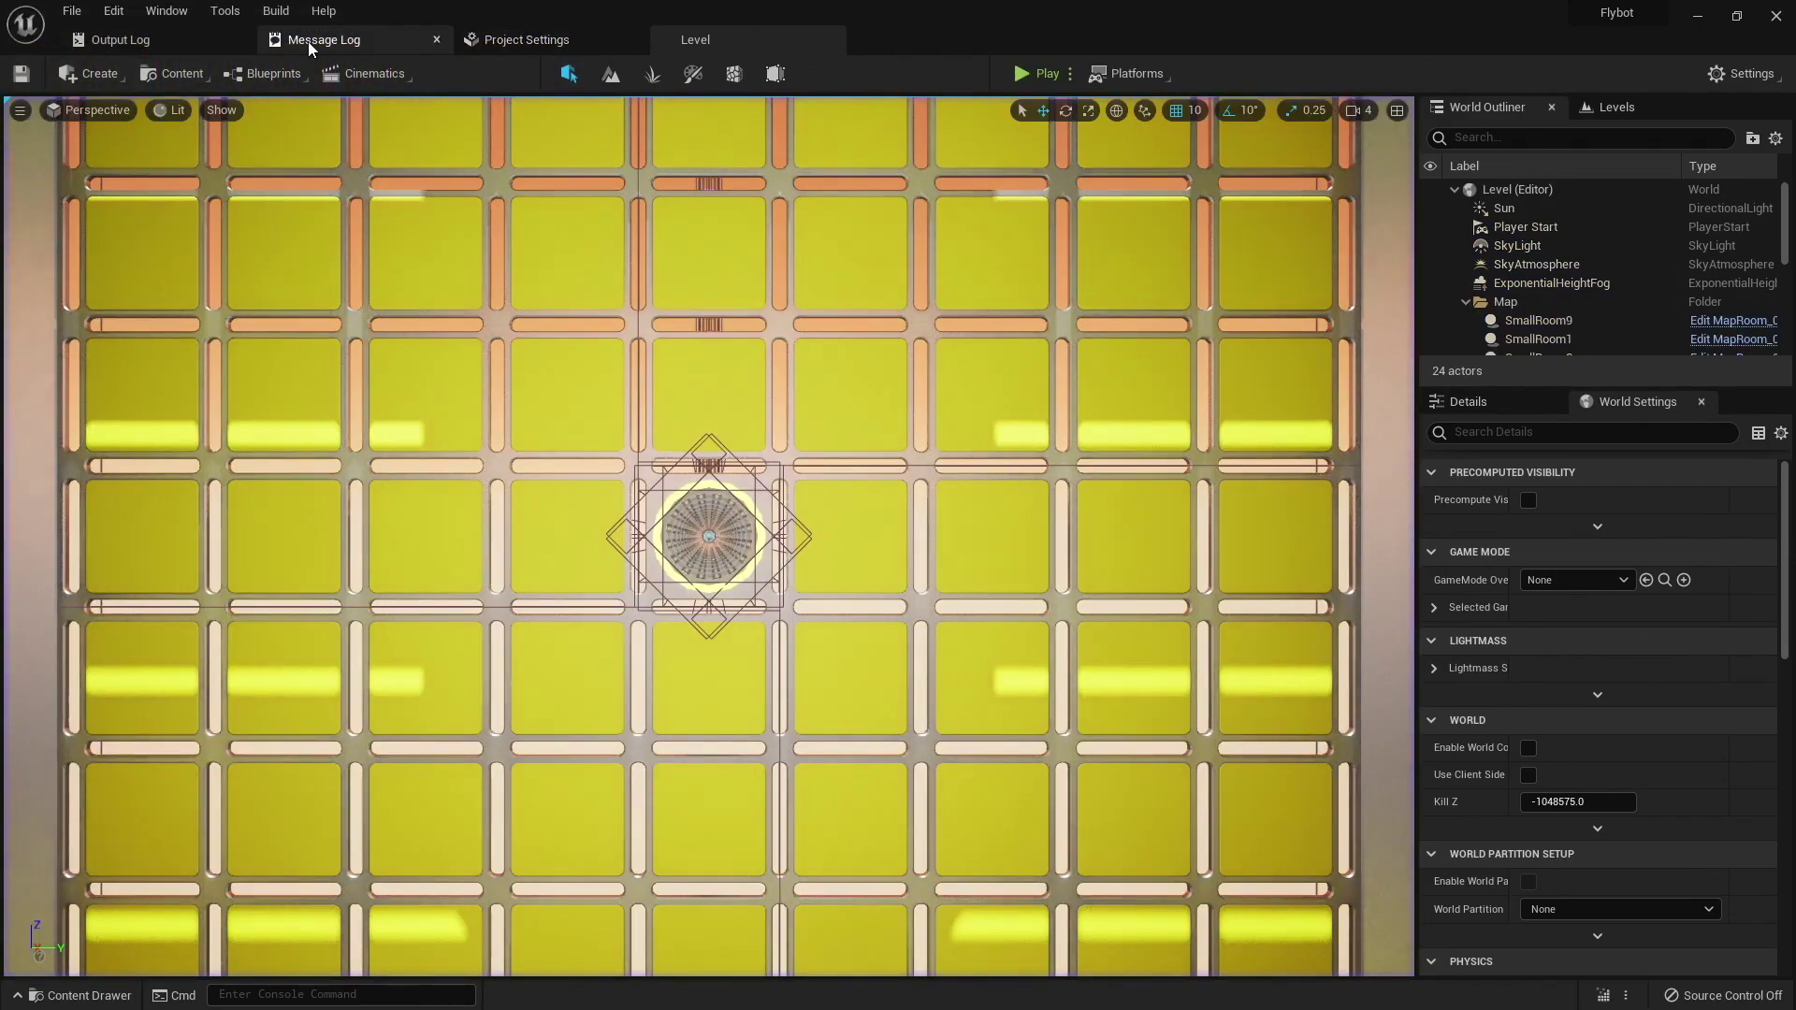
Check the output log and the client preview, and select the Player Start actor in the level
left_click(176, 45)
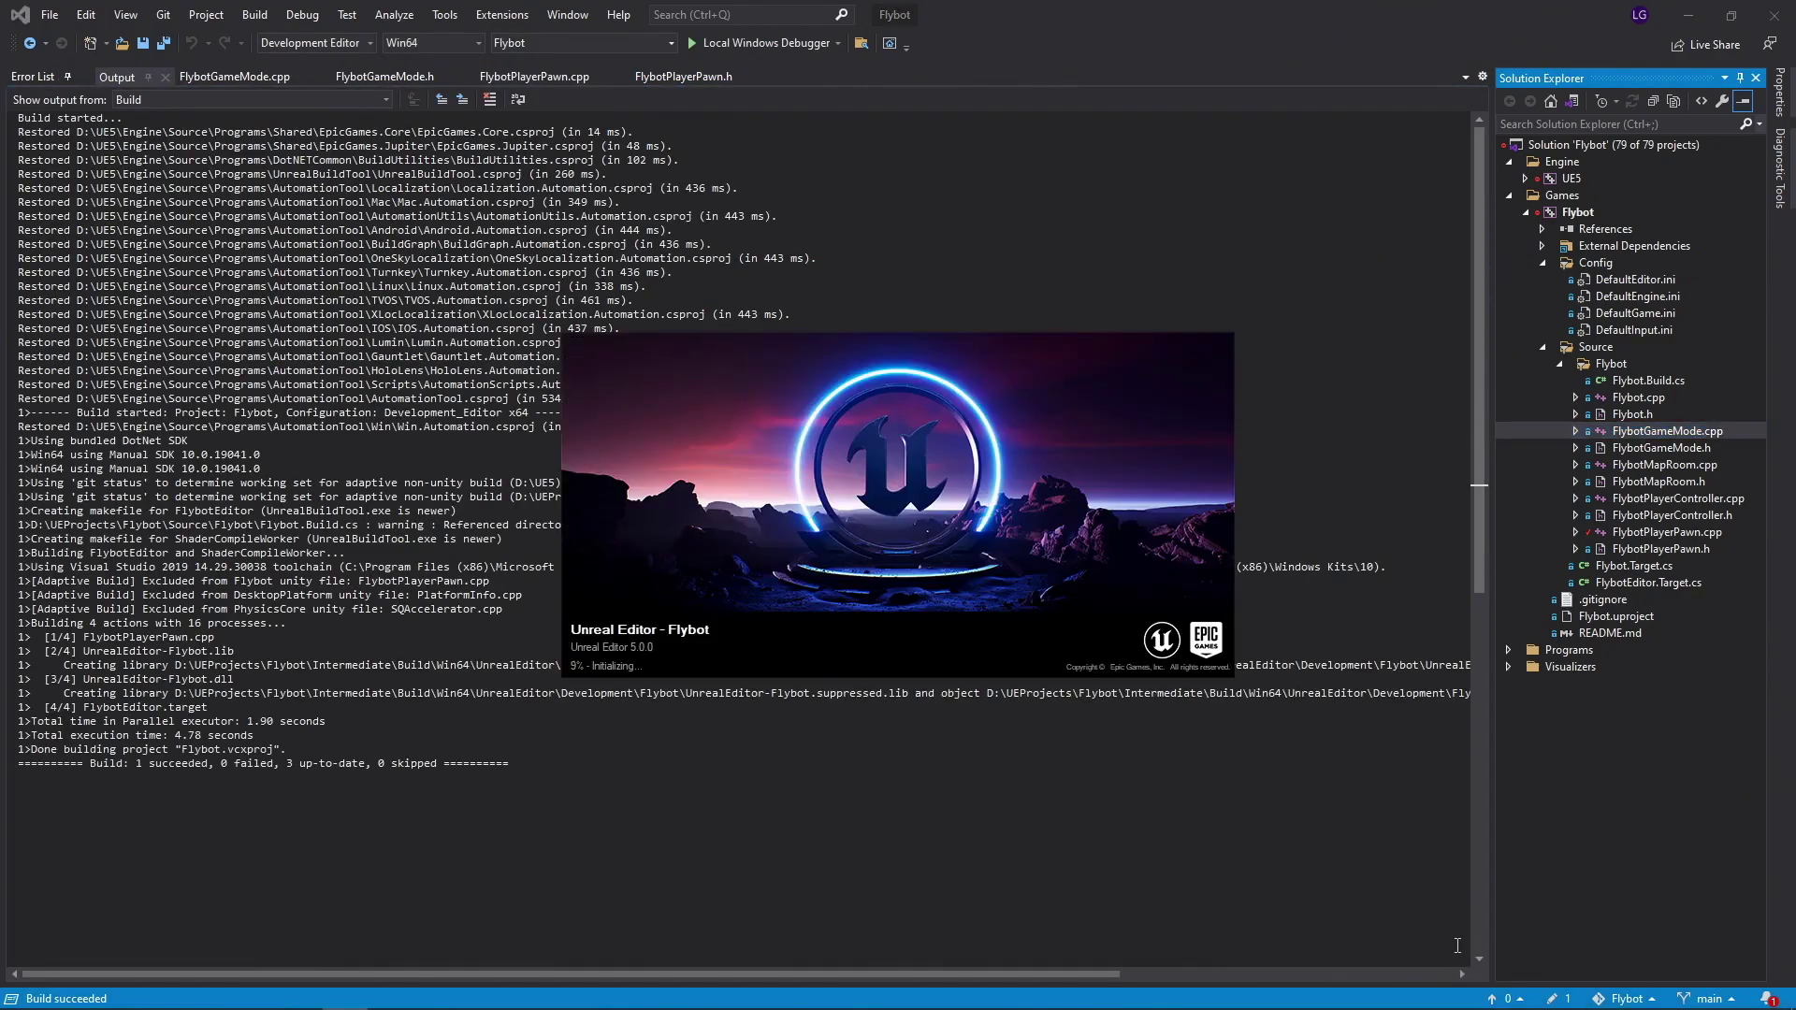
left_click(348, 308)
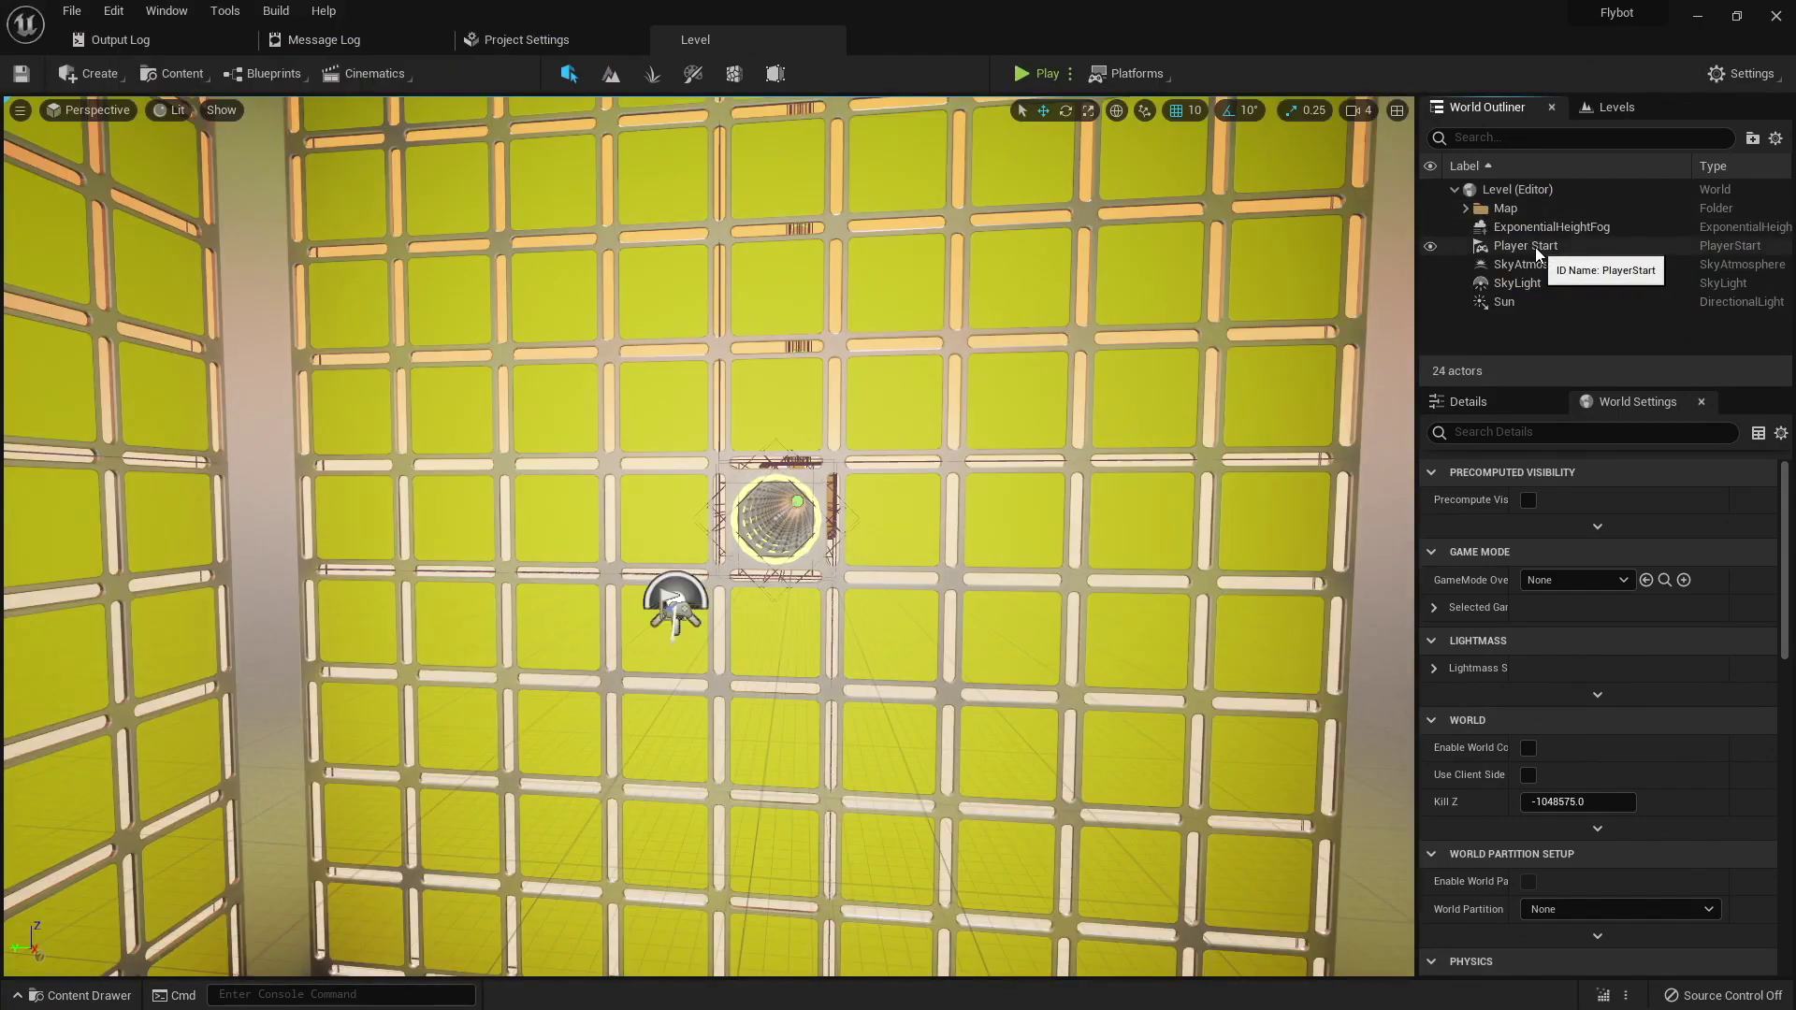
left_click(1535, 247)
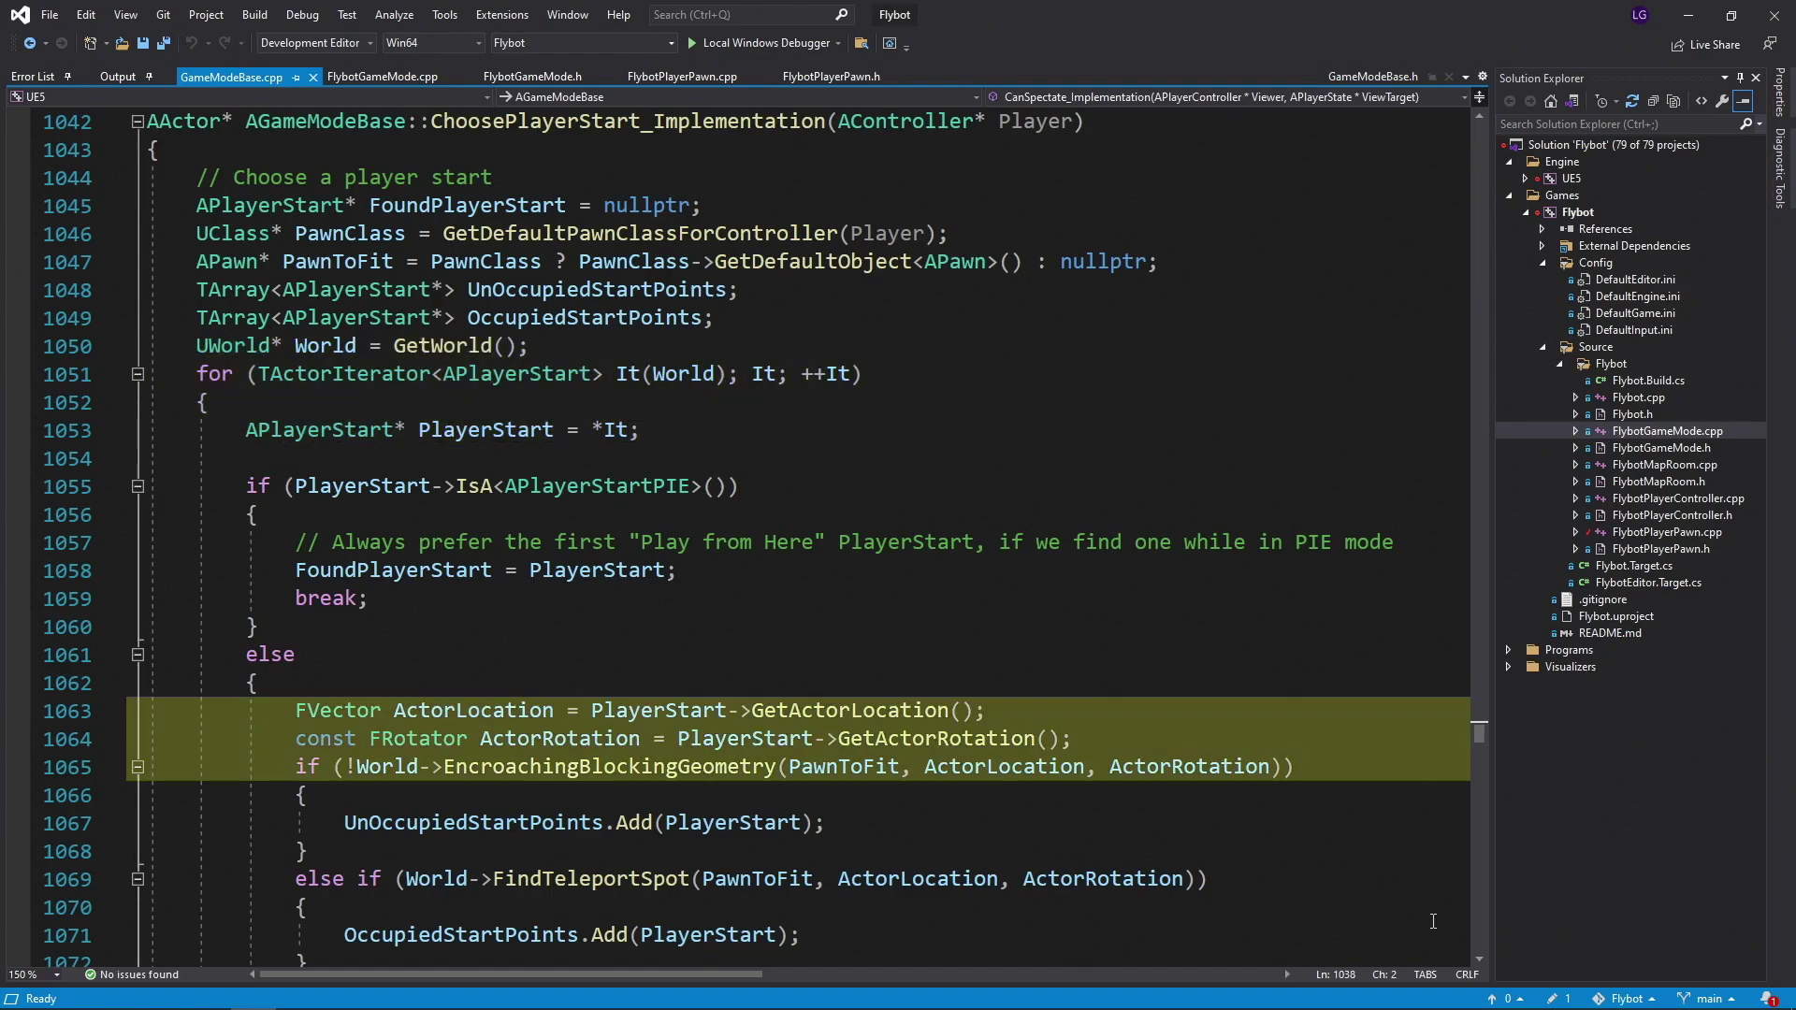
In Visual Studio, add AFlybotGameMode::InitNewPlayer assigning StartSpot from FreePlayerStarts.Pop(), plus the EngineUtils.h and GameFramework/PlayerStart.h includes, and build the project
scroll(1433, 922, "down", 5)
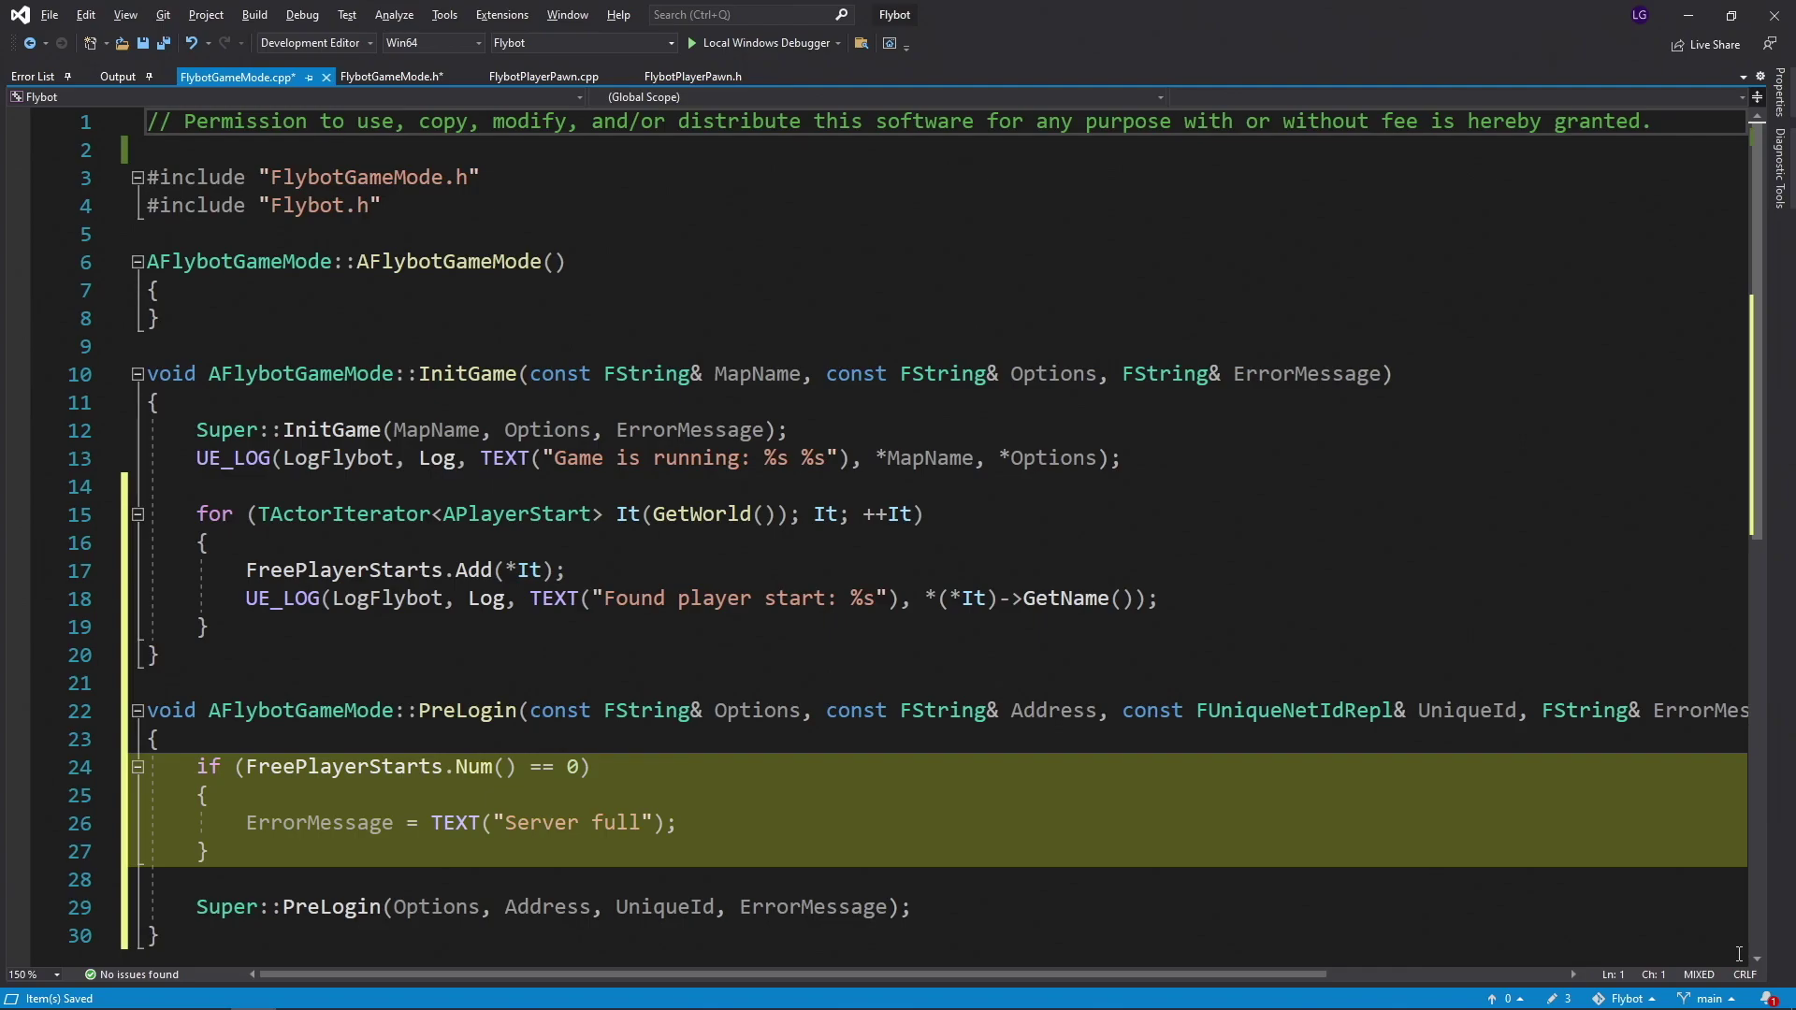
scroll(1739, 954, "down", 7)
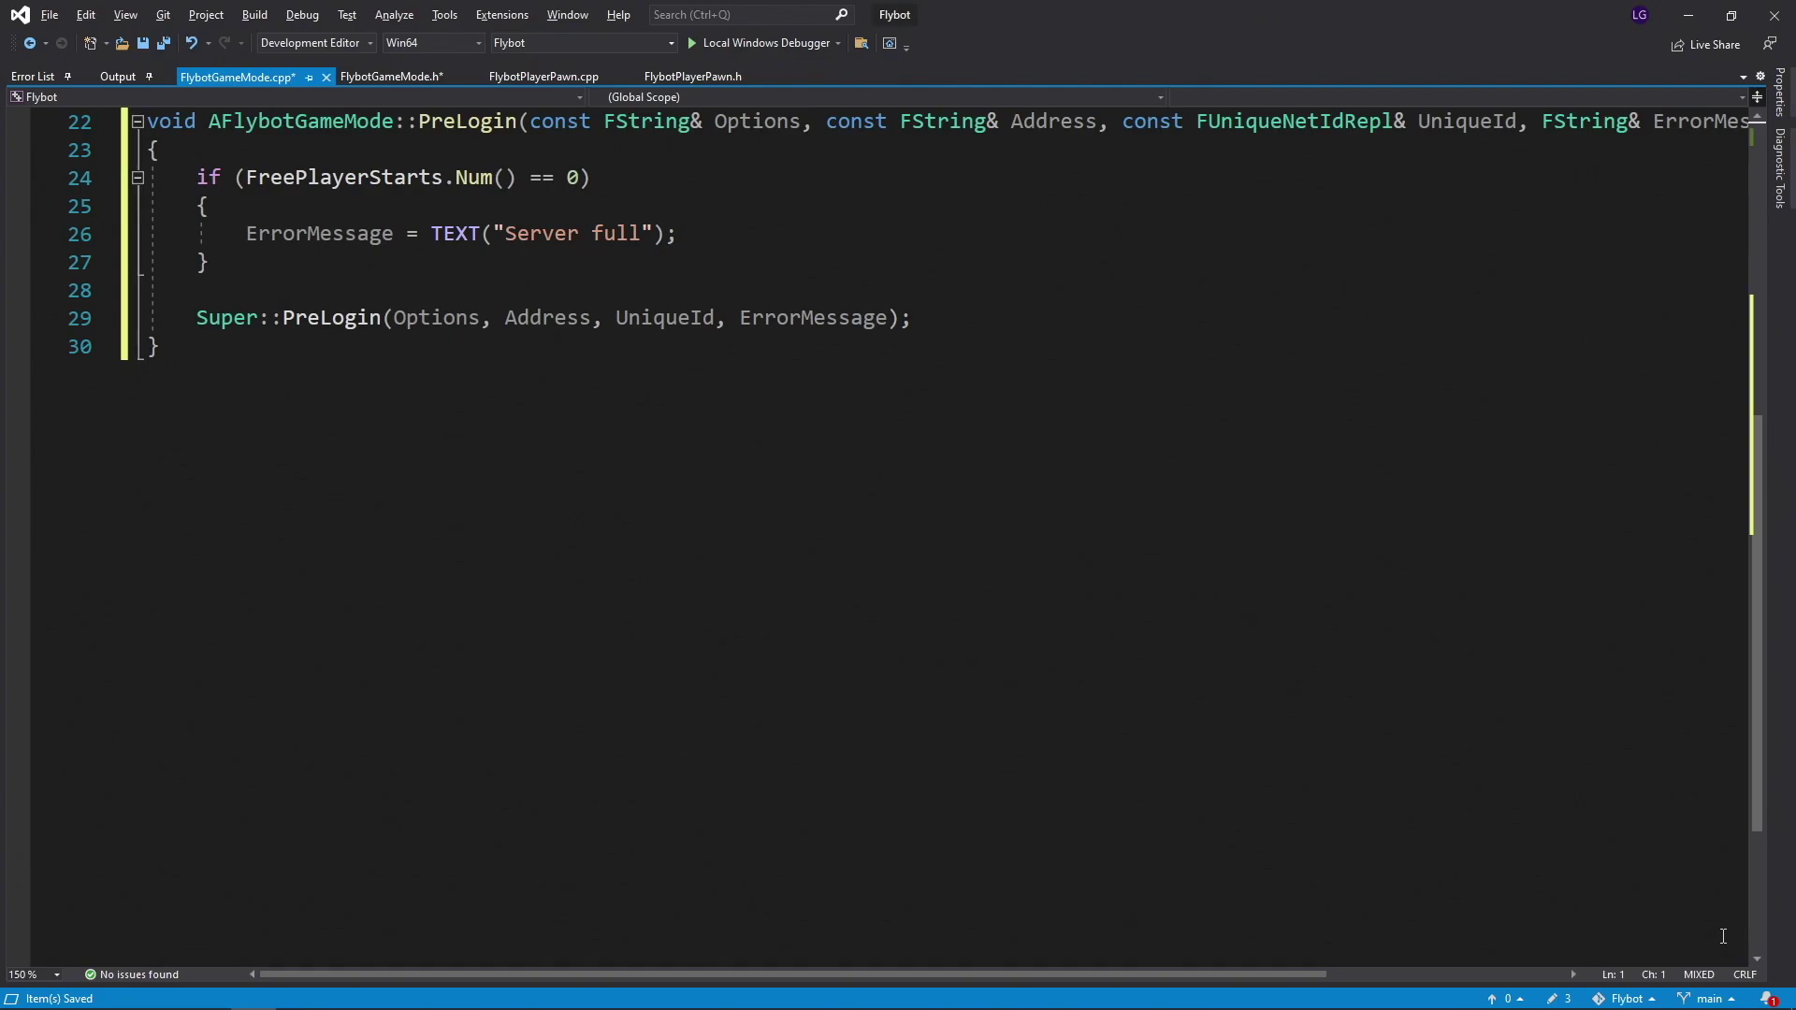
key("ctrl+v")
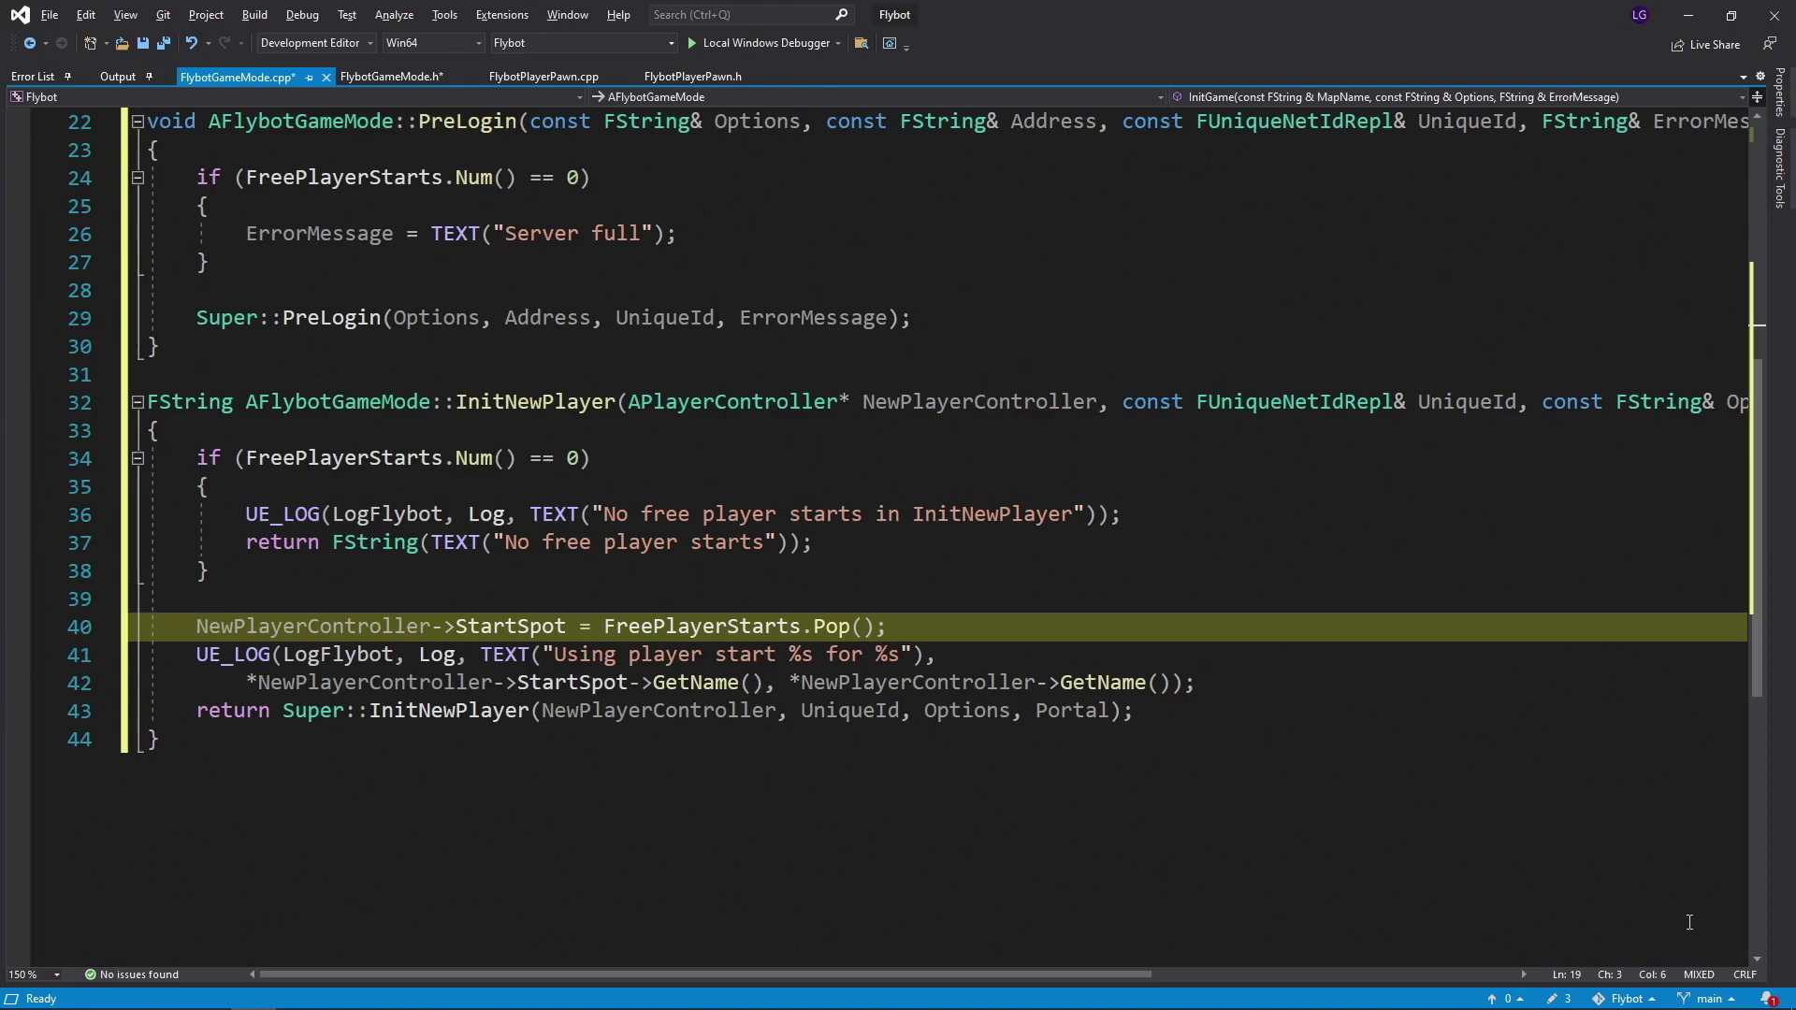
scroll(1127, 901, "up", 7)
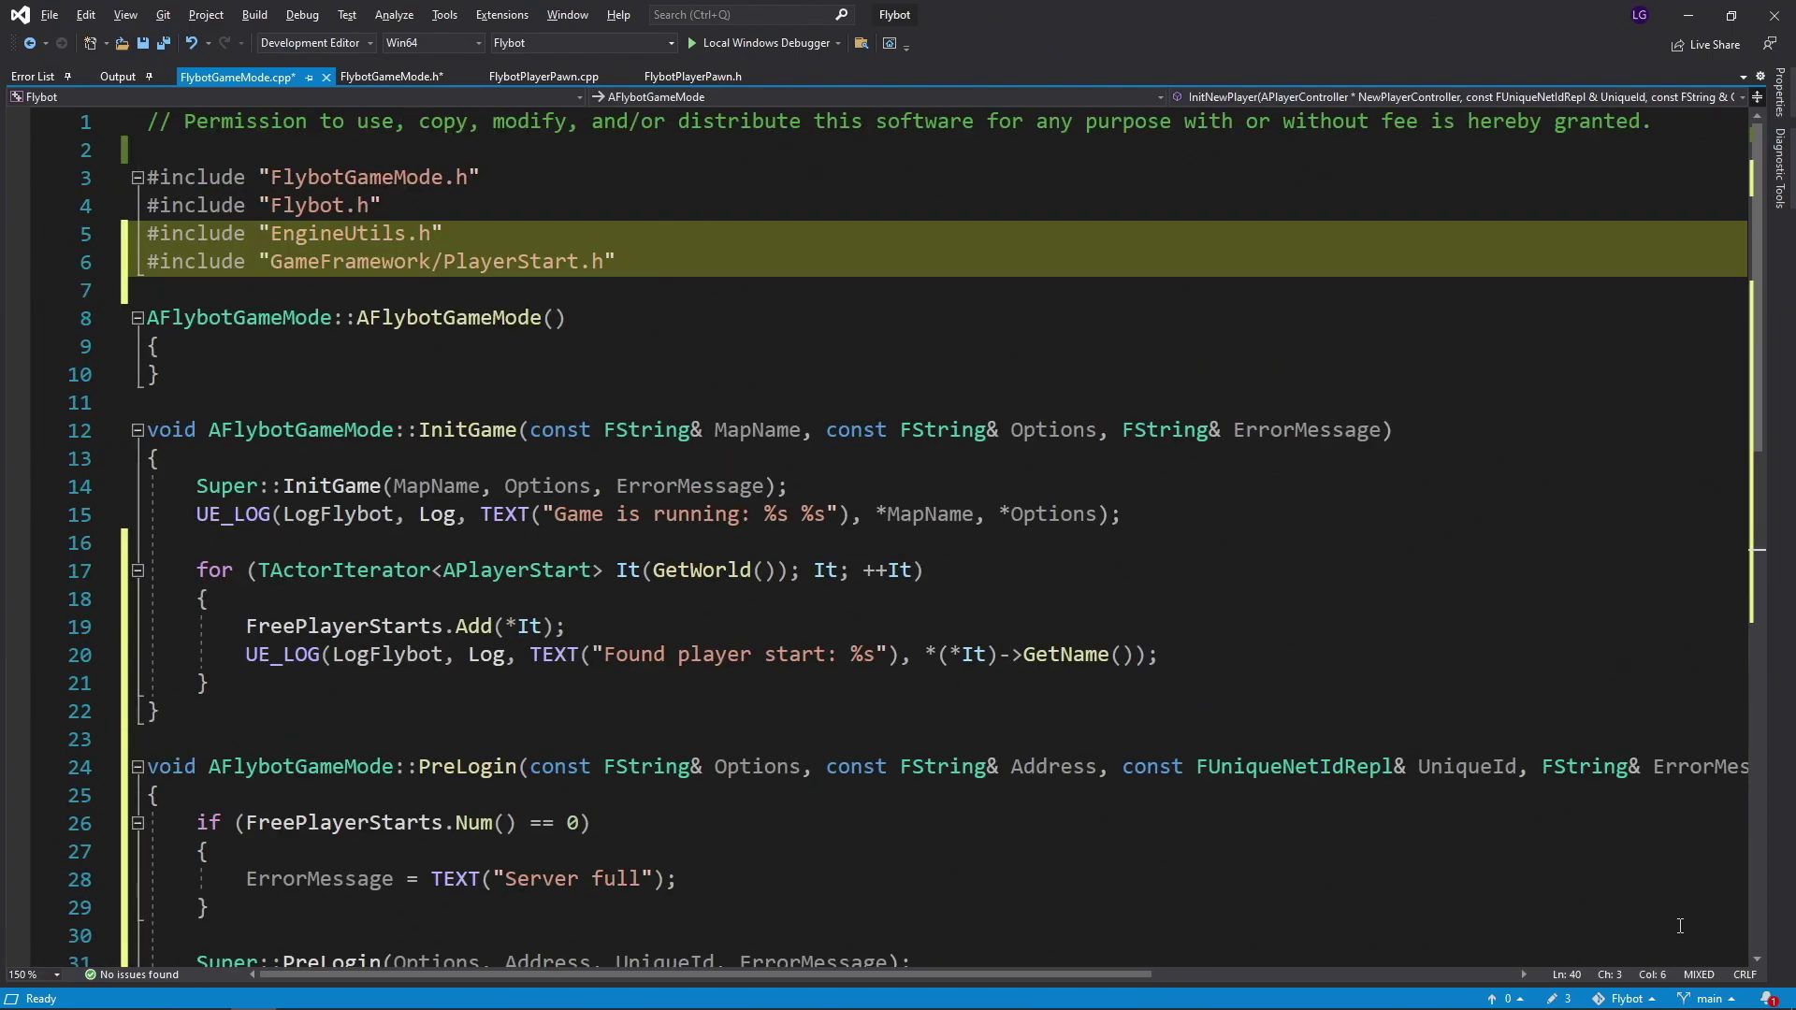
key("ctrl+shift+b")
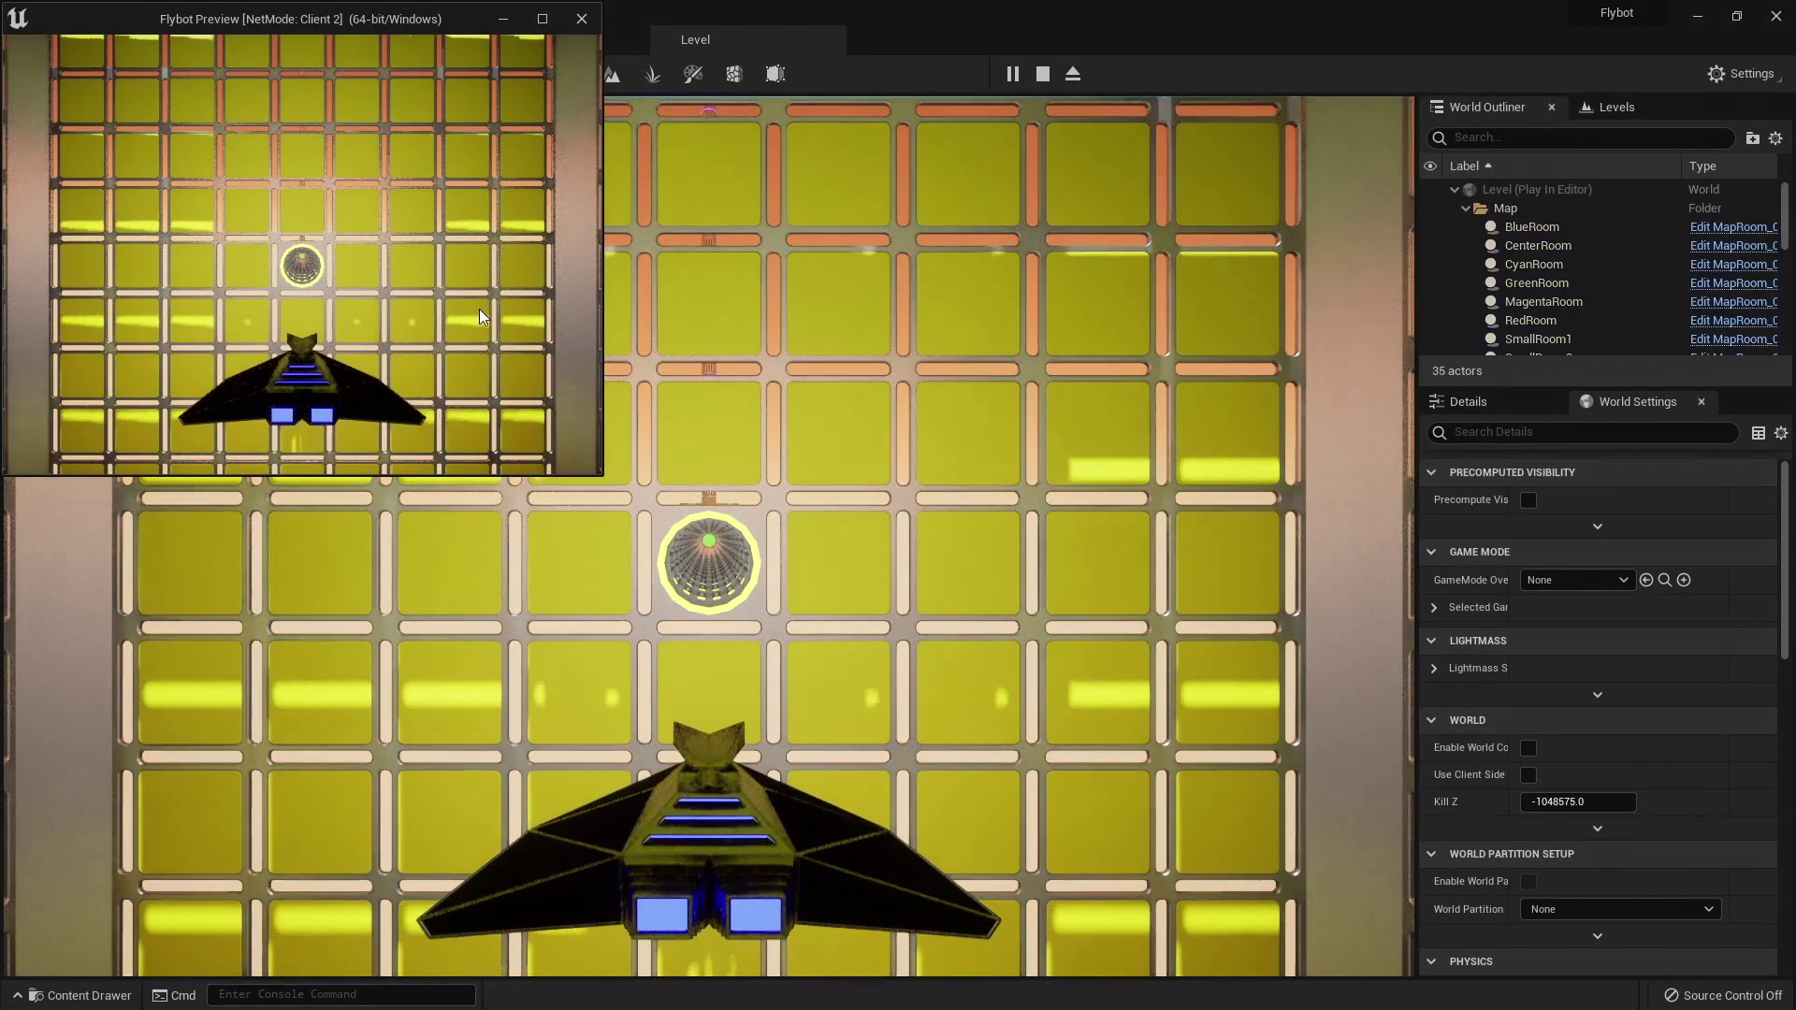
Switch to Unreal Editor, test the client session, stop it and examine the output log's player start and login entries
left_click(916, 454)
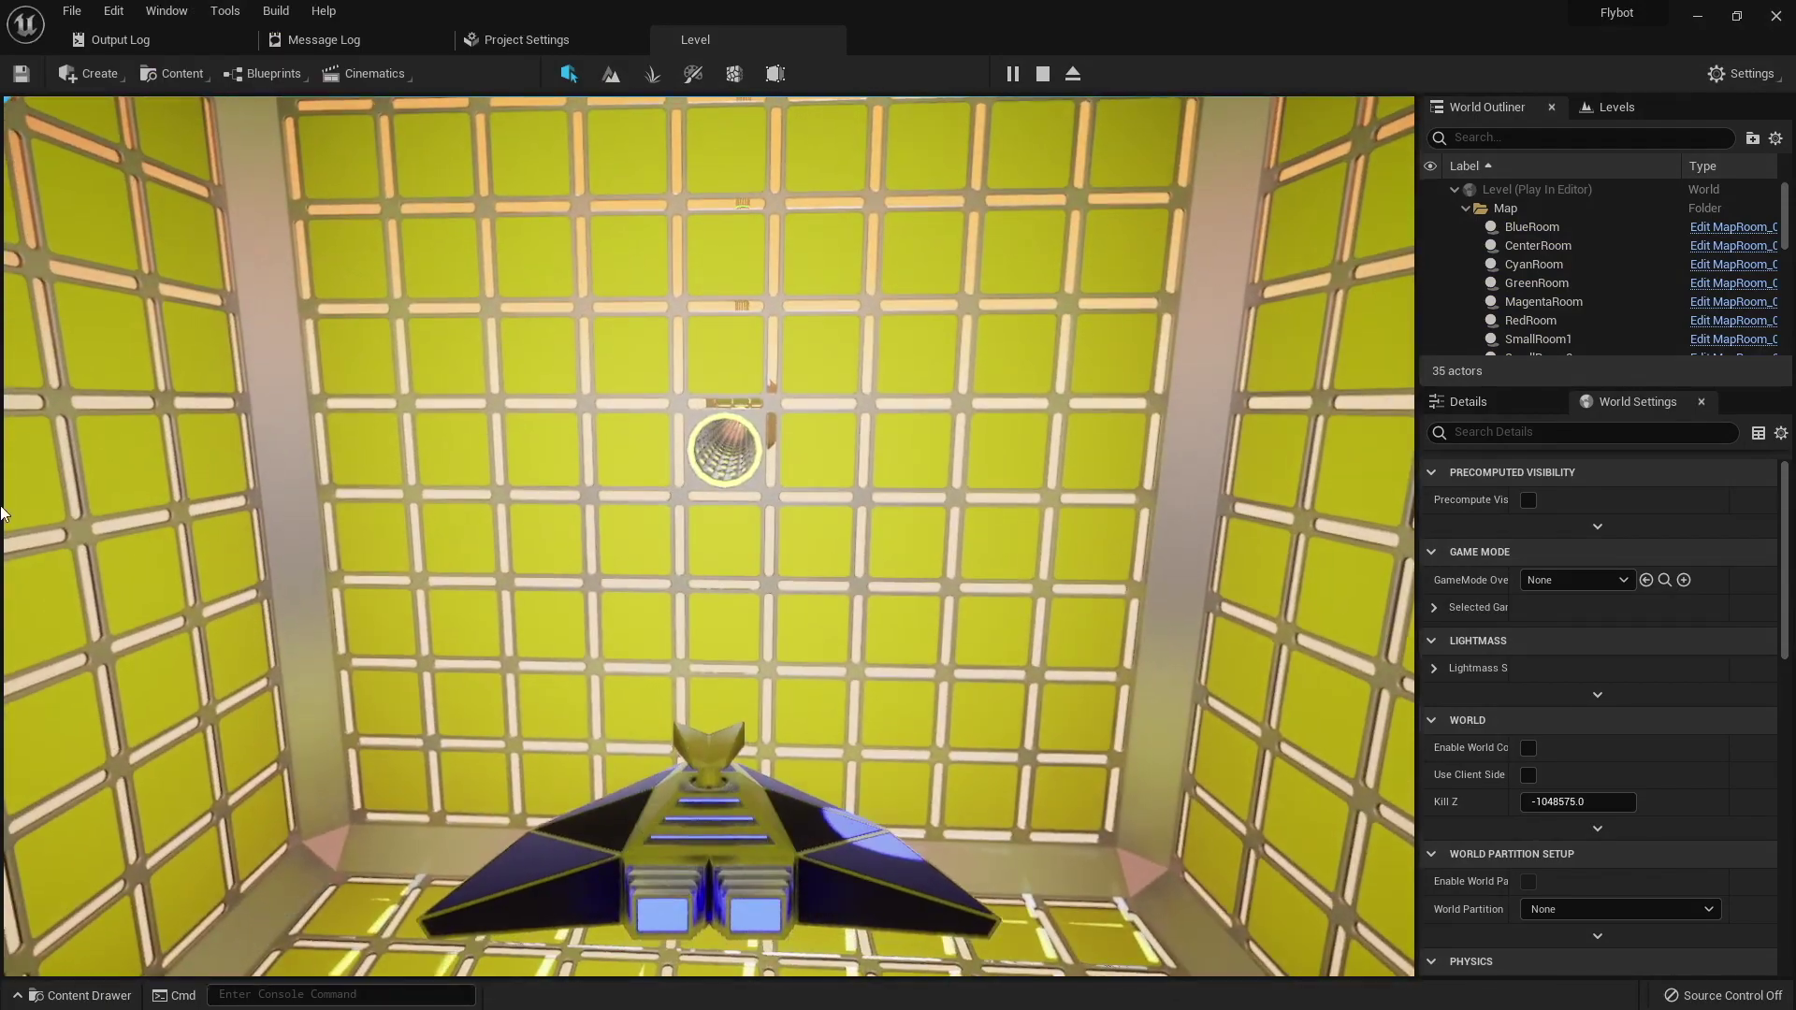
key("Escape")
left_click(133, 41)
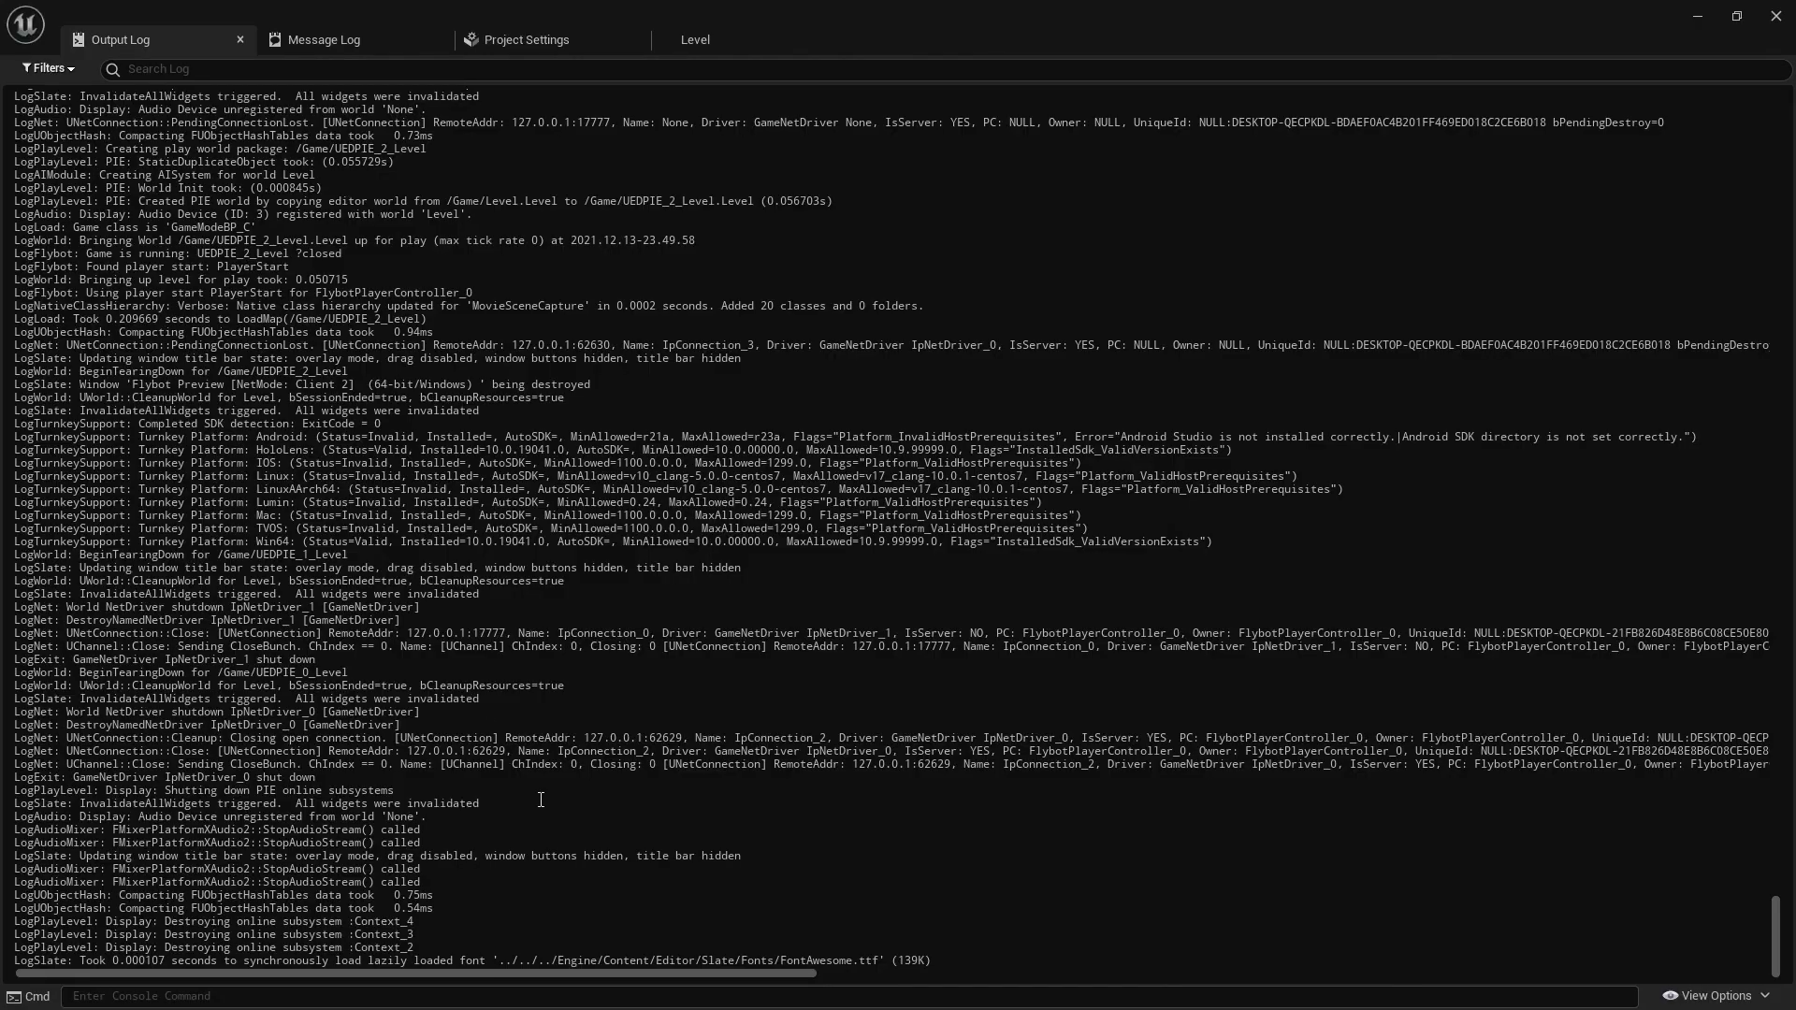
scroll(577, 869, "up", 10)
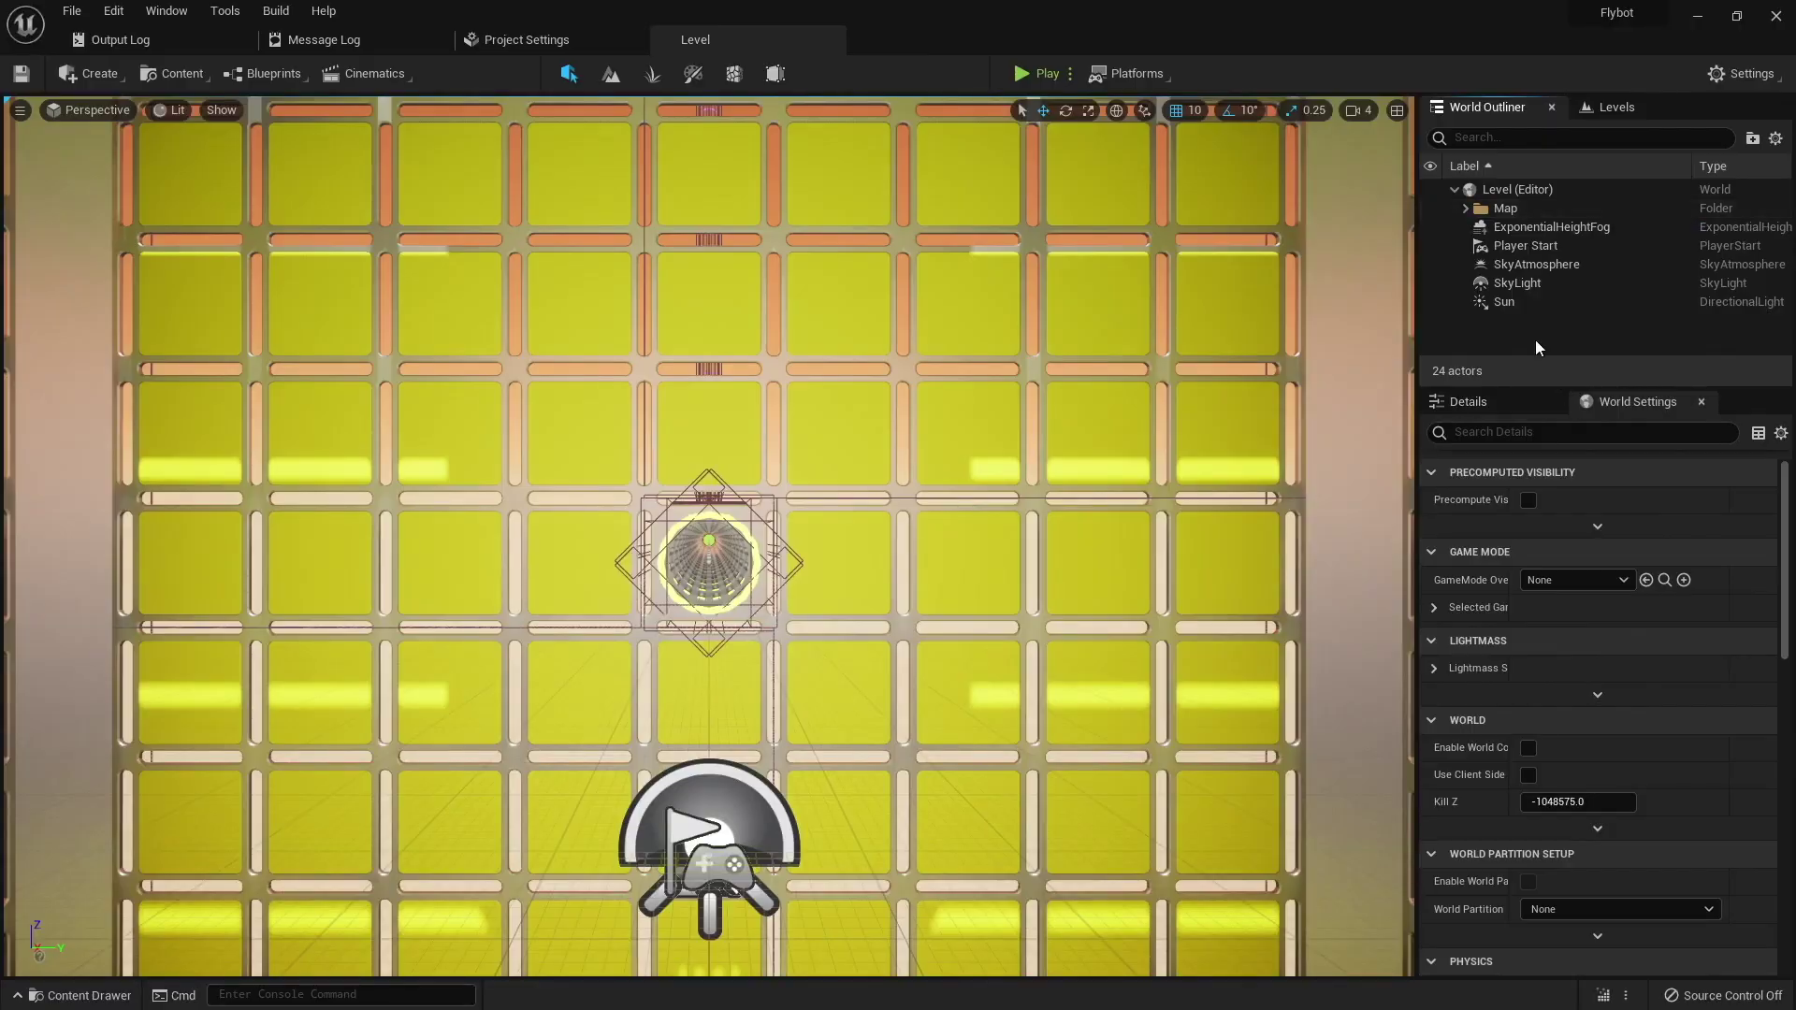
Add a second player start offset along X from the first, play with both clients and filter the output log by "logfly"
left_click(1521, 265)
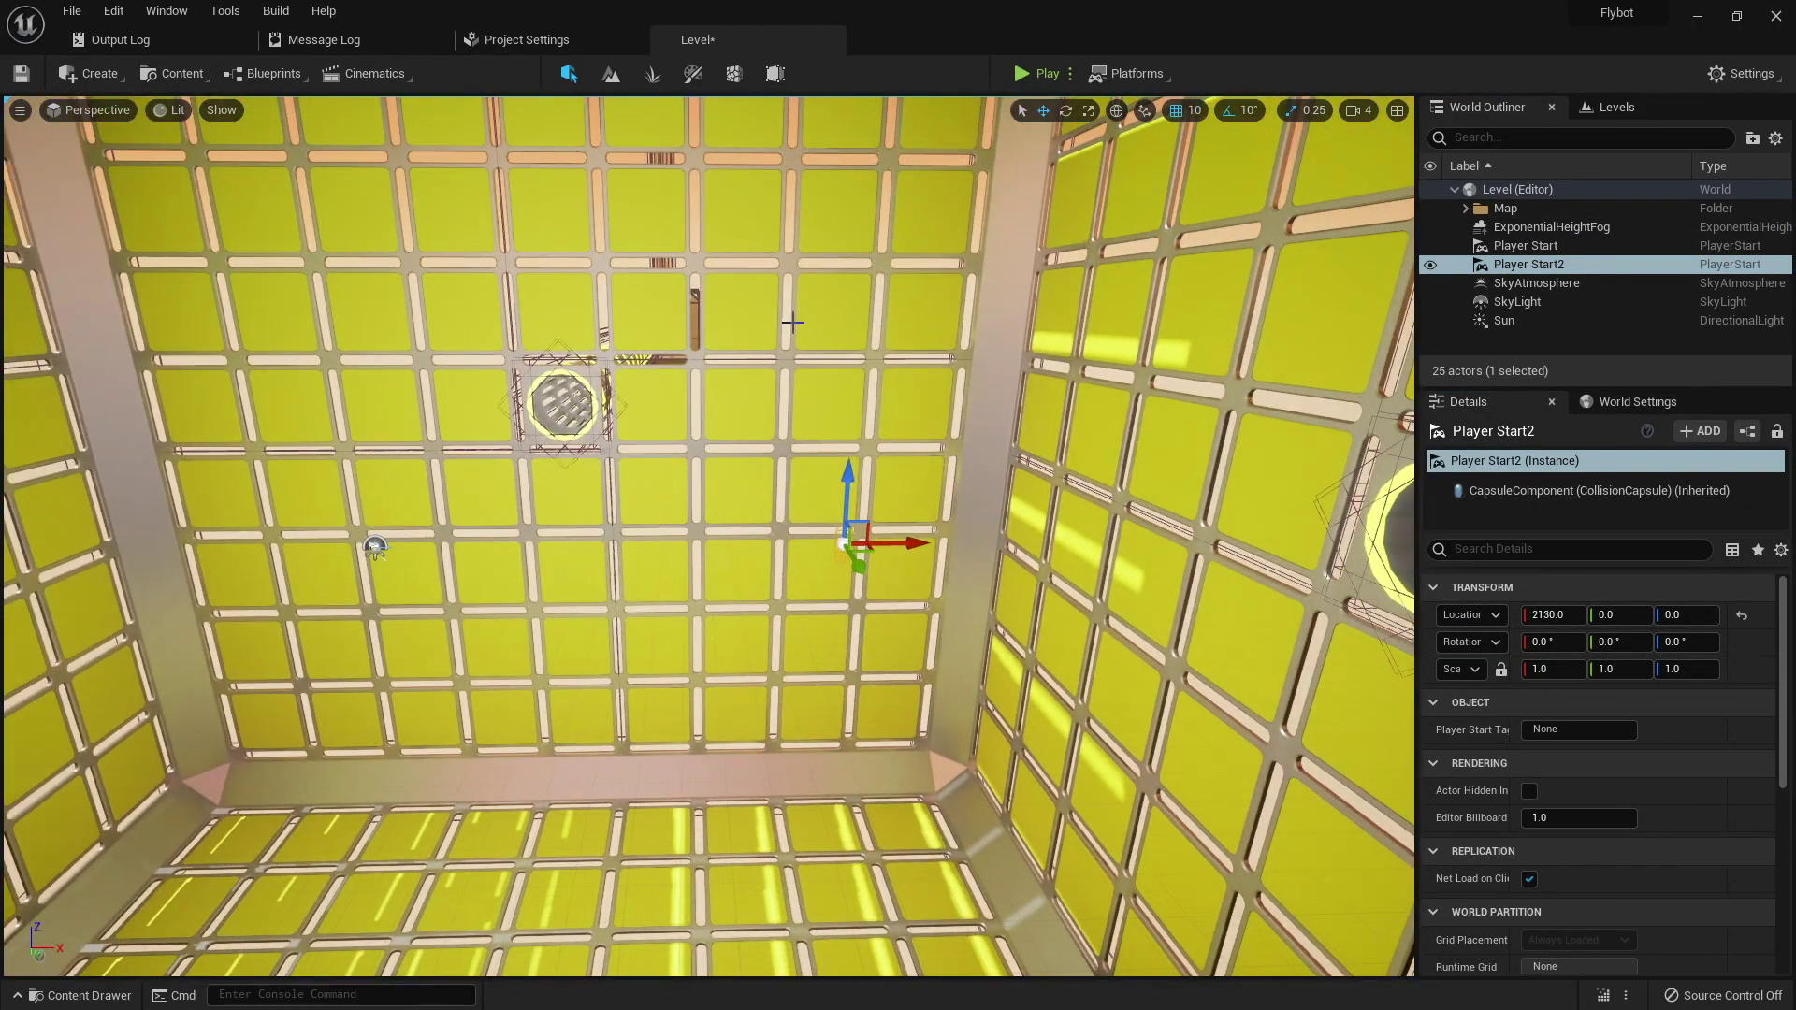
left_click(1029, 73)
left_click(338, 221)
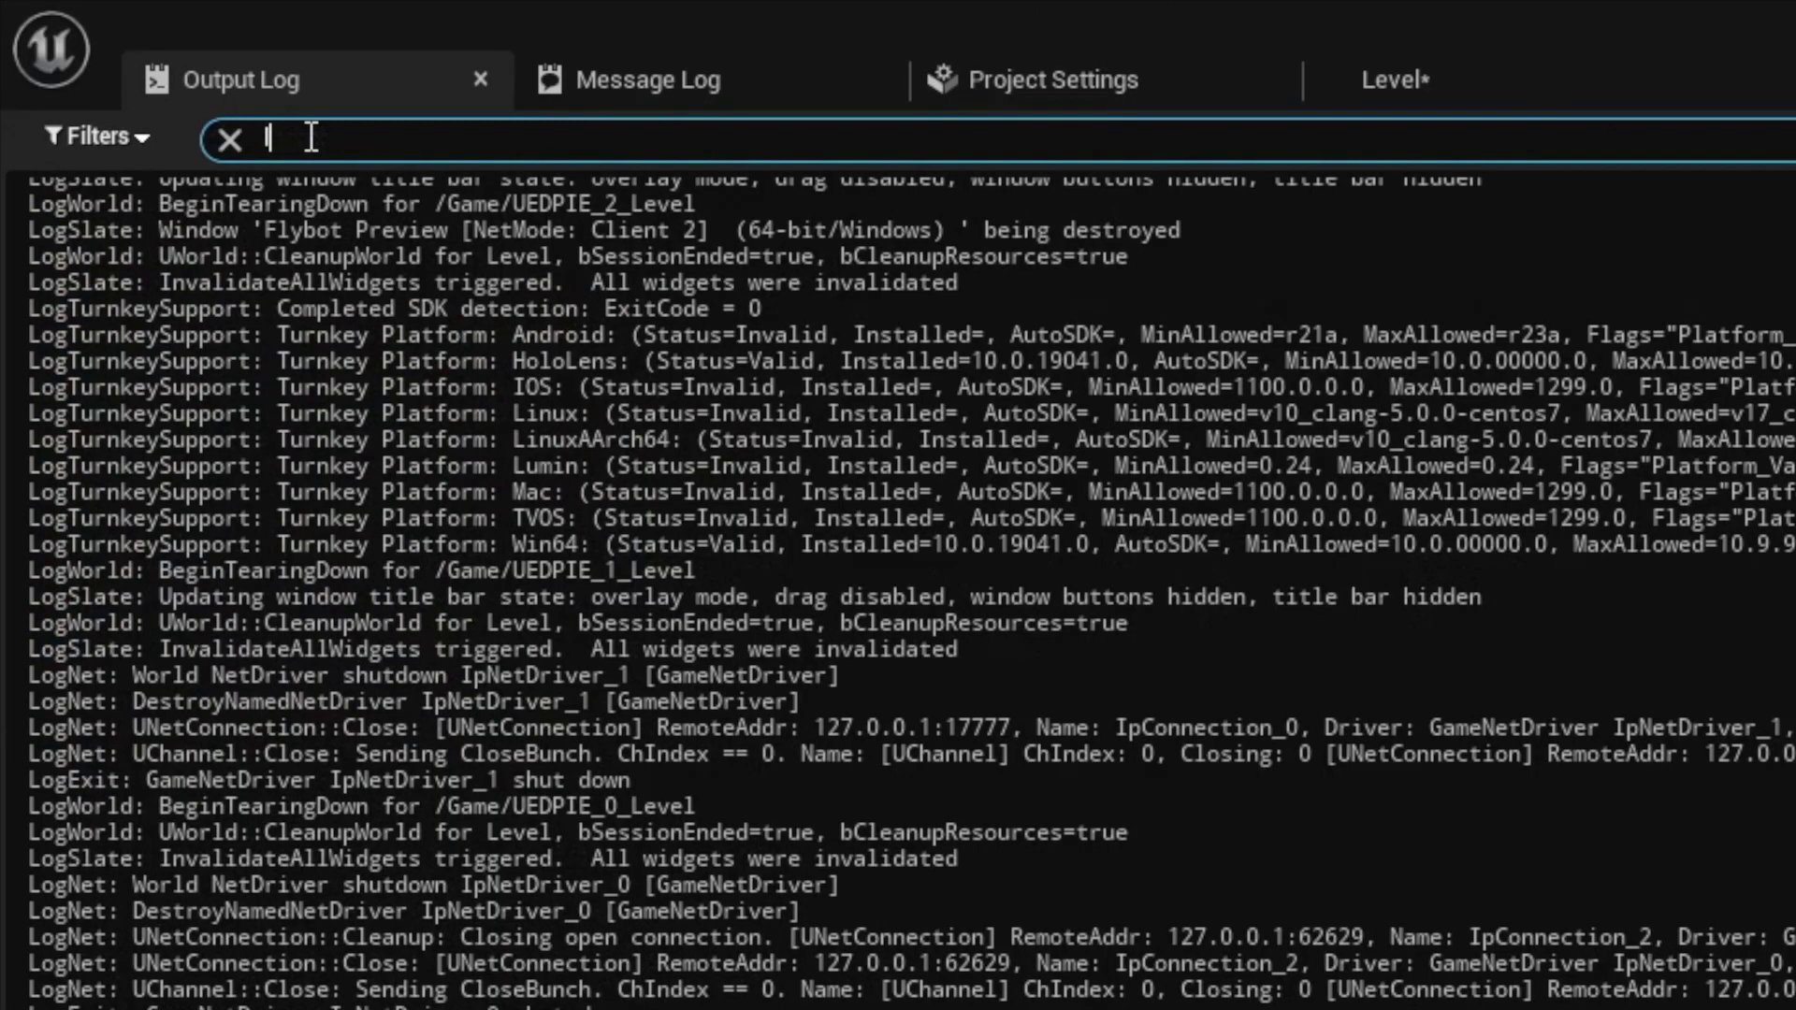
type("logfly")
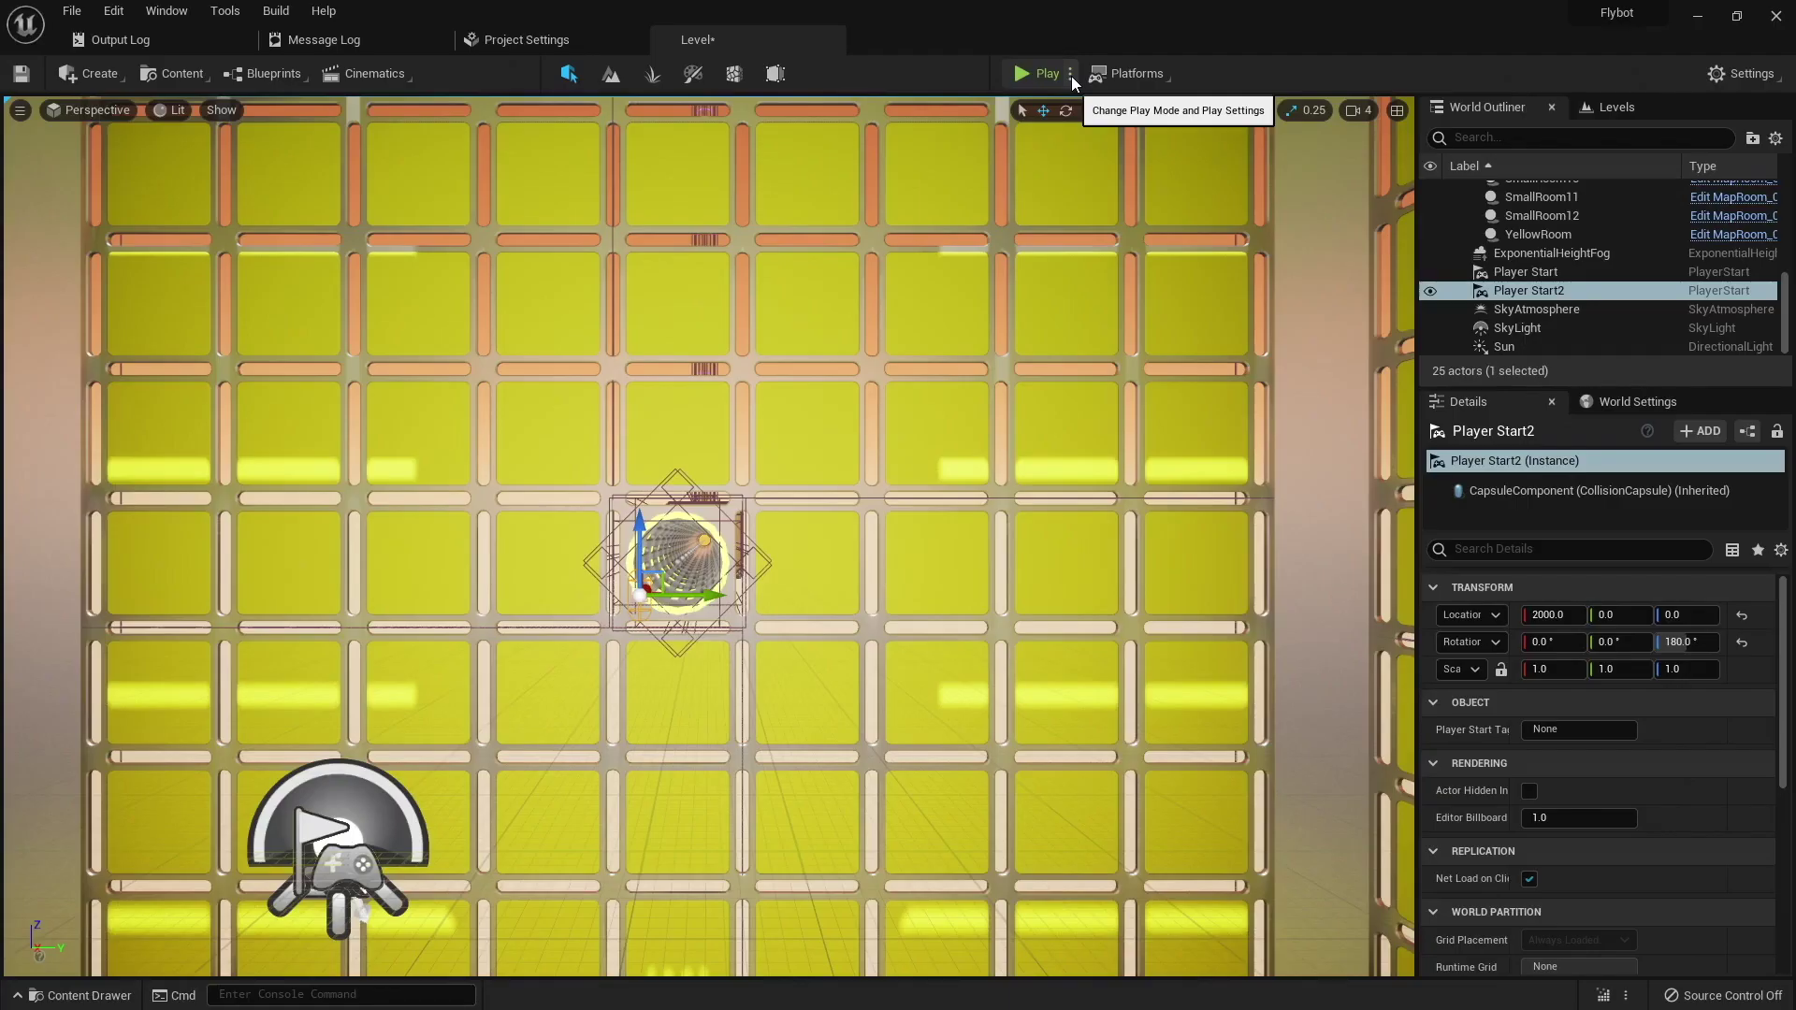
Set the net mode to Play As Listen Server and launch the two-player session in a new editor window
left_click(1070, 74)
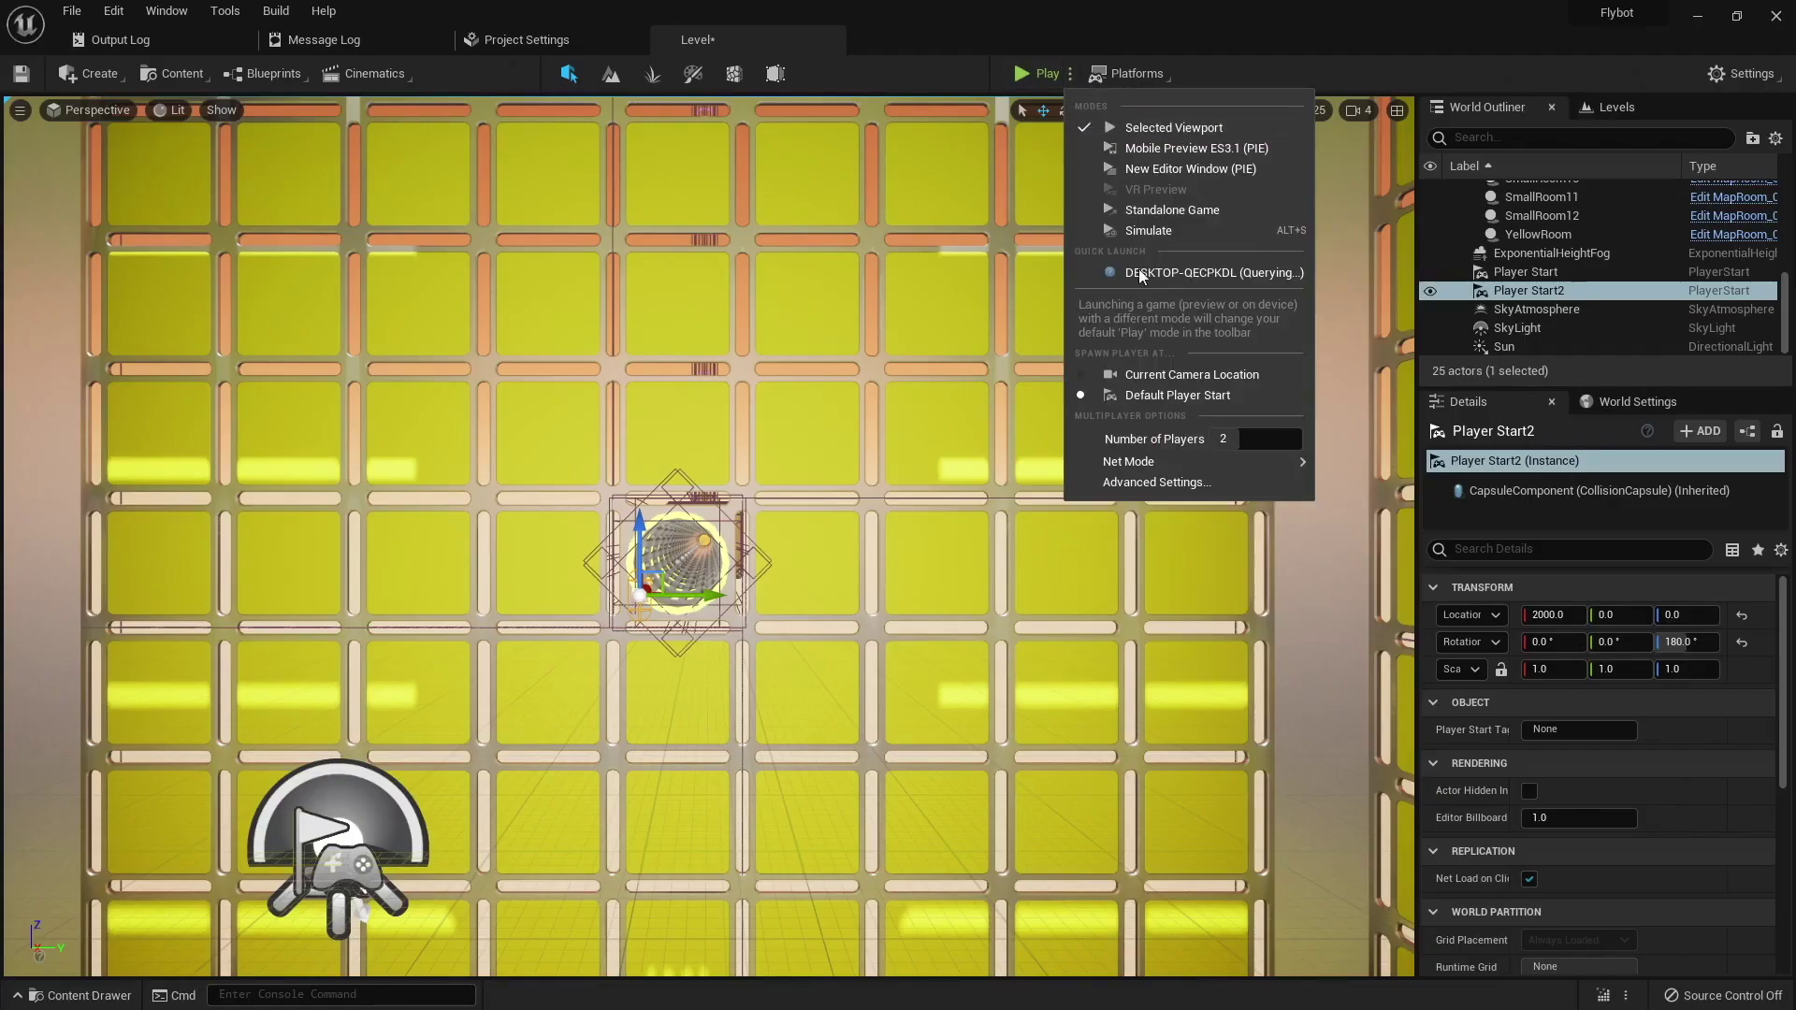
mouse_move(1205, 461)
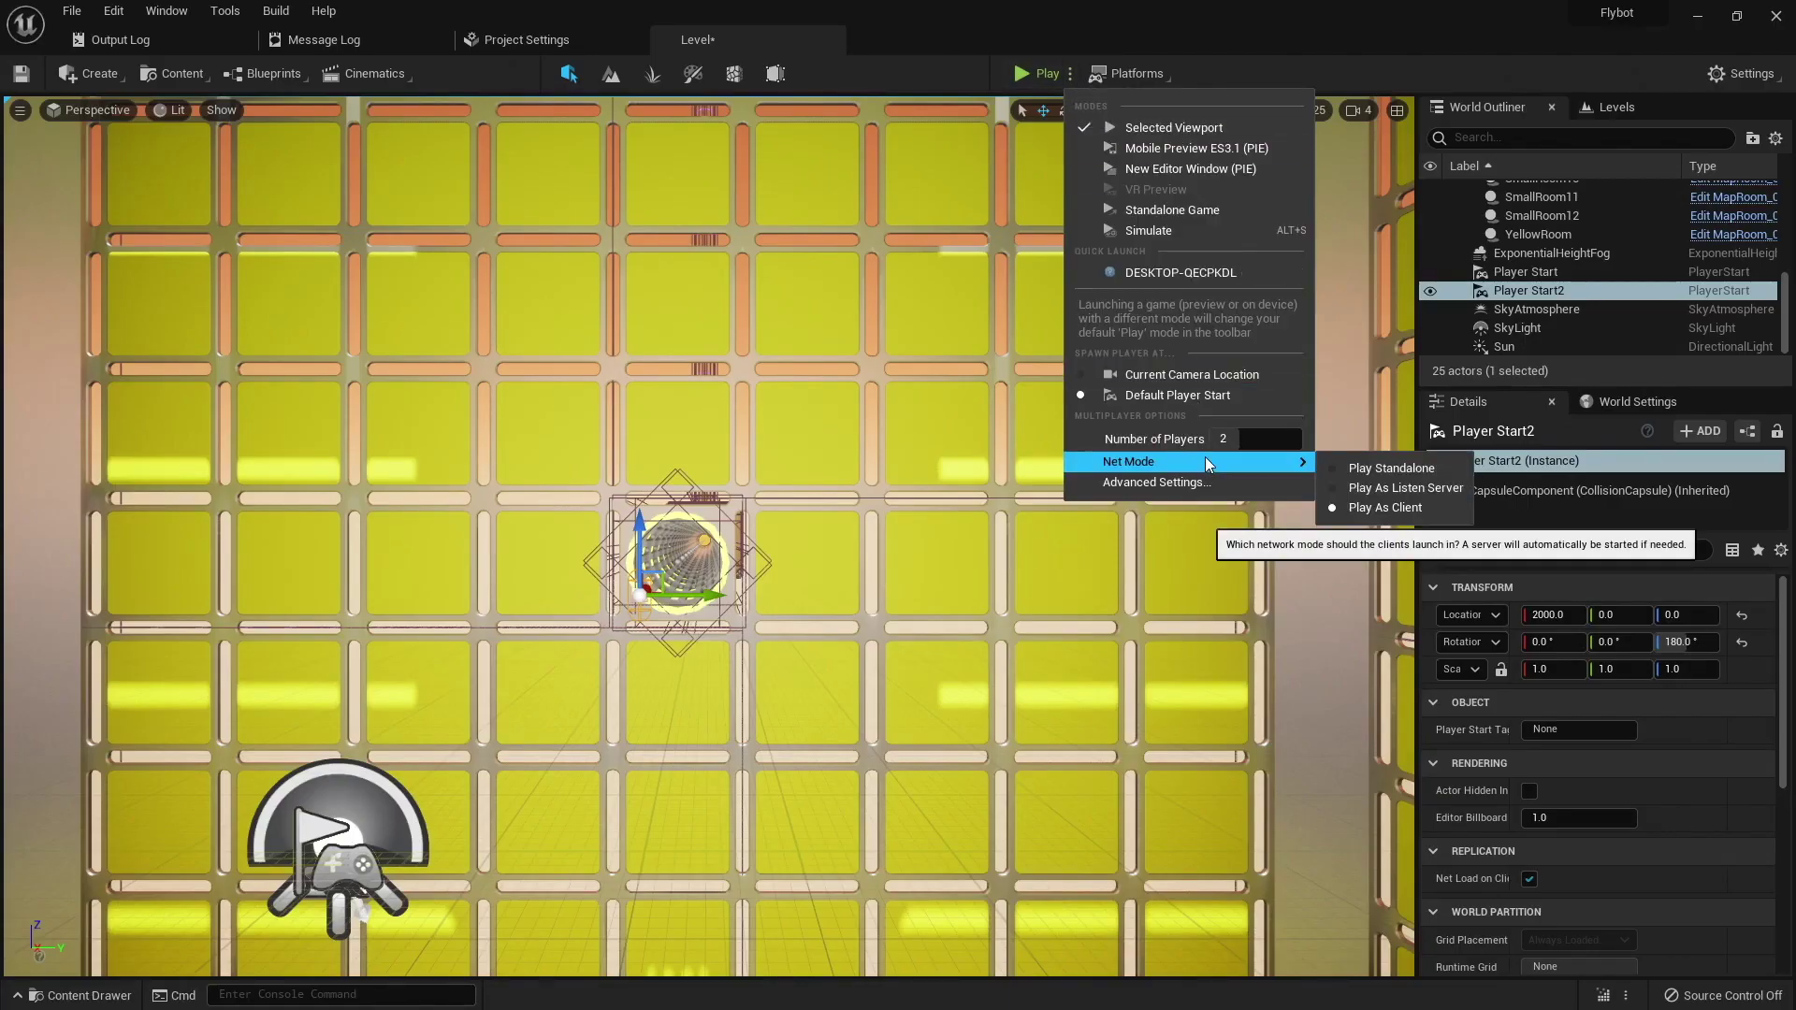
left_click(1390, 487)
left_click(1069, 73)
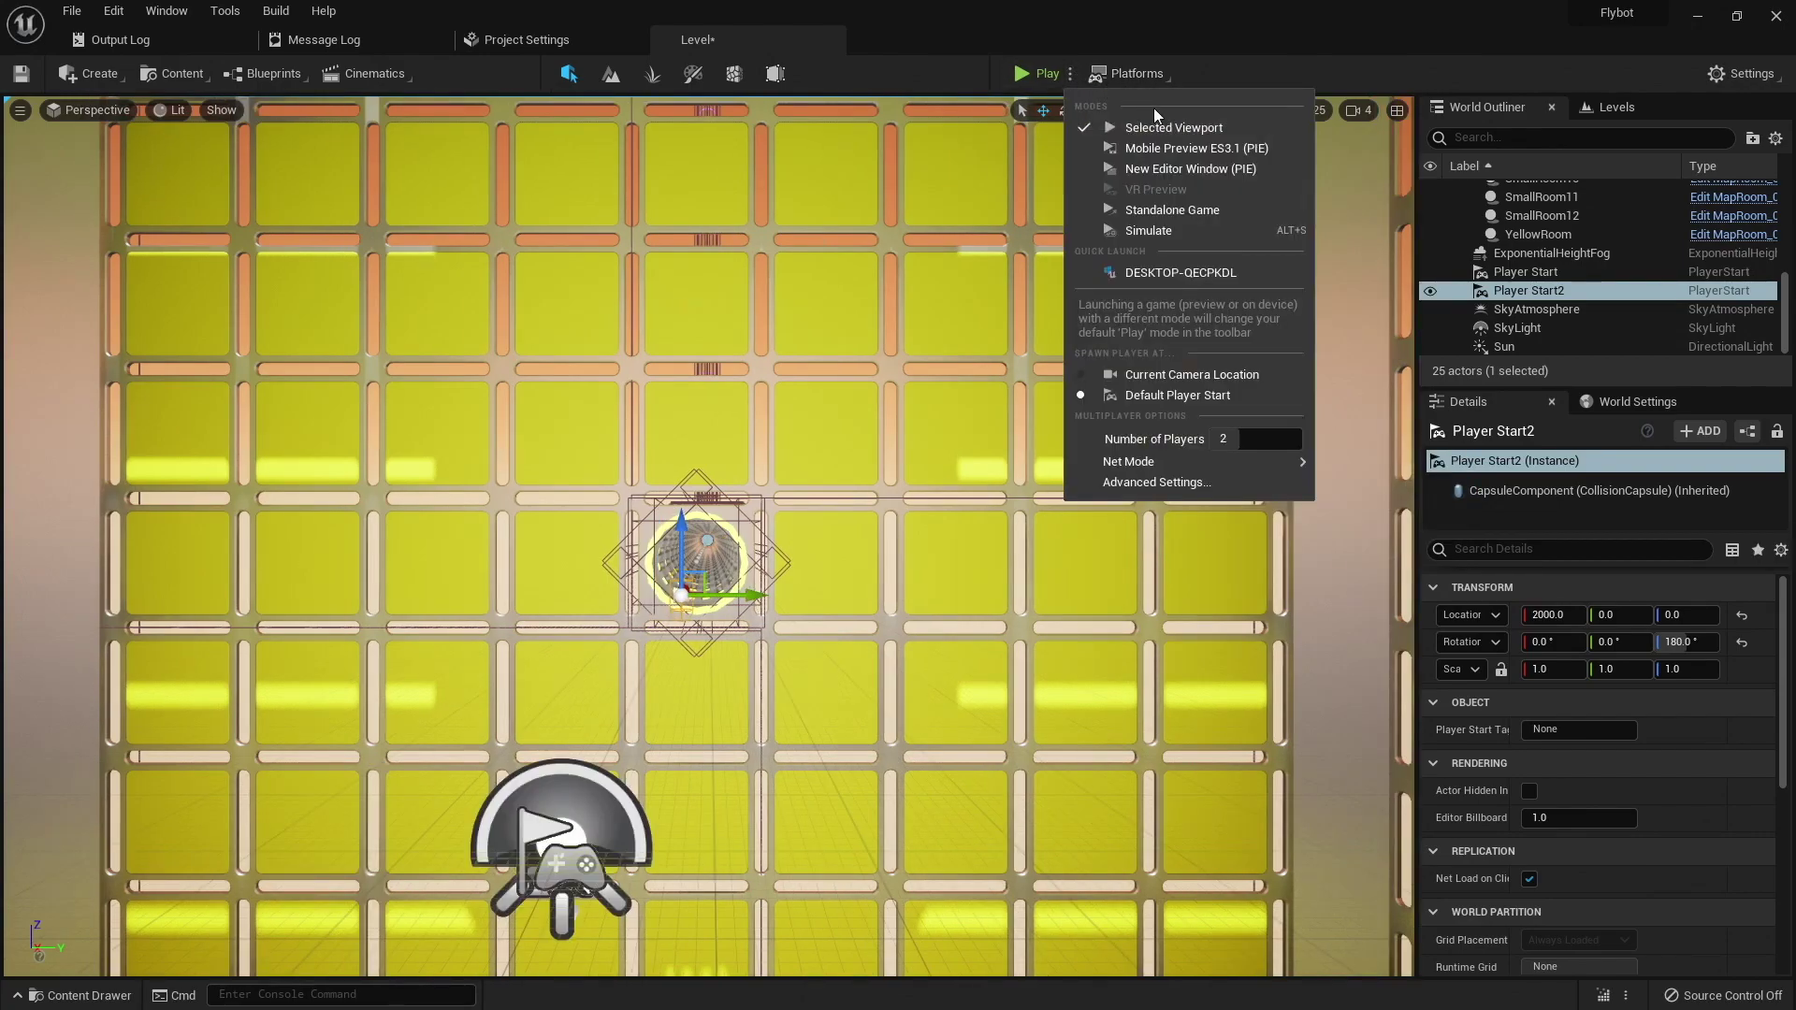
left_click(1232, 168)
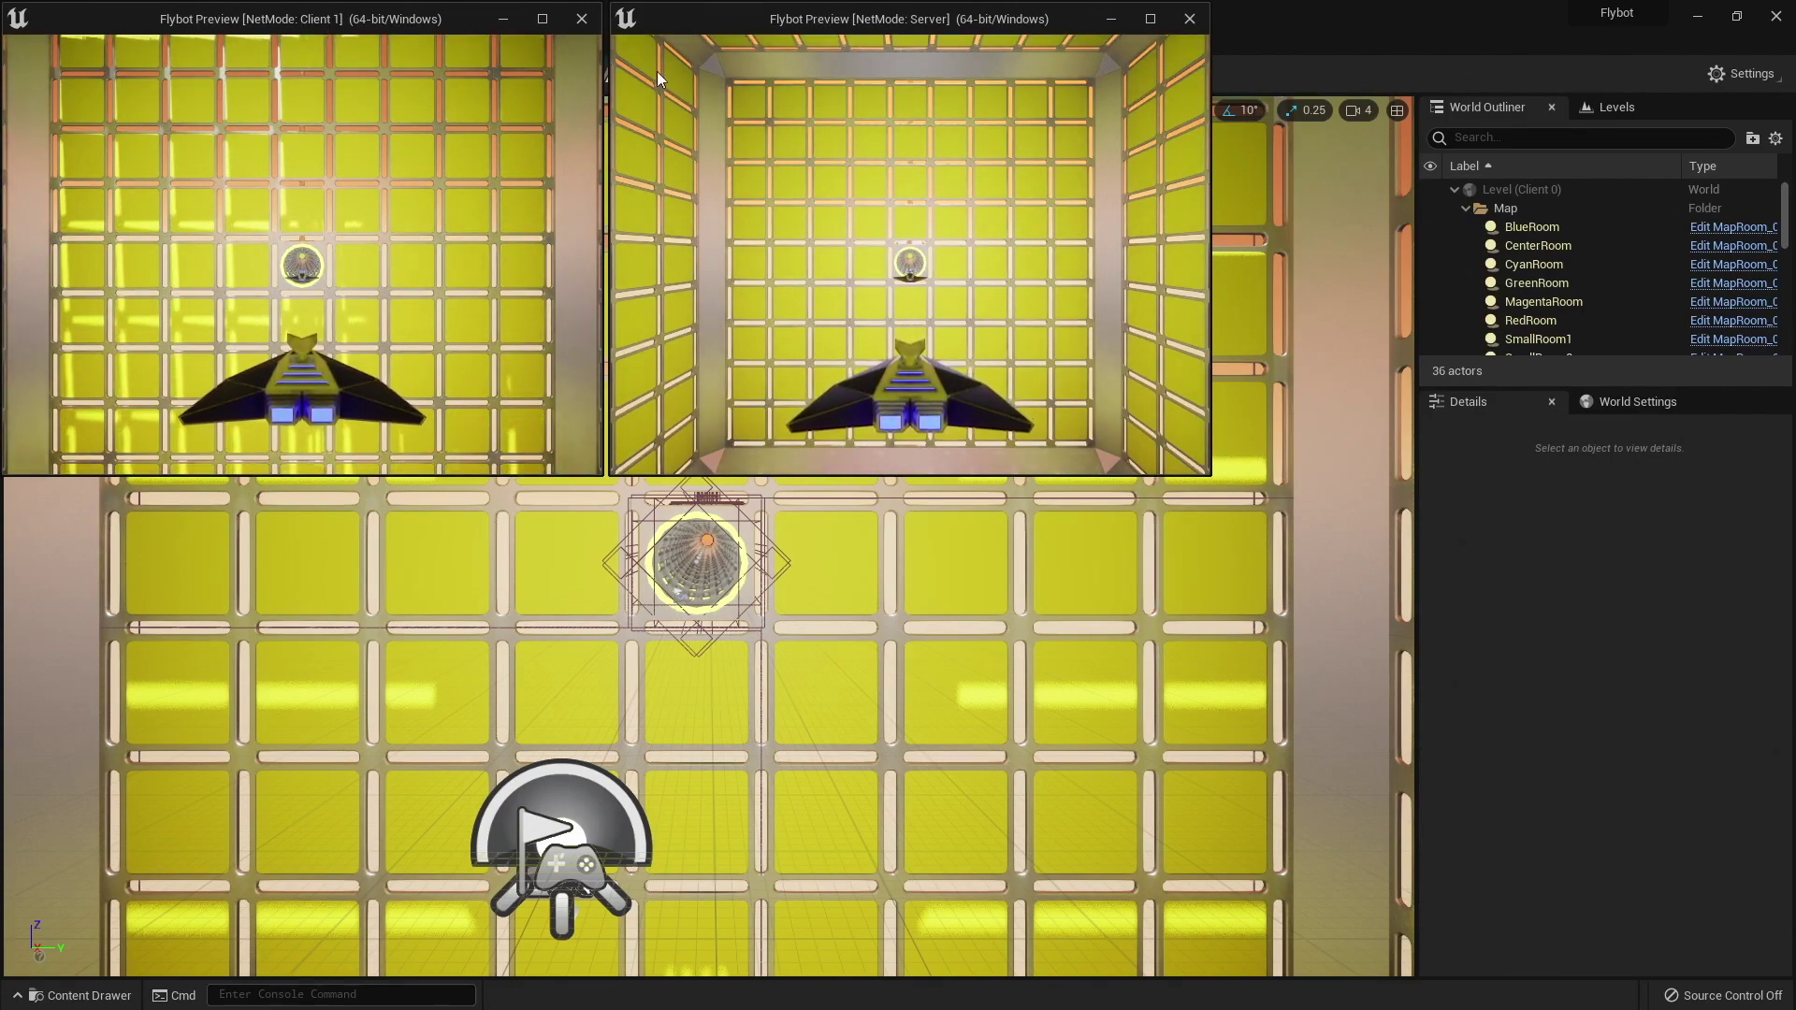
Move the ships sideways in the client and server previews to compare how their movement replicates
left_click(309, 223)
key("a")
key("d")
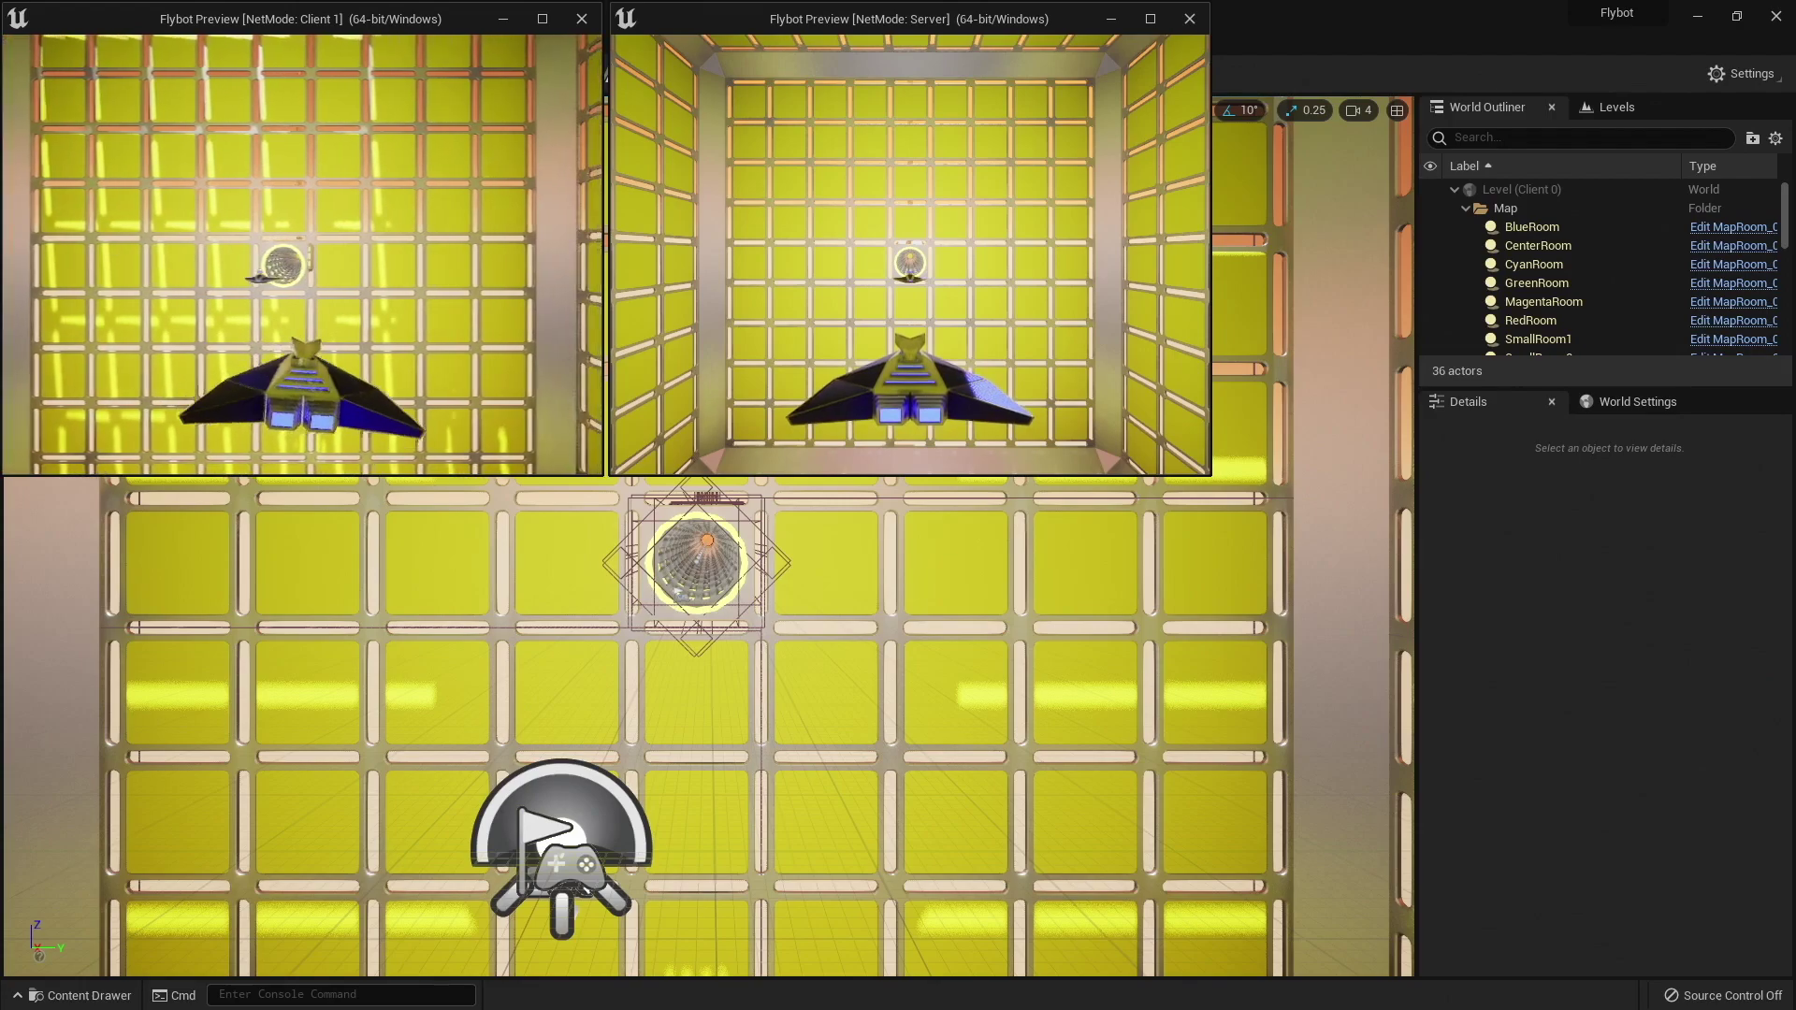
key("alt+Tab")
key("a")
key("d")
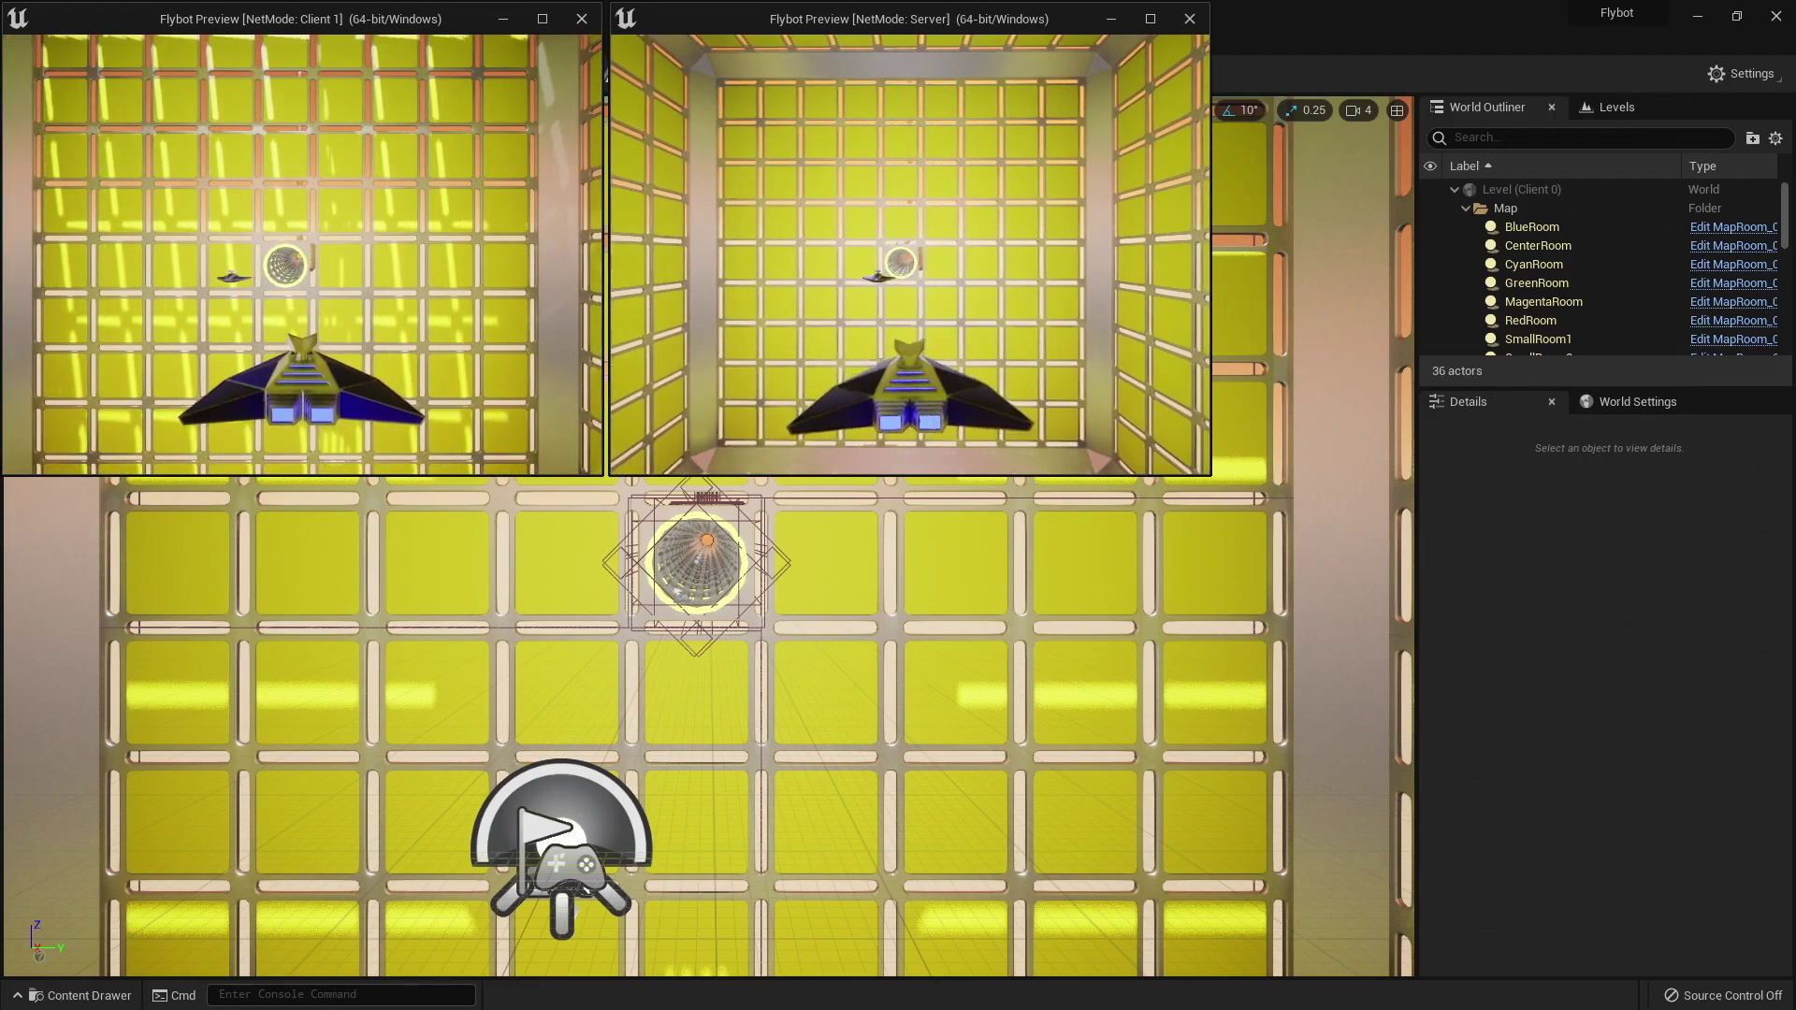
key("a")
key("d")
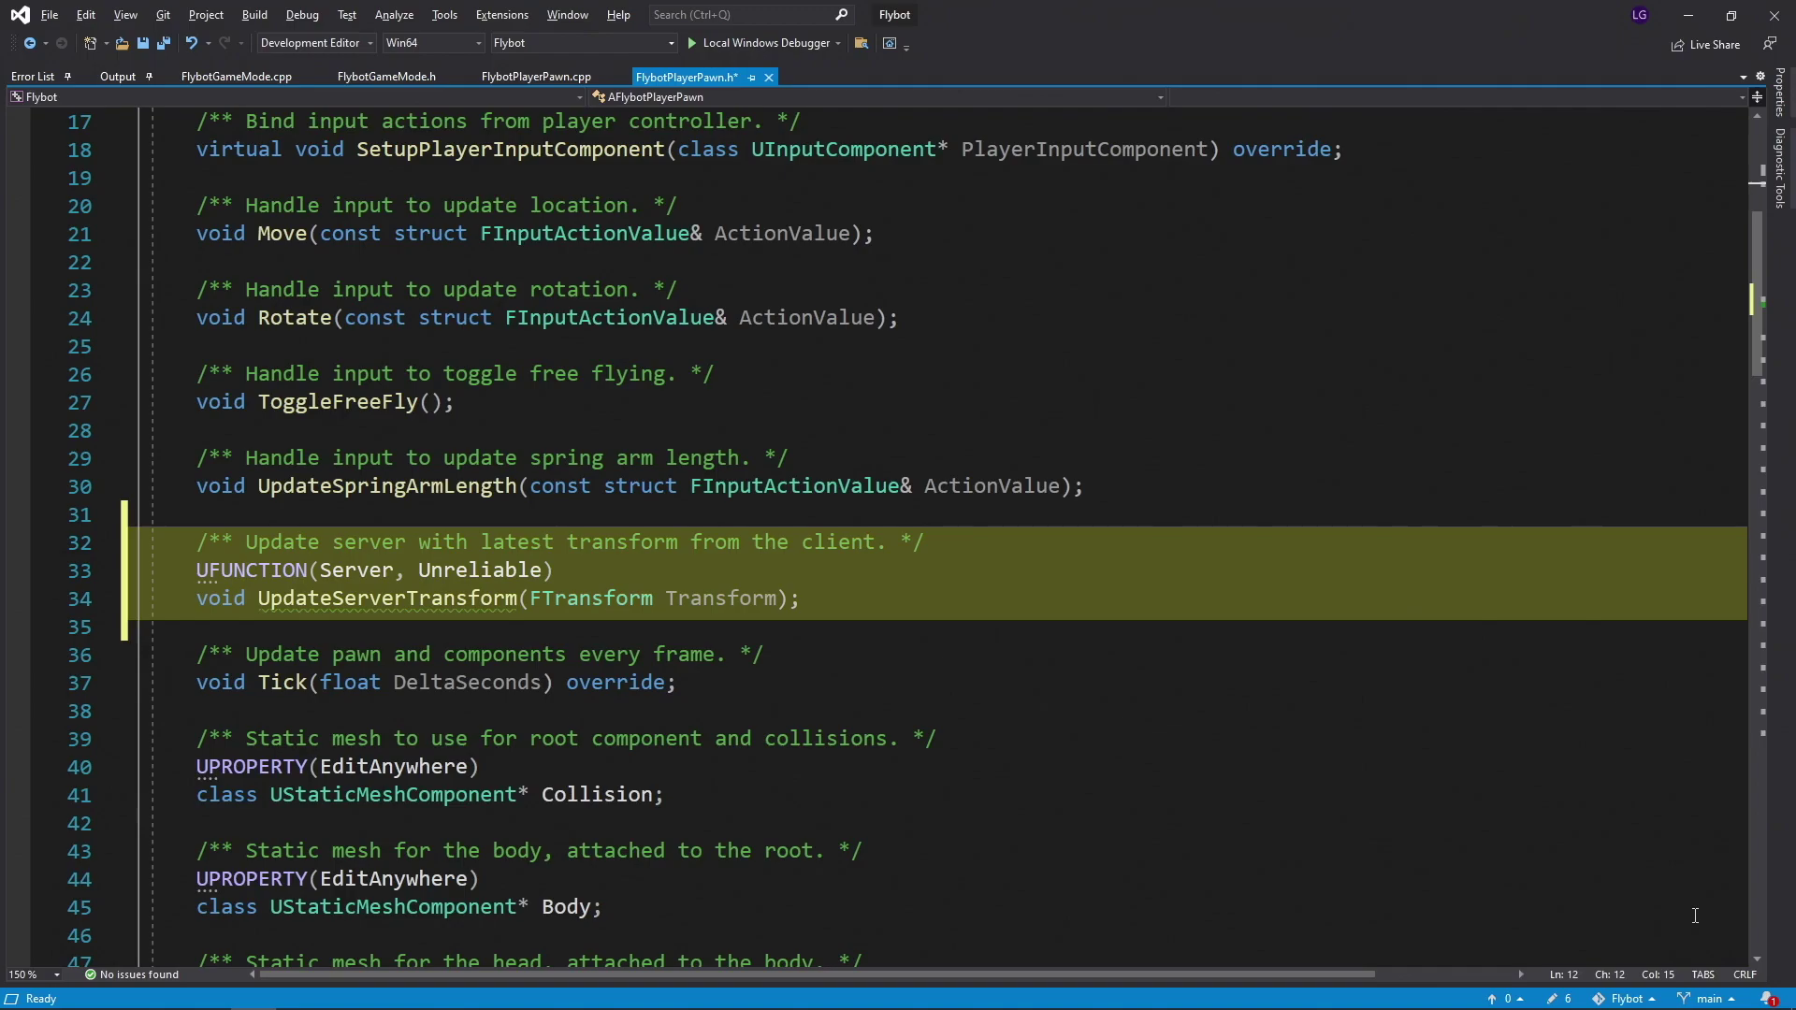
In FlybotPlayerPawn.cpp, implement UpdateServerTransform and call it from Tick, return early from Tick for NM_DedicatedServer, and run the project
key("ctrl+Tab")
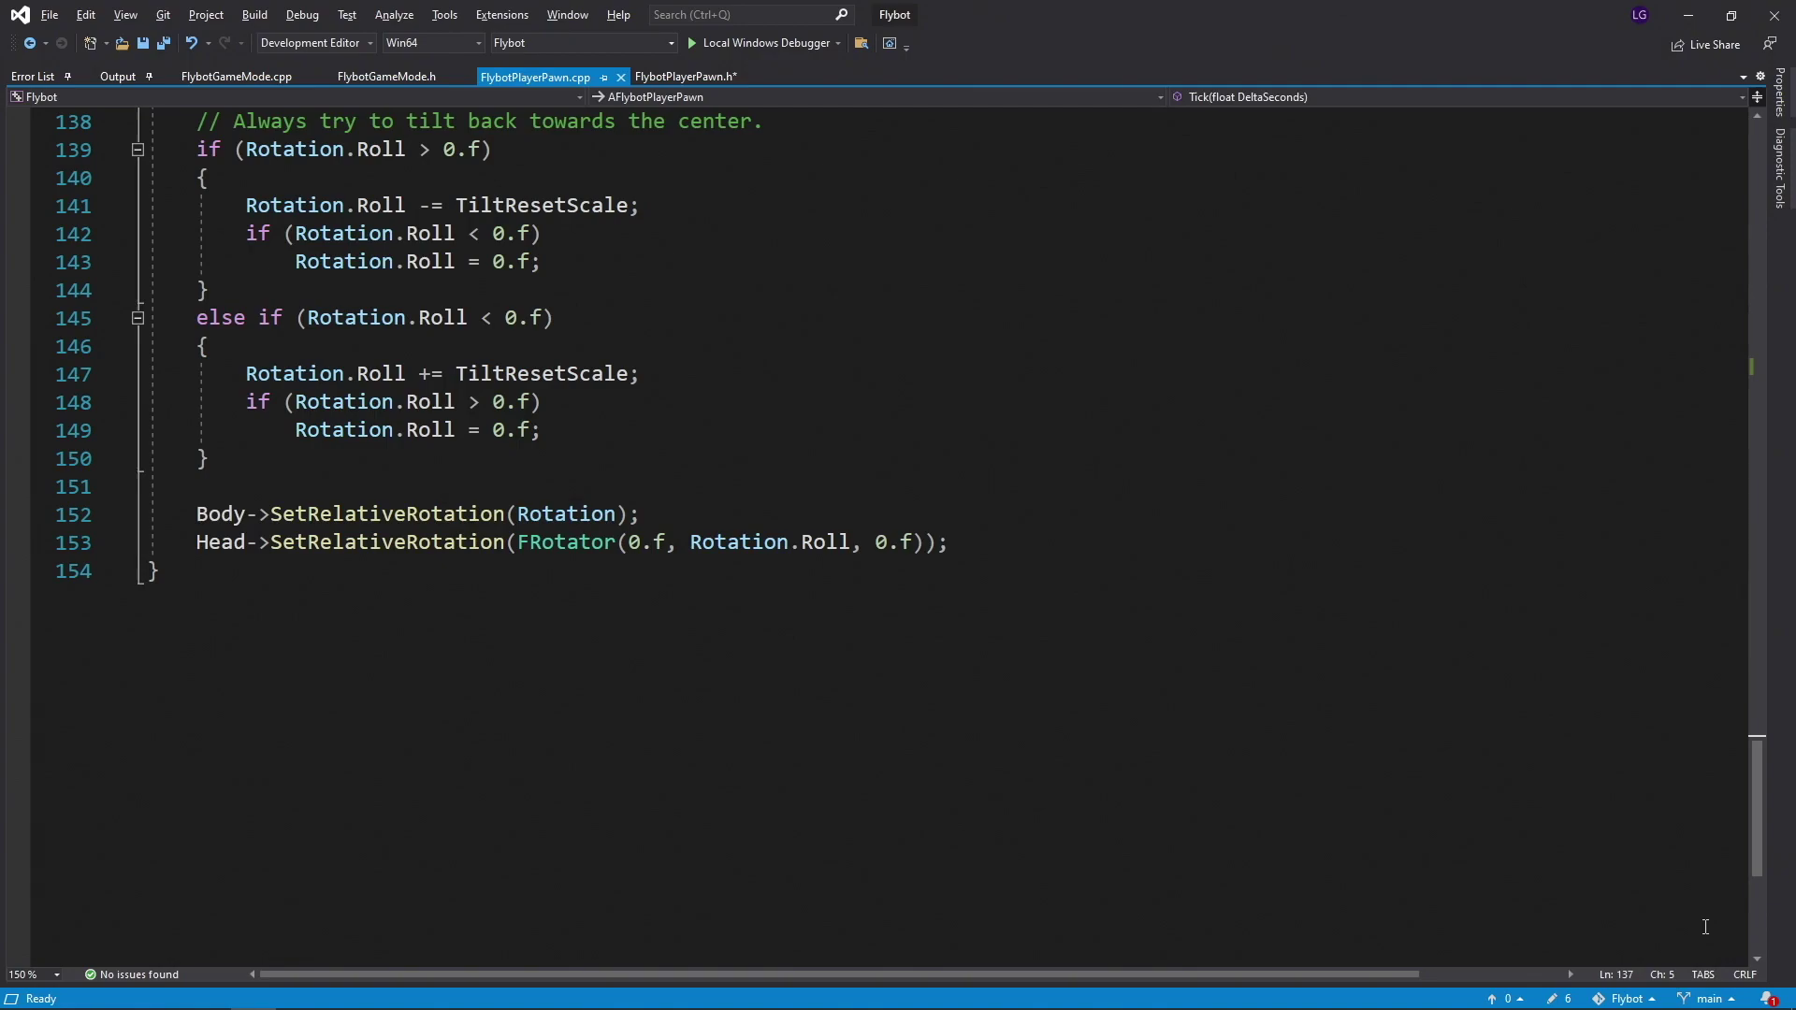
type("// Replicate movement to authority if we're controlling the pawn. \tif (Controller && Controller->GetLocalRole() == ROLE_AutonomousProxy) \t{ \t\tUpdateServerTransform(Collision->GetRelativeTransform()); \t} }  void AFlybotPlayerPawn::UpdateServerTransform_Implementation(FTransform Transform) { \tCollision->SetRelativeTransform(Transform); }")
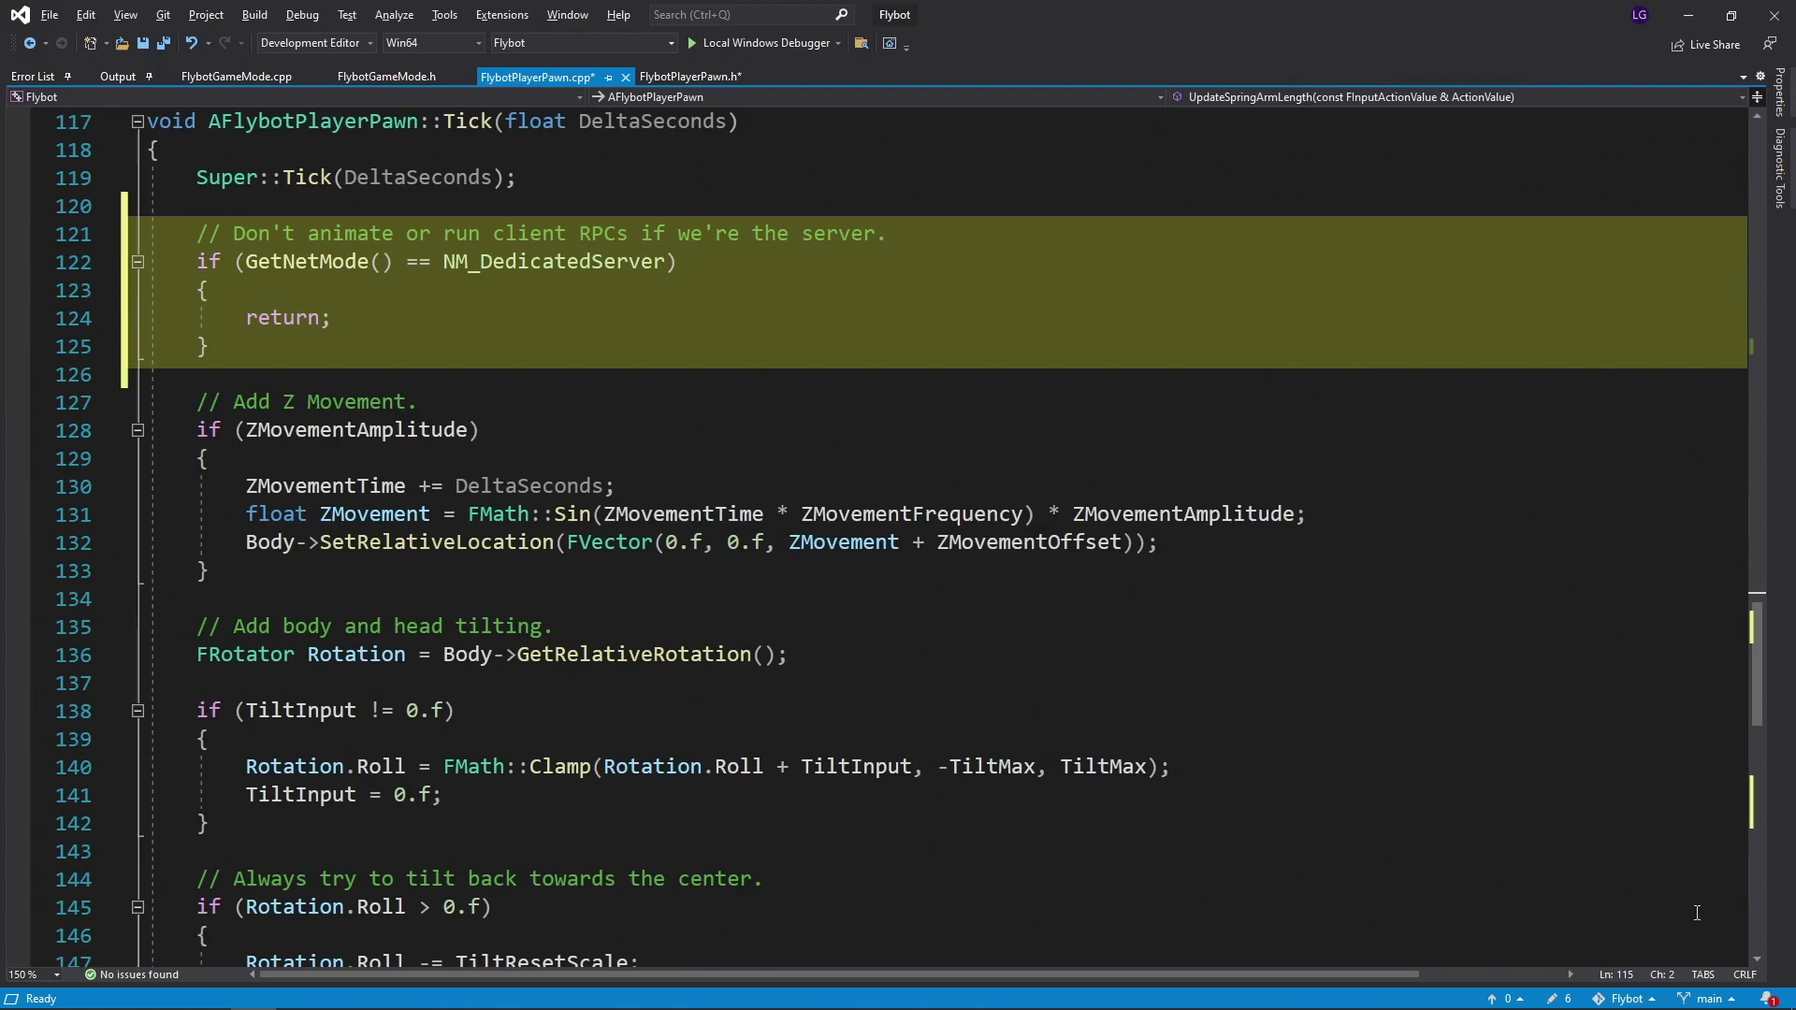
key("F5")
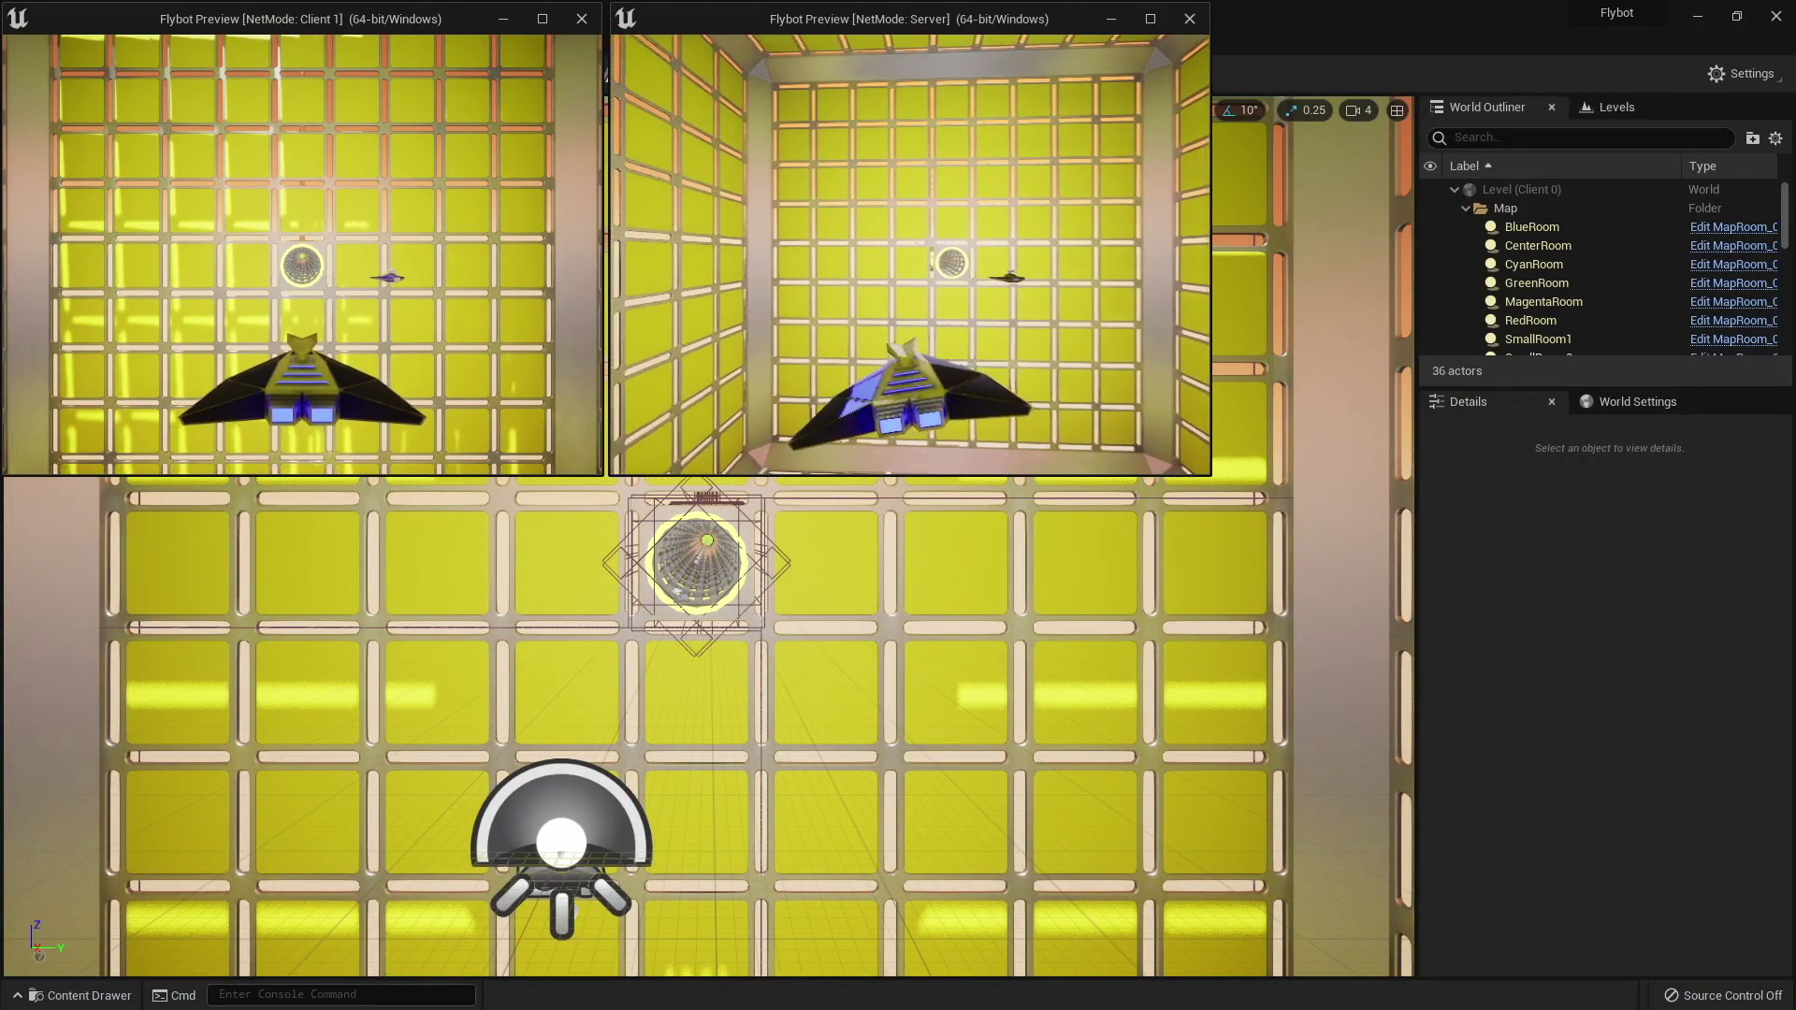
In the Unreal Editor two-player session, steer the ships side to side to check that client movement reaches the server preview
key("d")
key("a")
key("d")
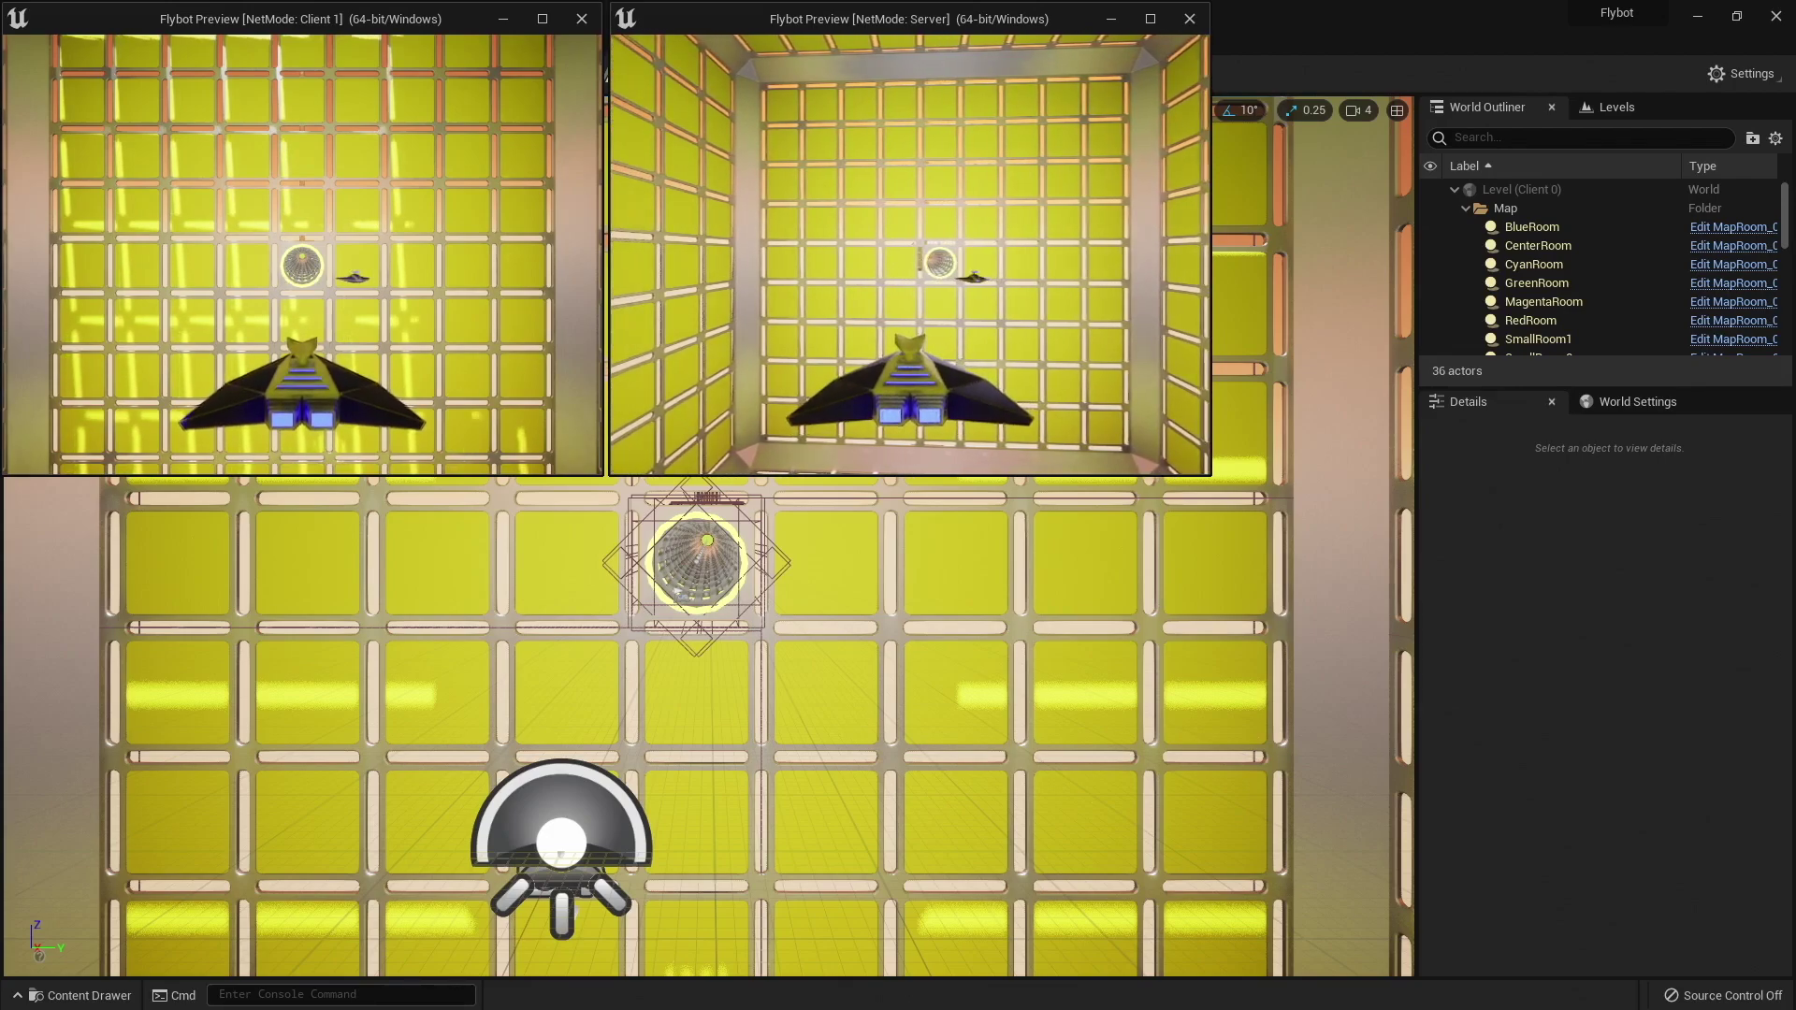
key("a")
key("d")
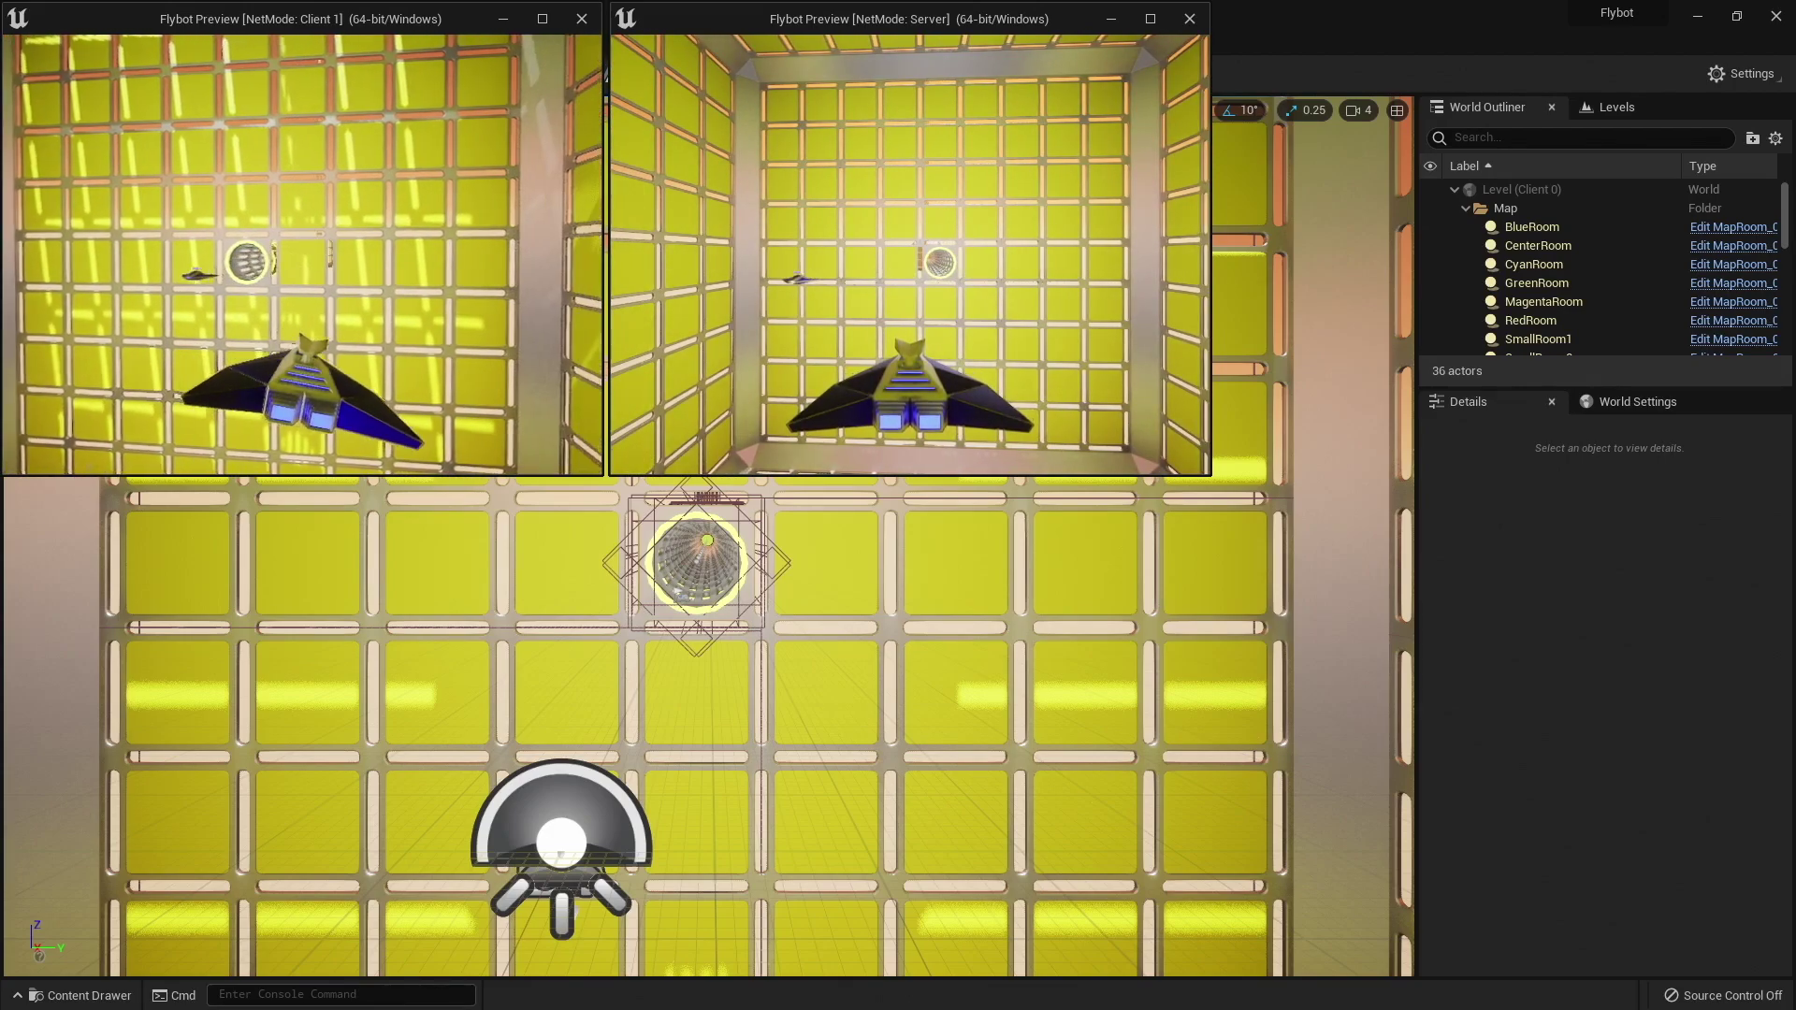
key("a")
key("d")
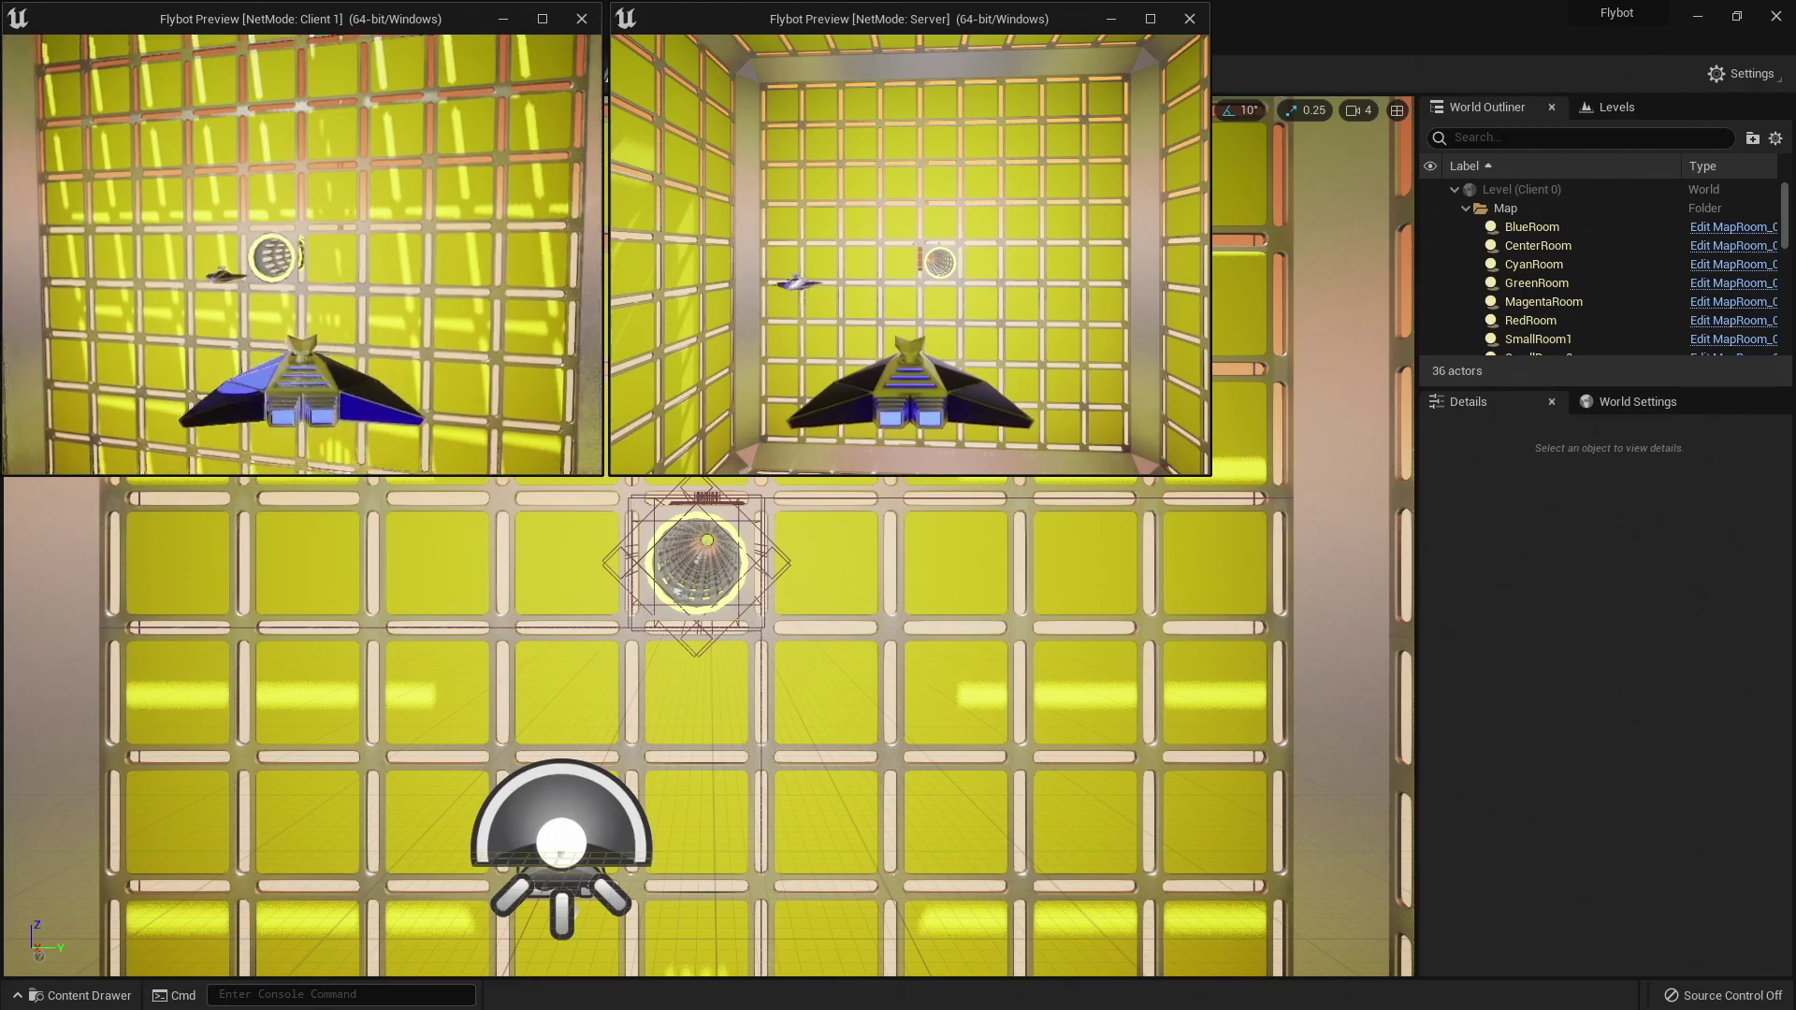
key("a")
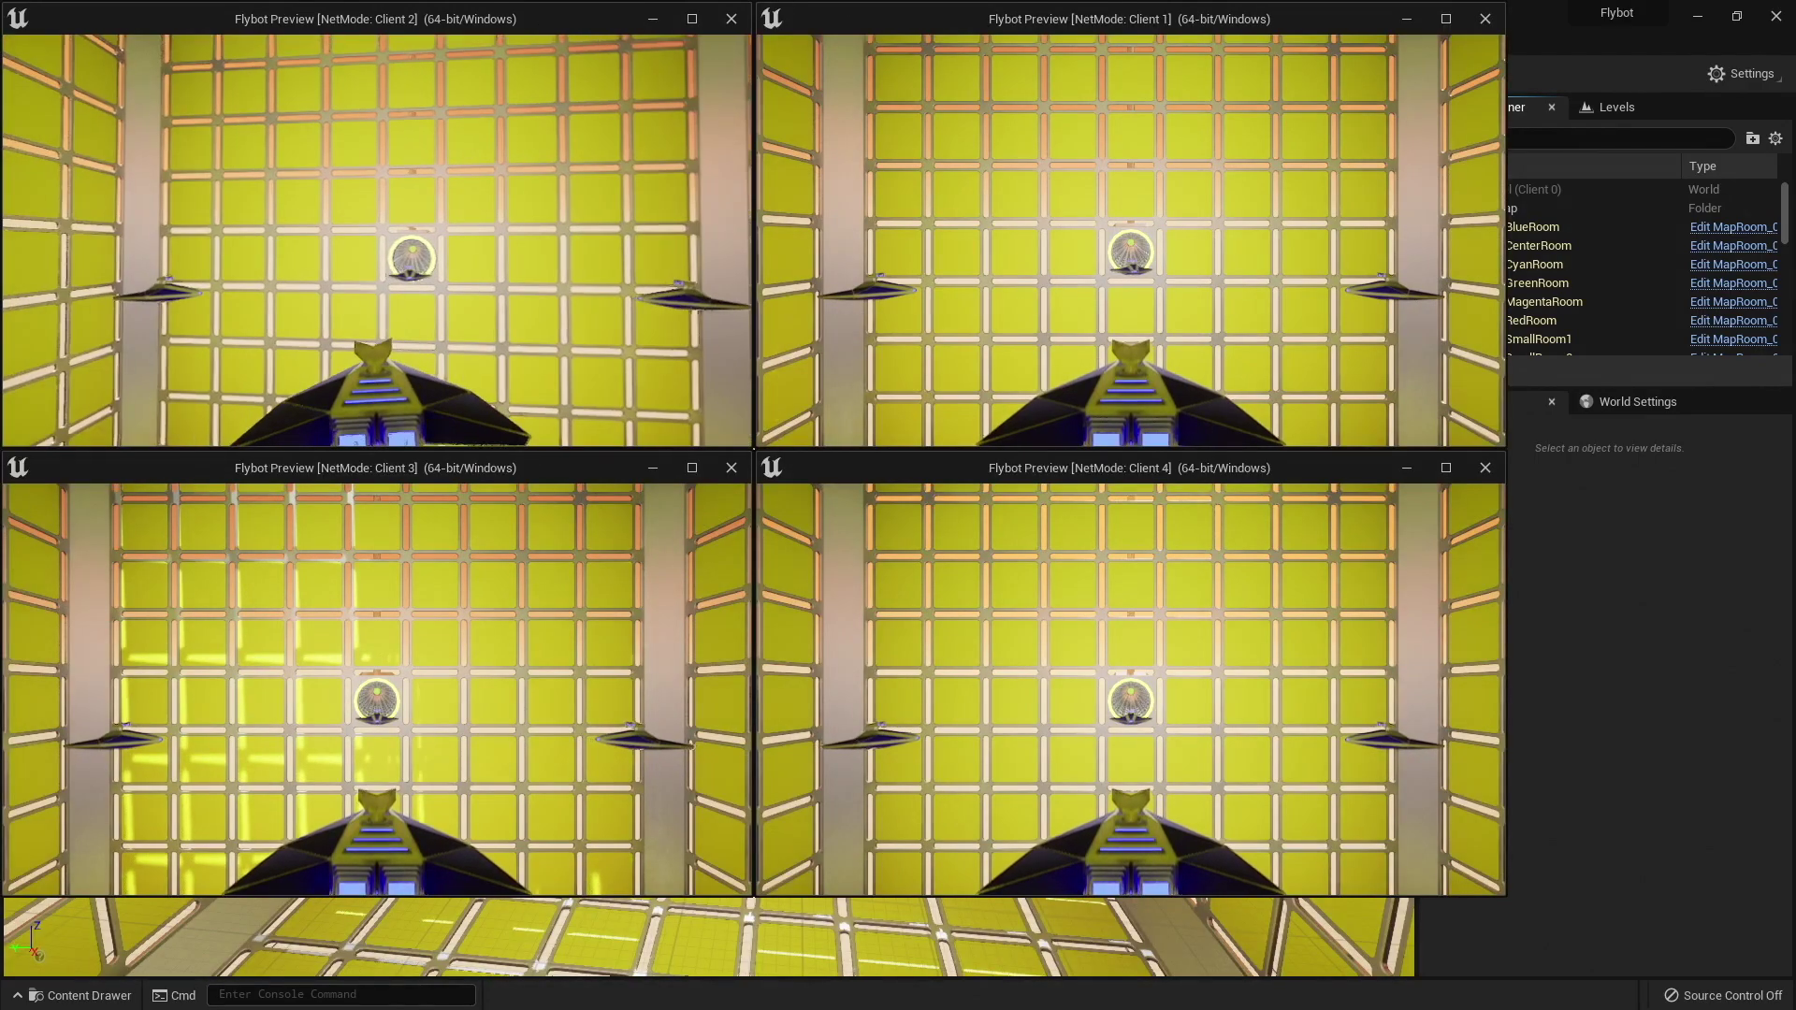
In the four-client session, fly Client 2's ship forward and sideways to check its replication in the other client previews
key("w")
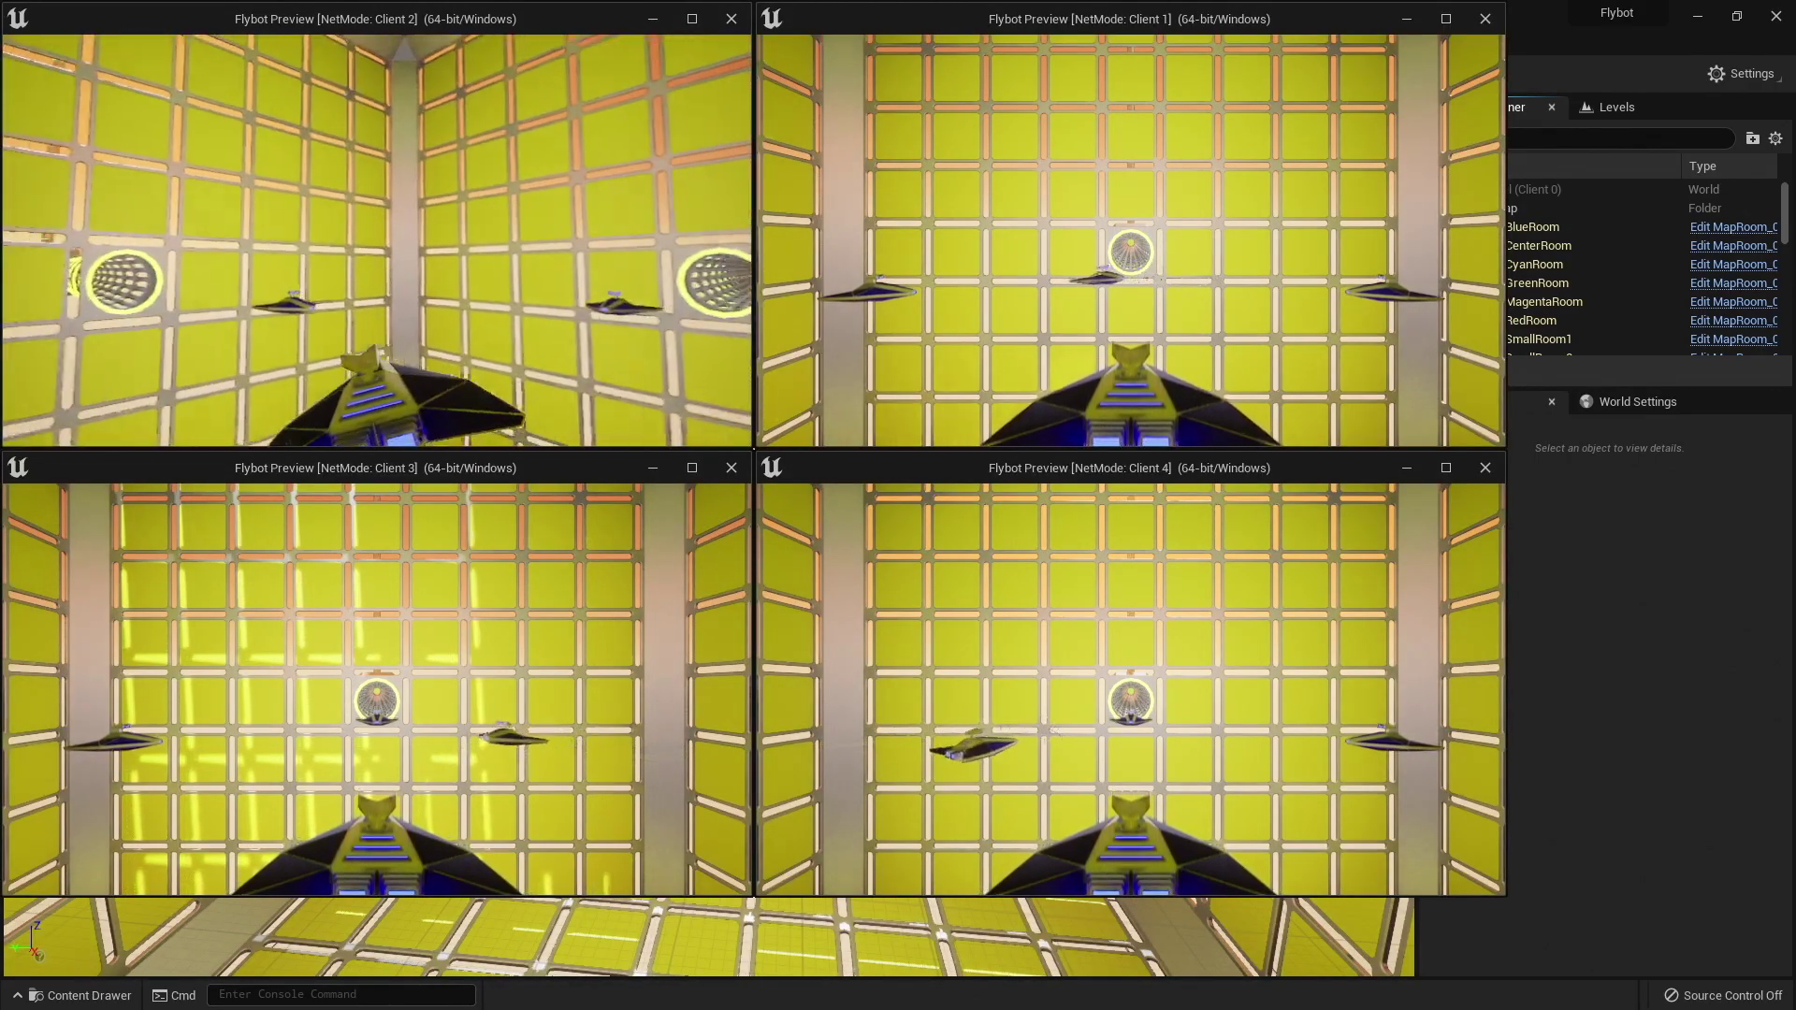
key("a")
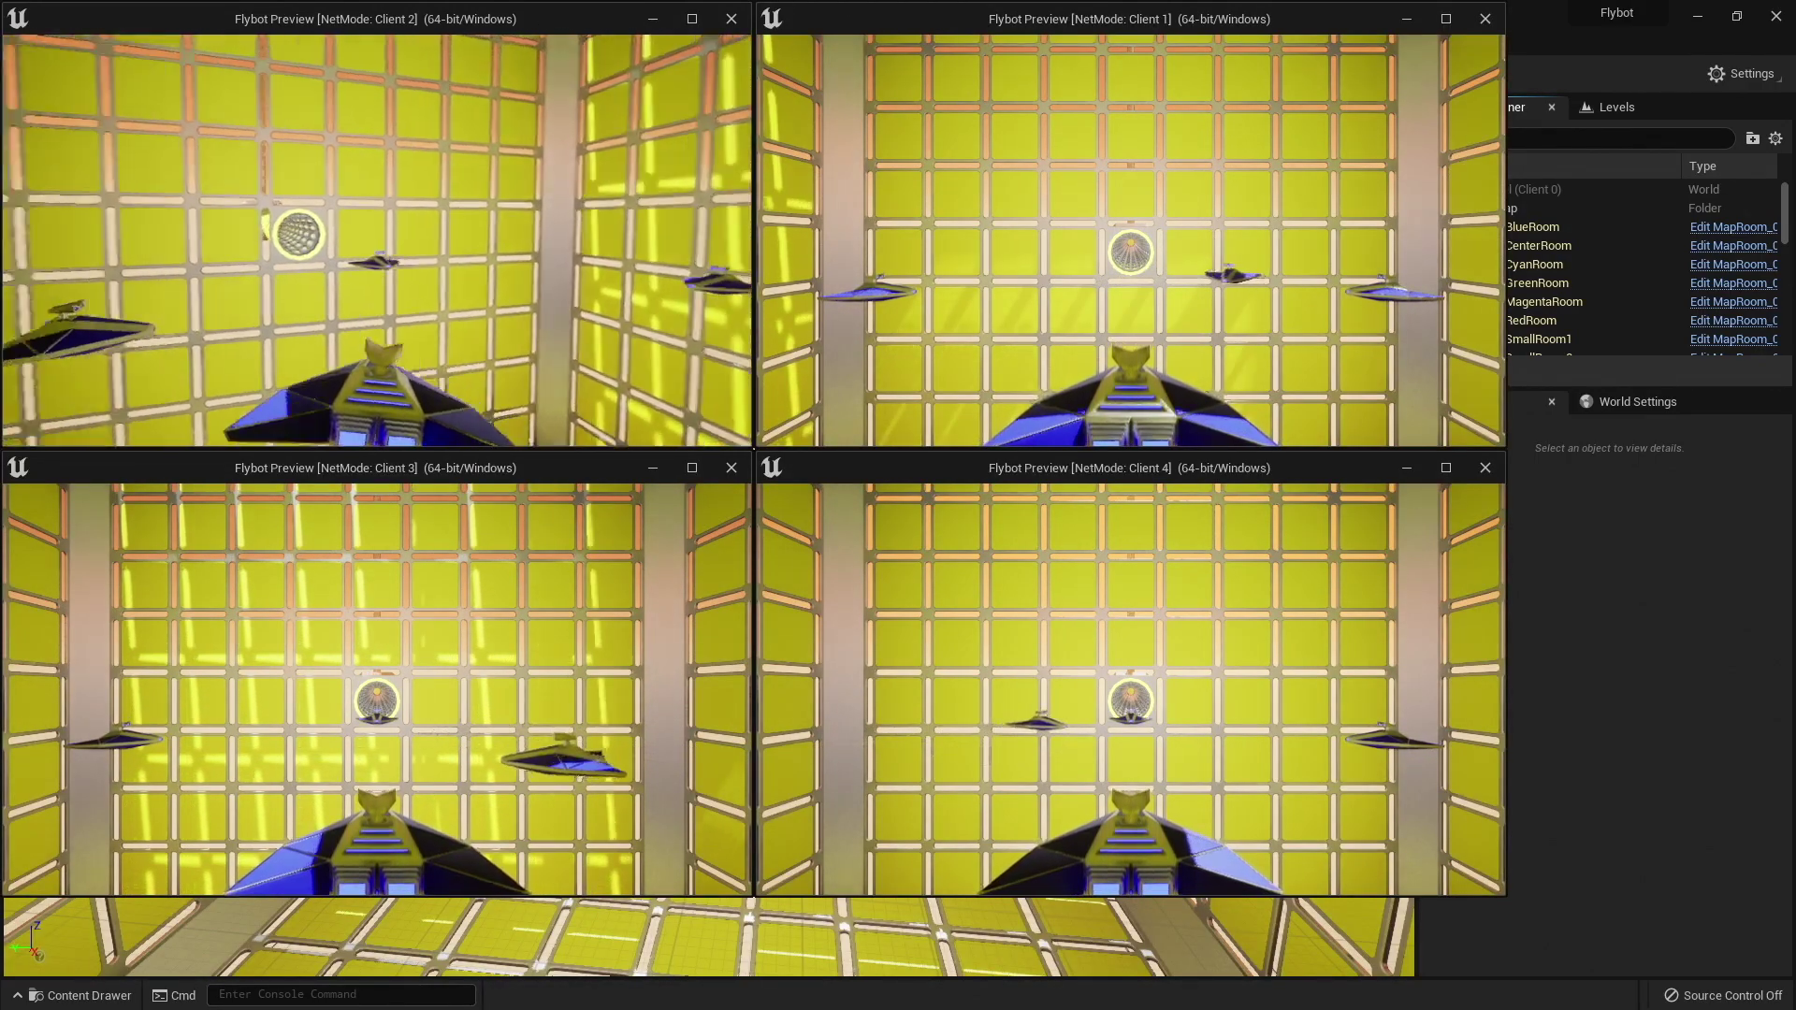
key("d")
key("a")
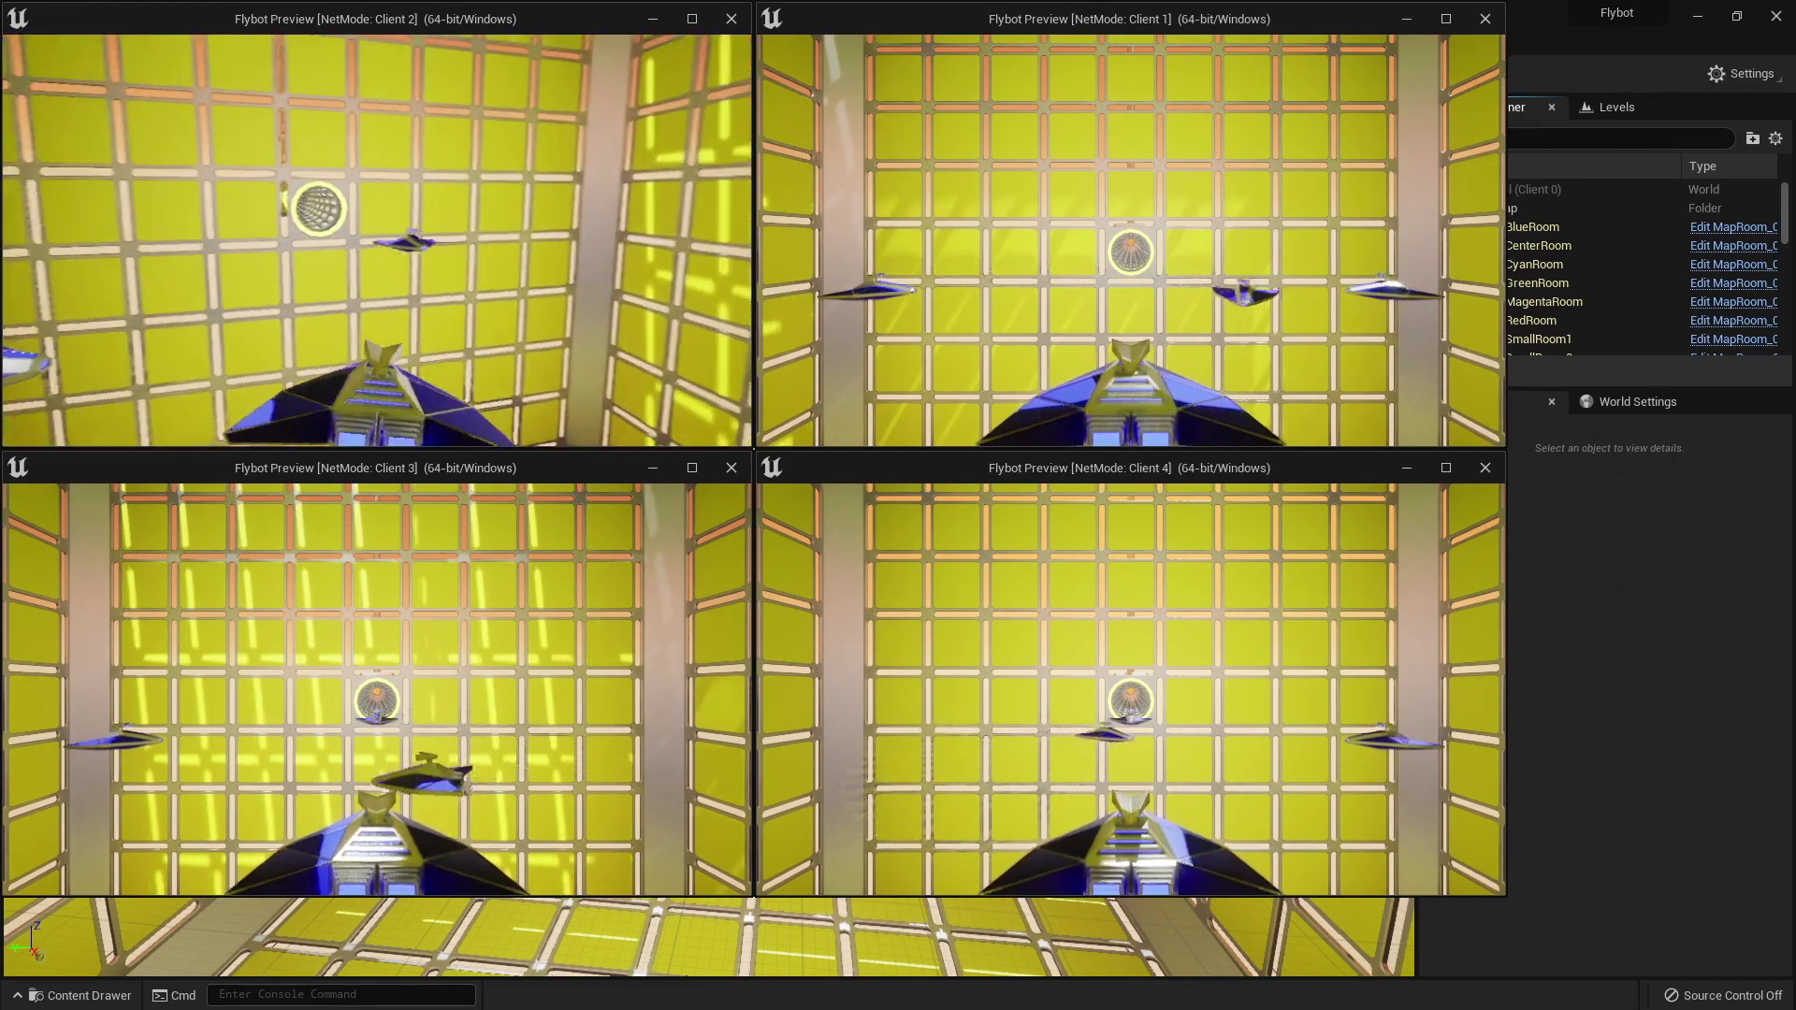
key("d")
key("a")
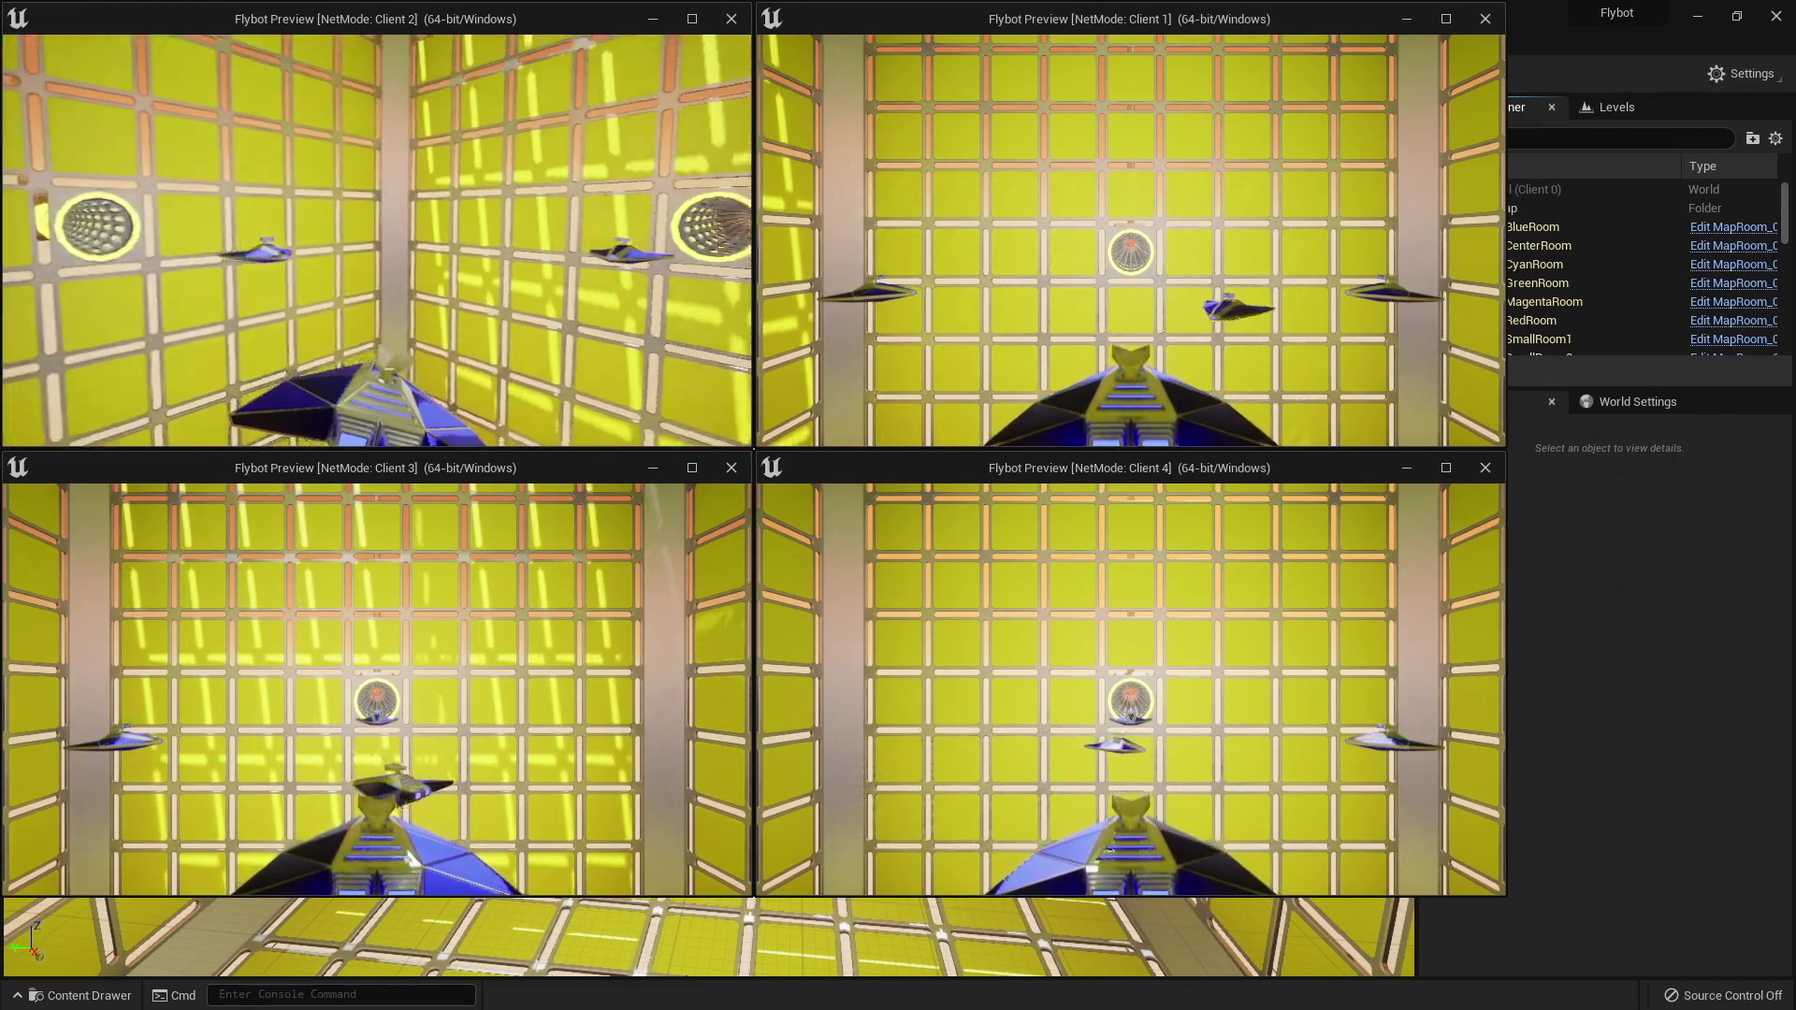
key("d")
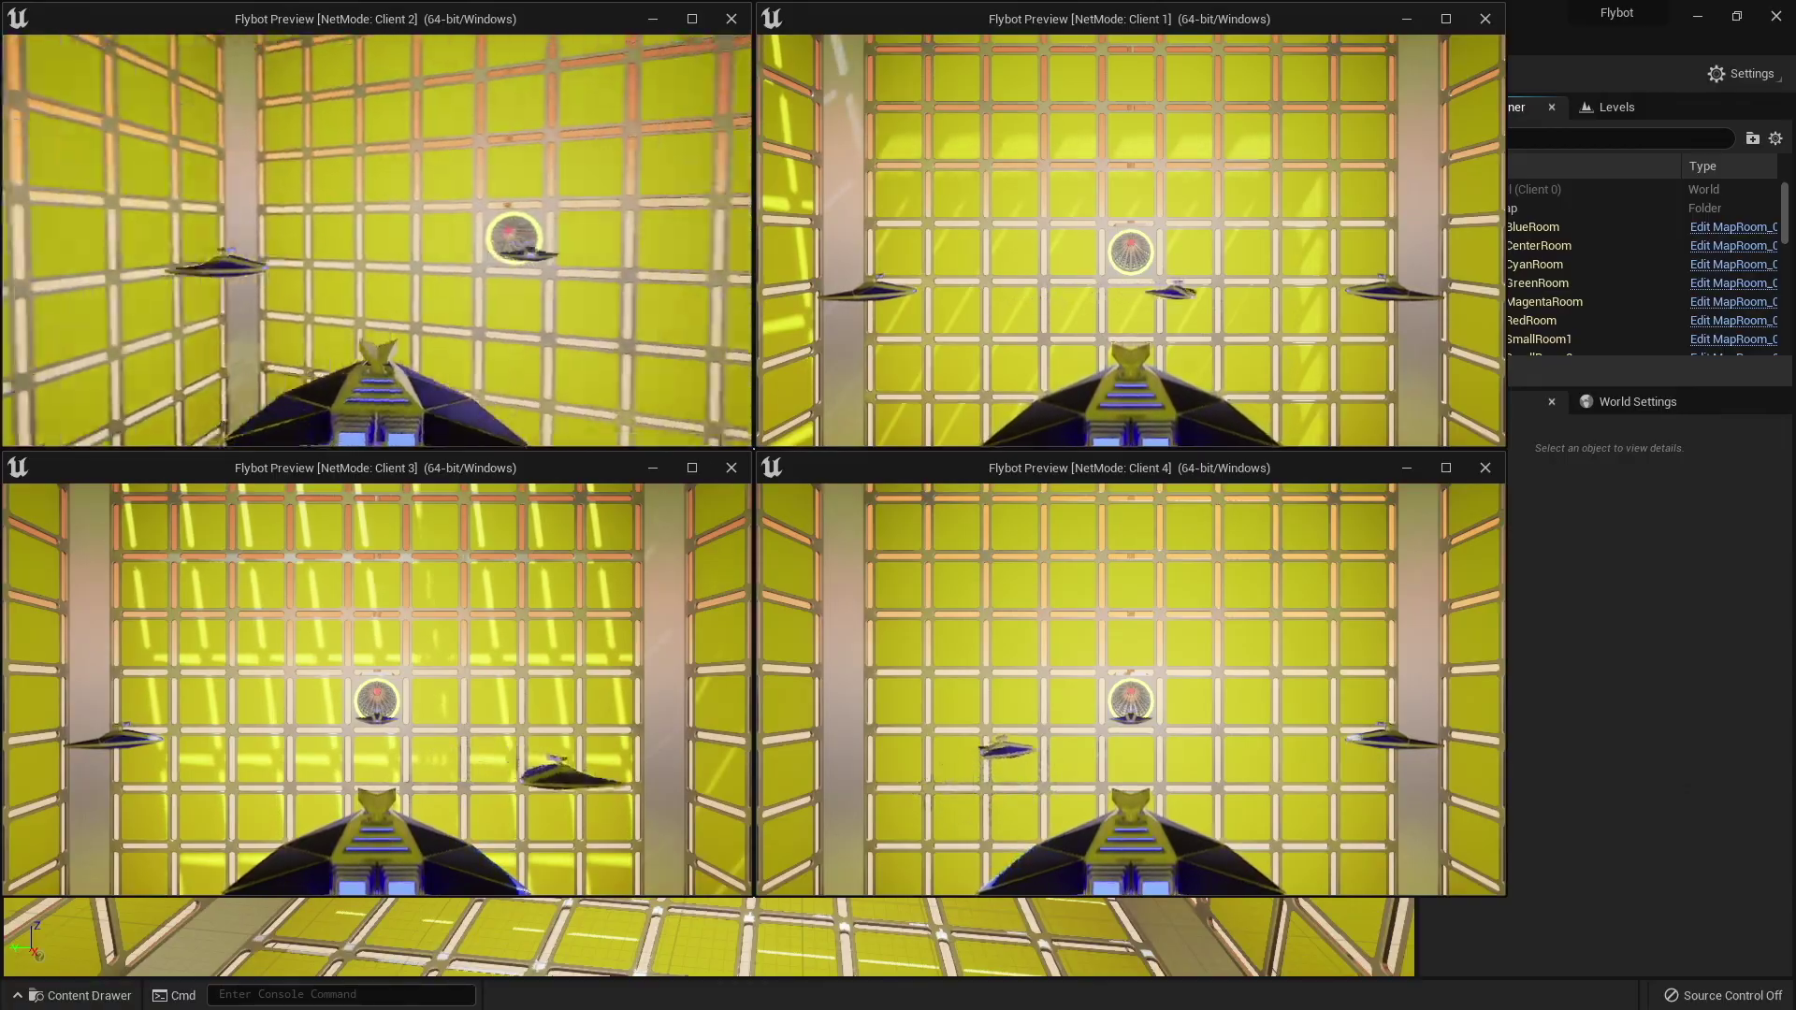
In Visual Studio, comment UpdateServerTransform_Implementation: "Trust that the client is sending valid data for now, but in the future we should add verification code and correct the client if needed."
type("// Trust that the")
type(" client is sending valid data fo")
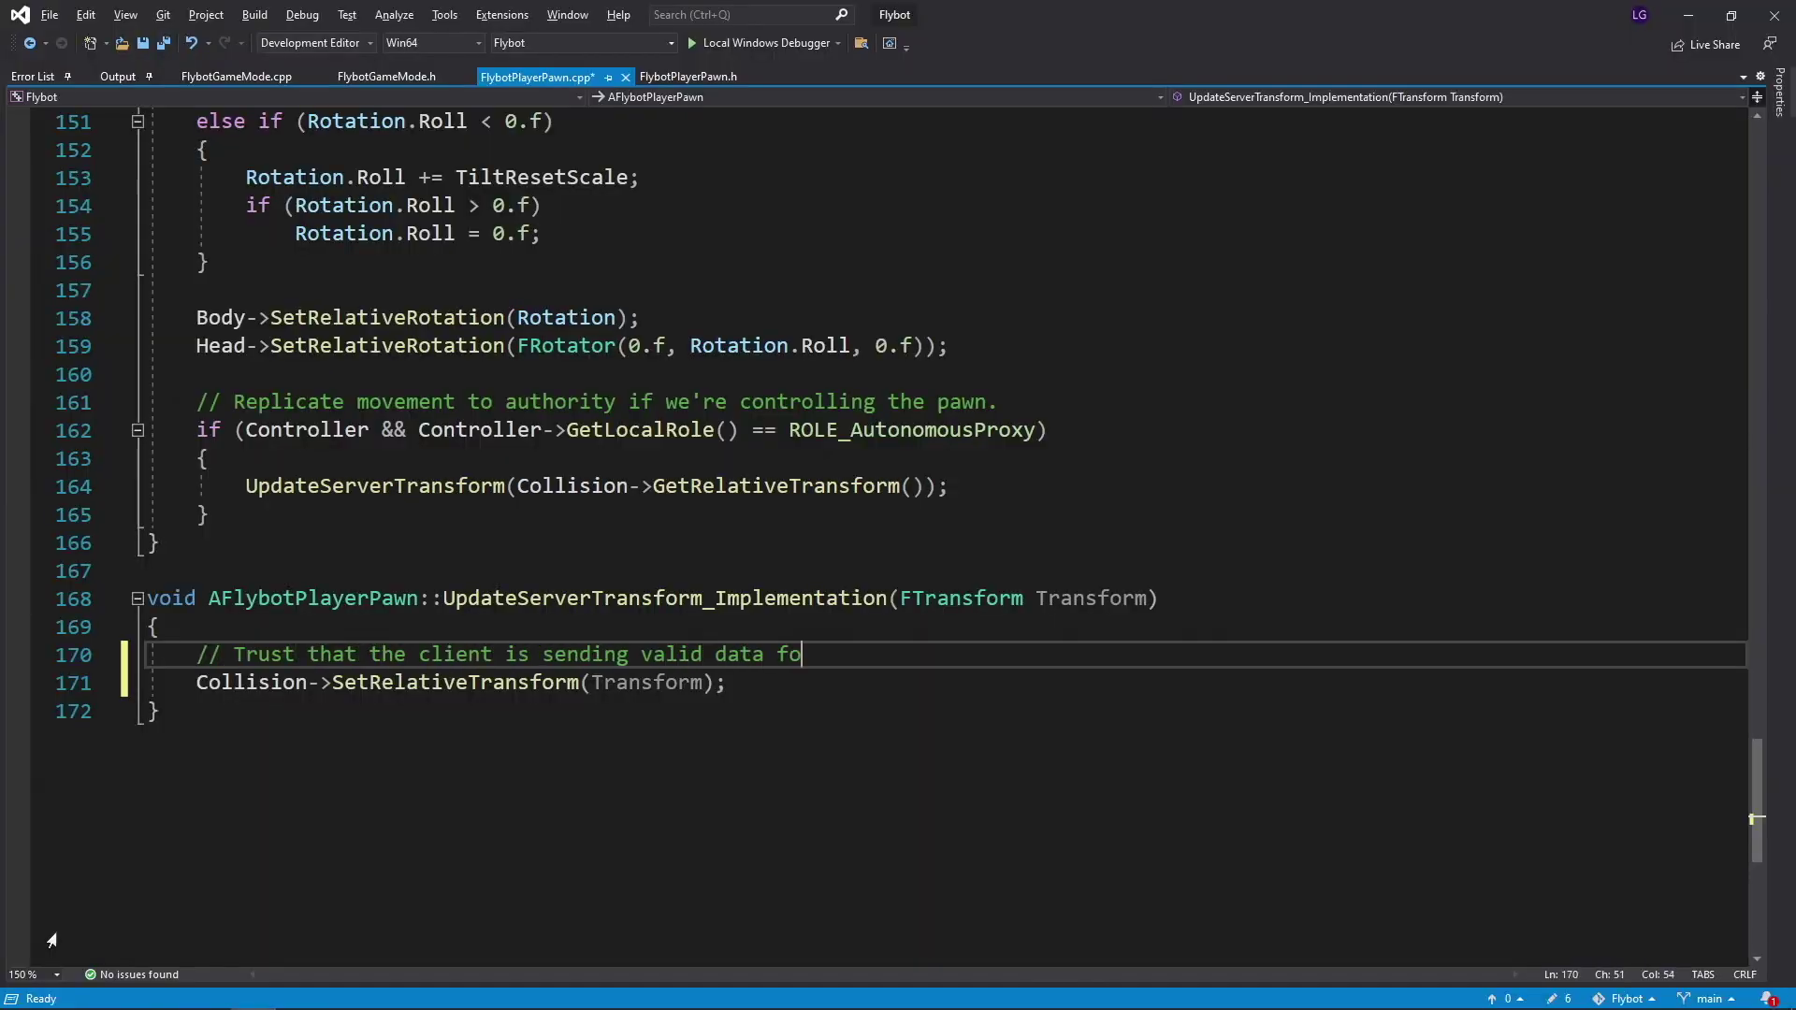
type("r now, but in the future we")
key("Return")
type("// should")
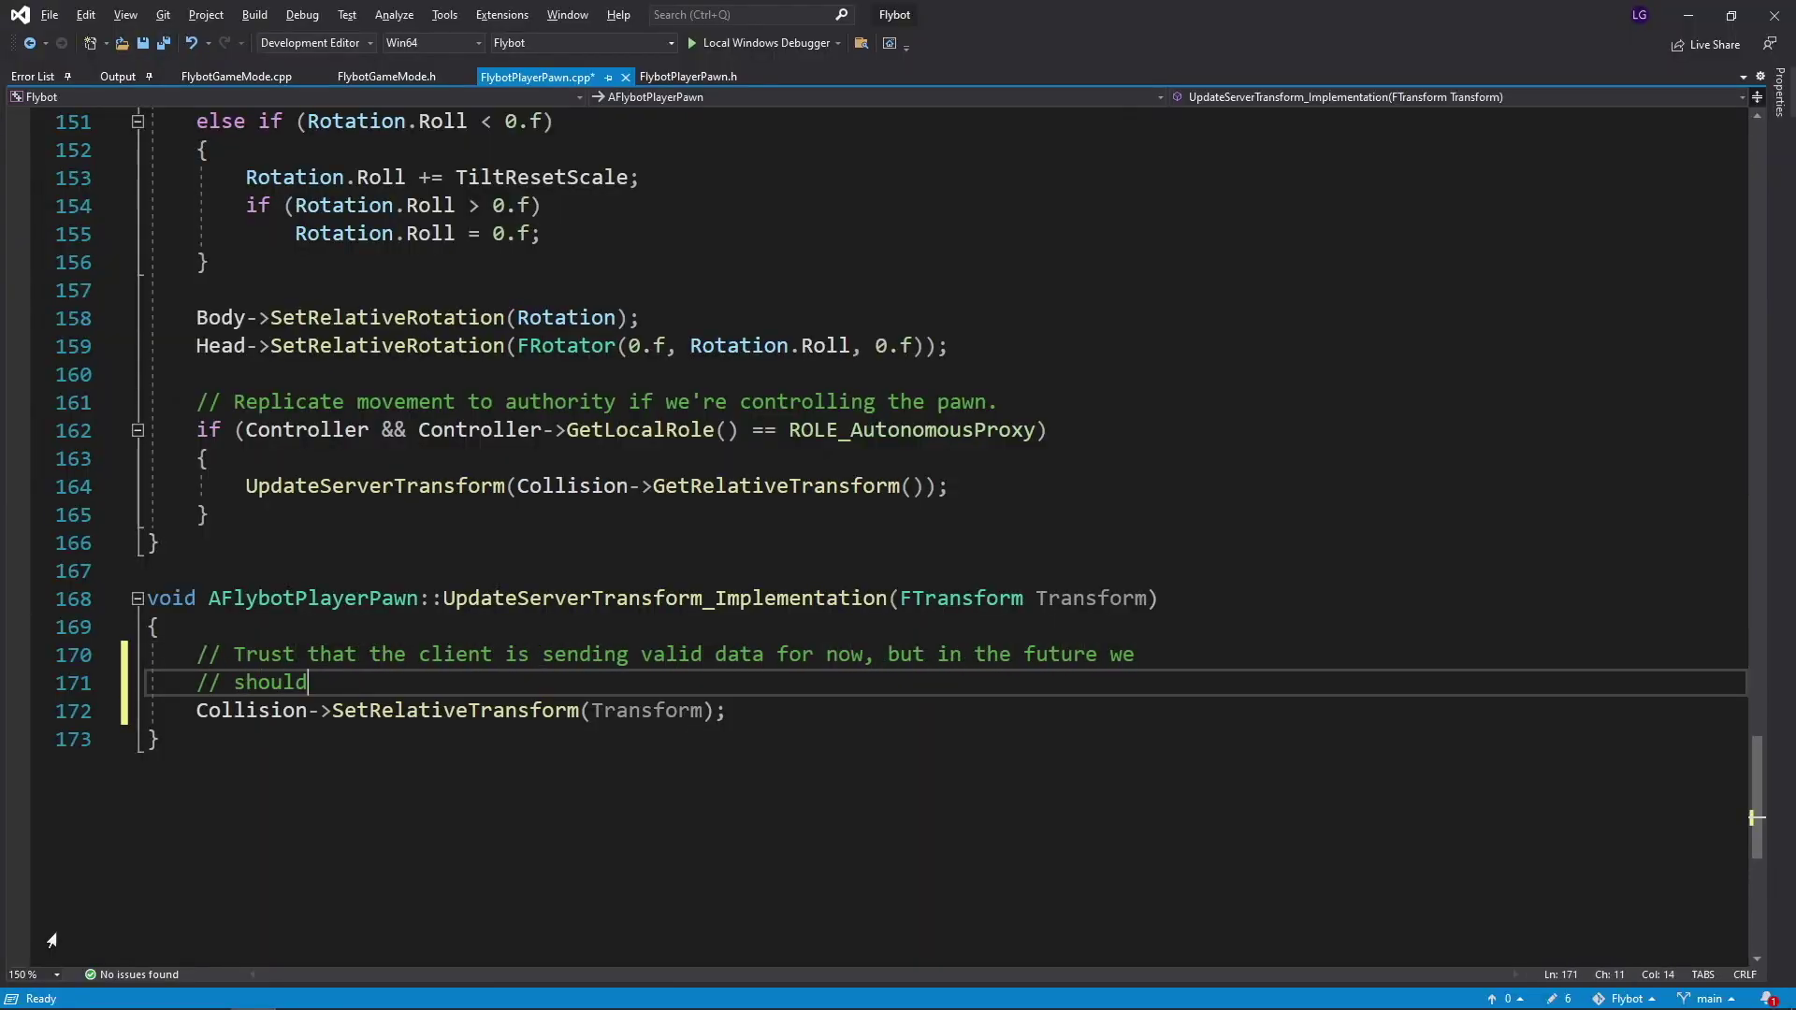
type(" add verification code and correct the client if needed.")
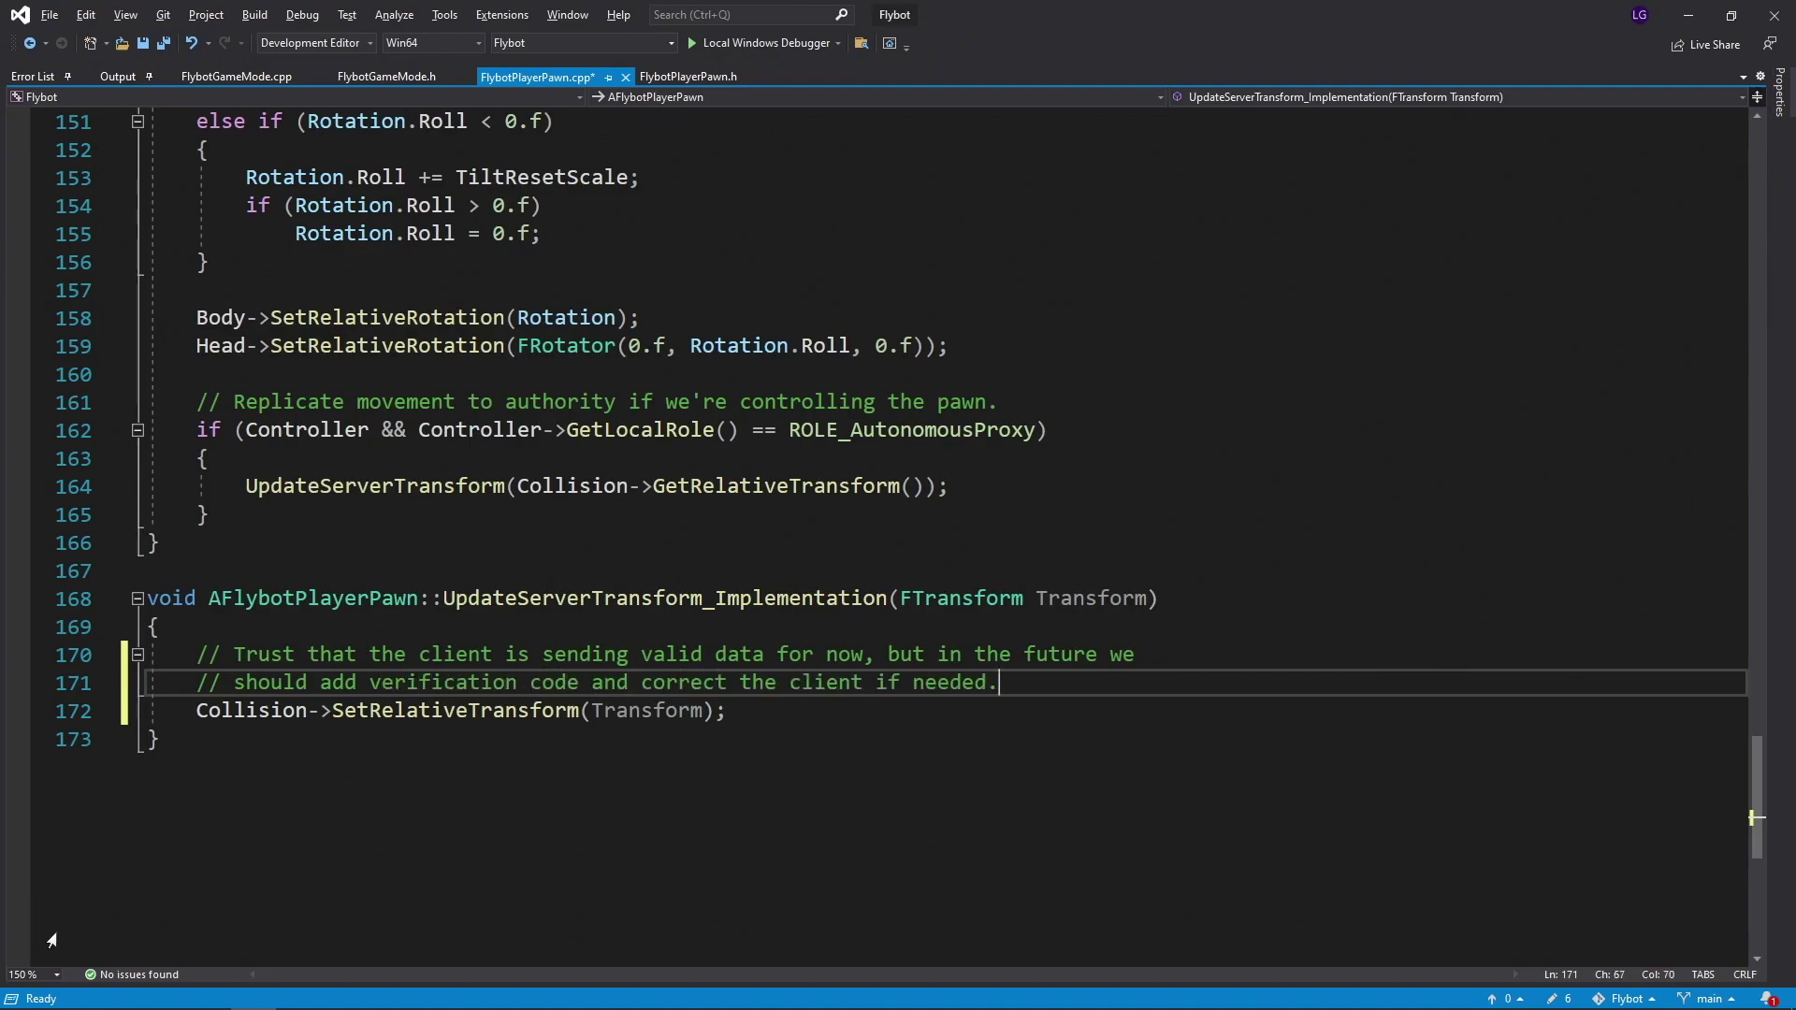
key("Down")
key("Down")
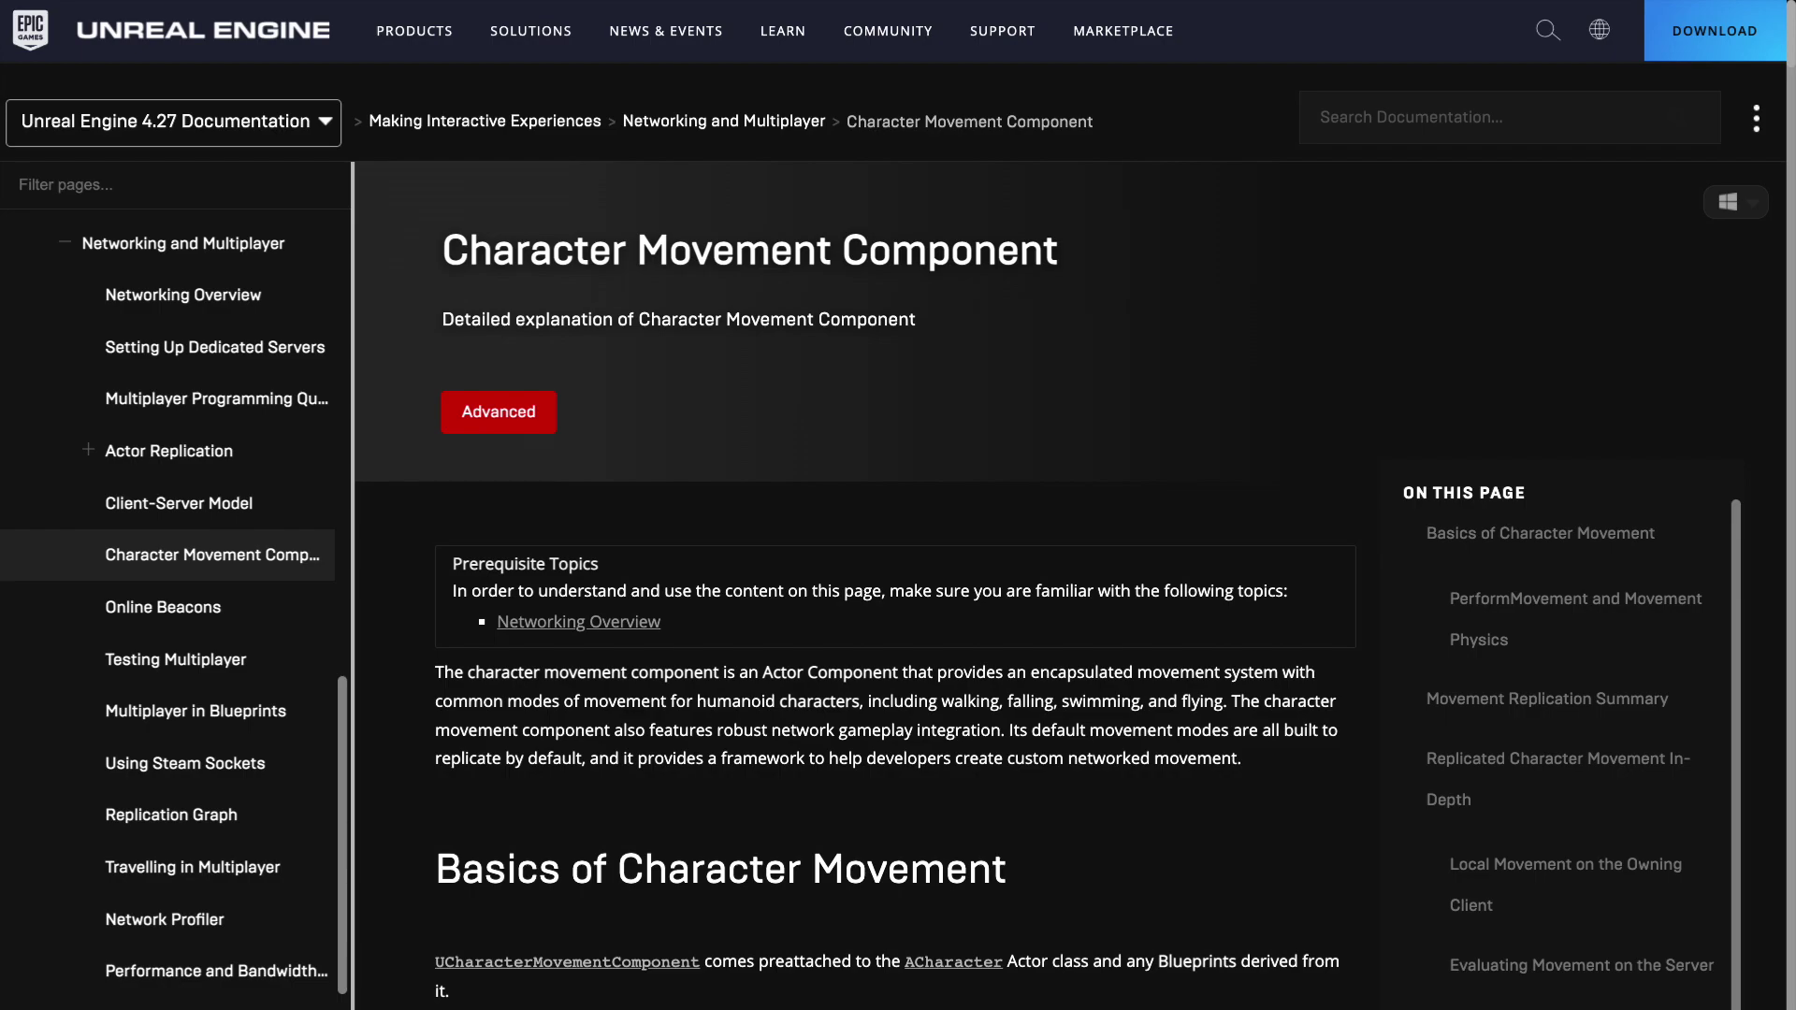
Switch to PowerShell, check the Git status, commit all changes as "Add player start assignments and pawn movement replication." and push them
type("git status")
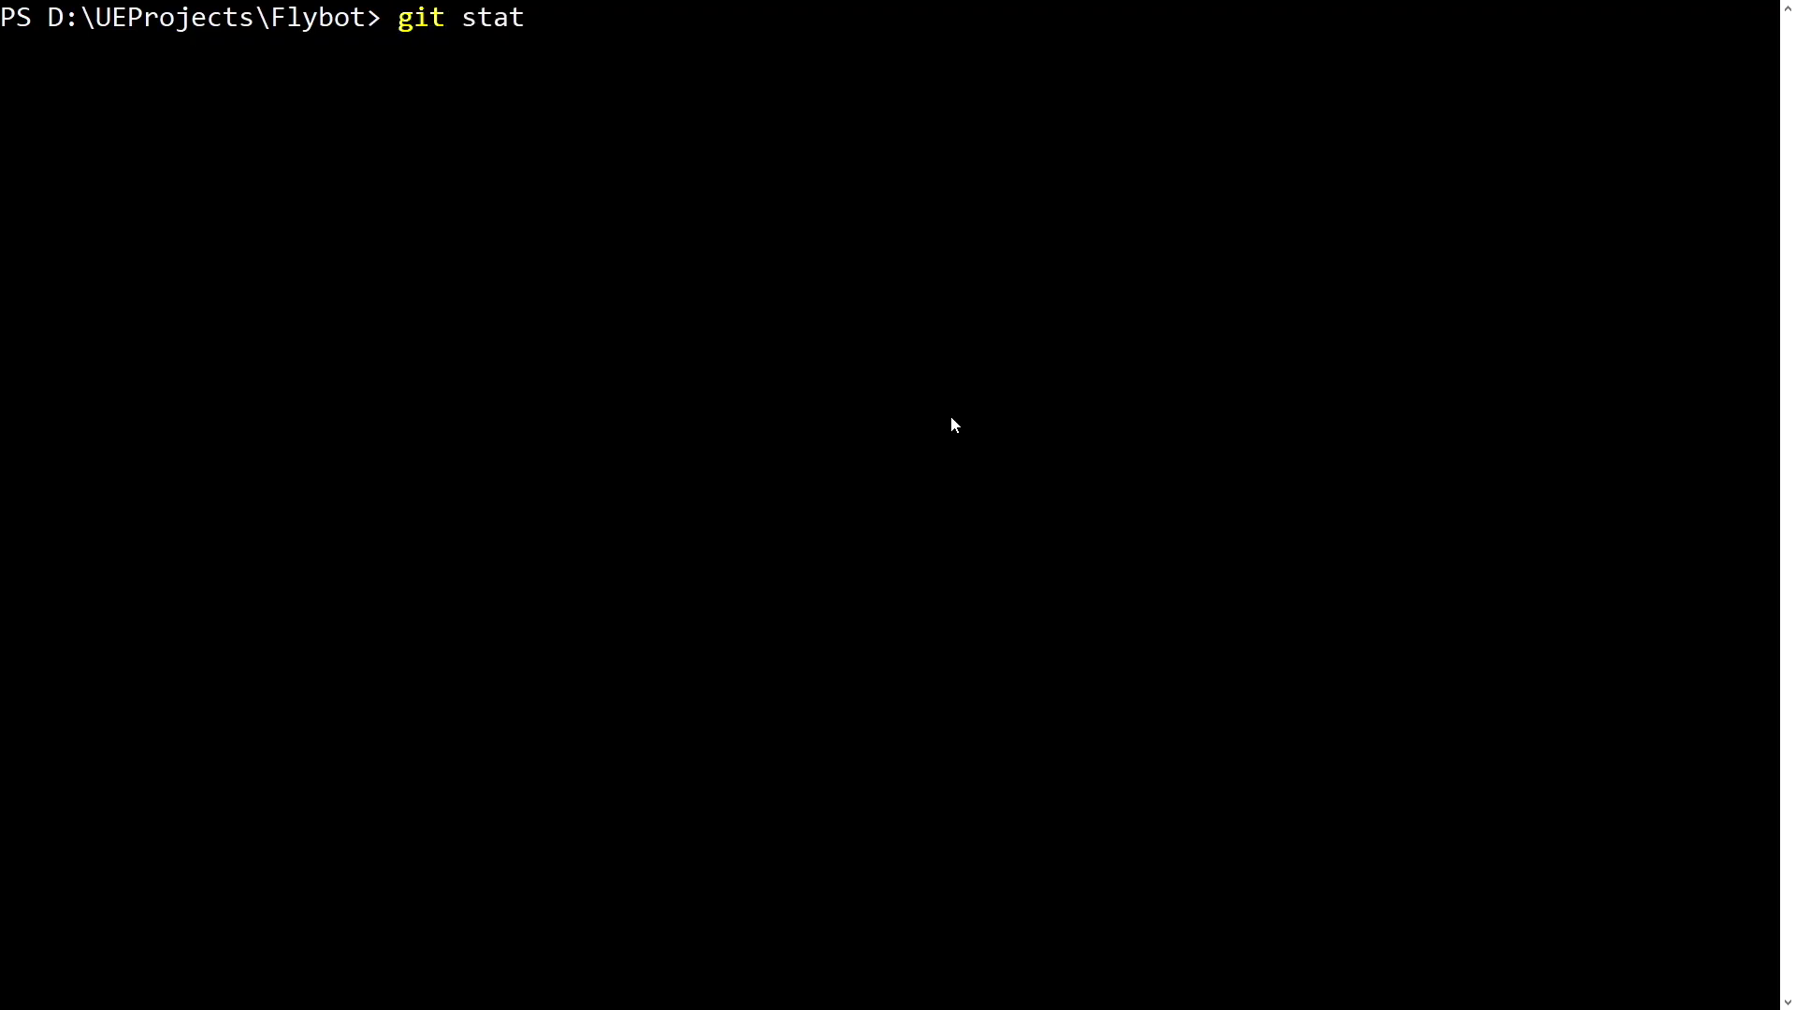
key("Return")
type("git commit -a -m \"Ad")
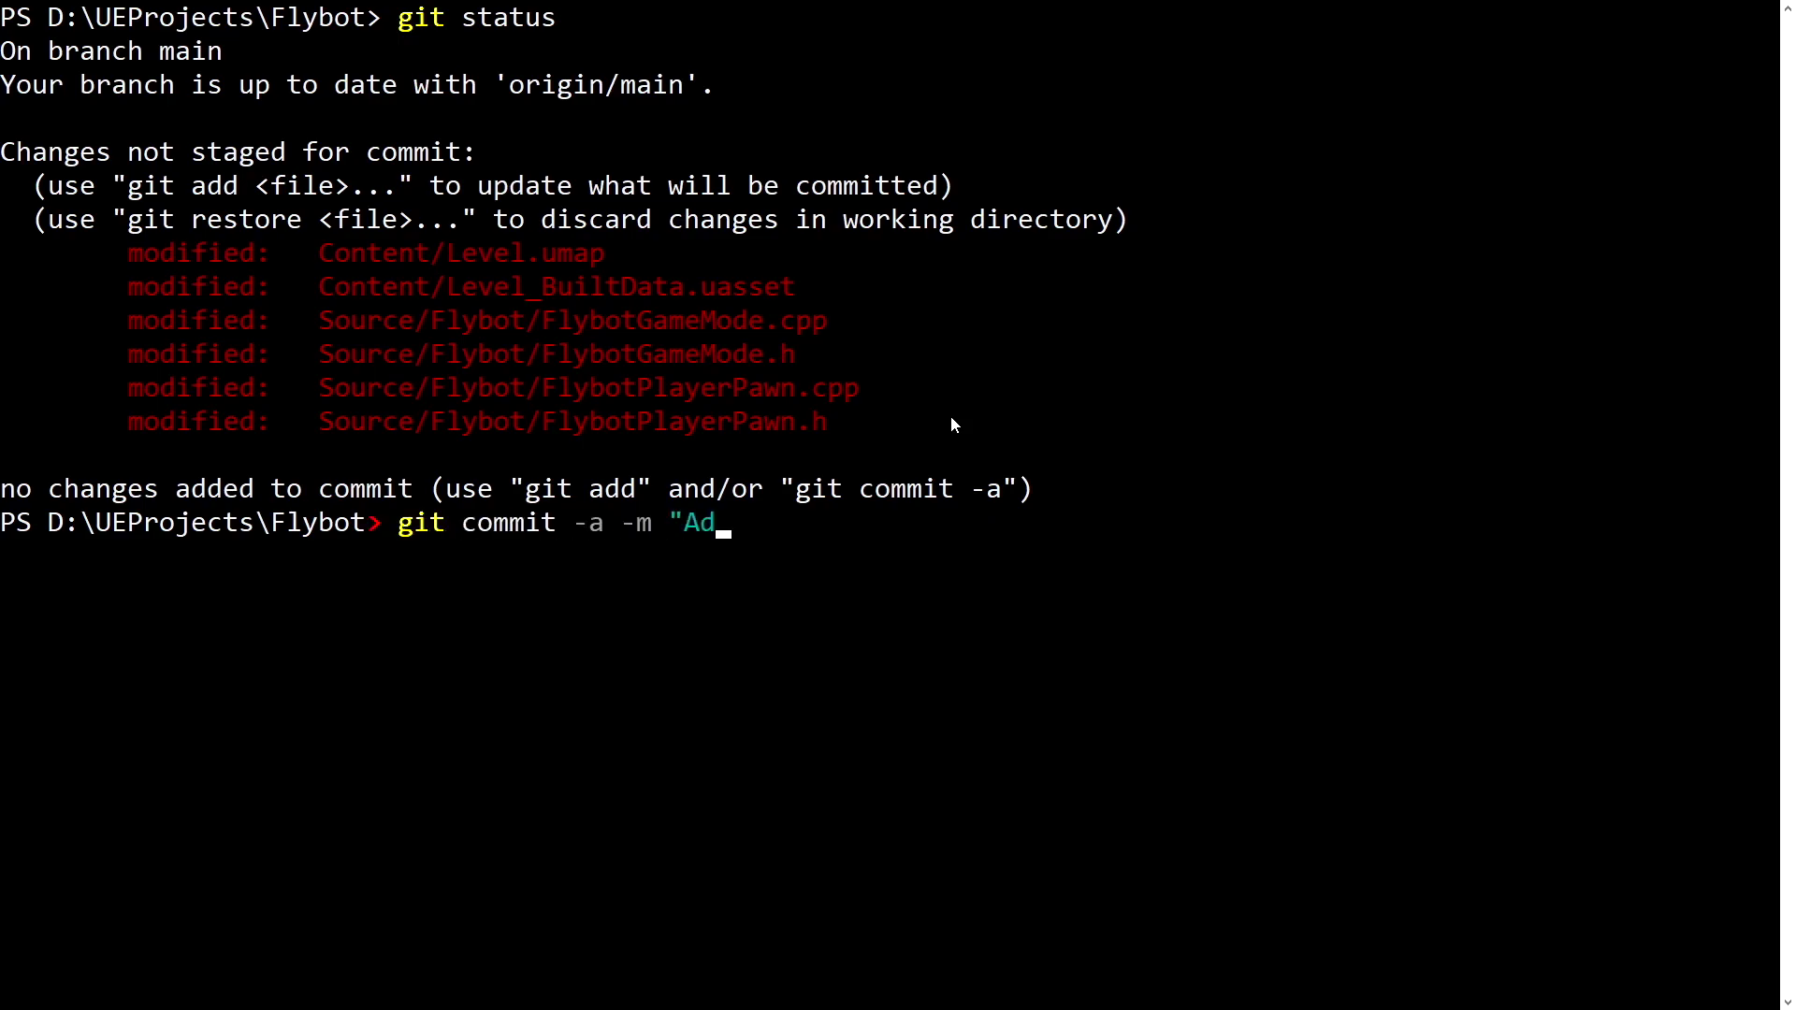
type("d player start assignments and pawn")
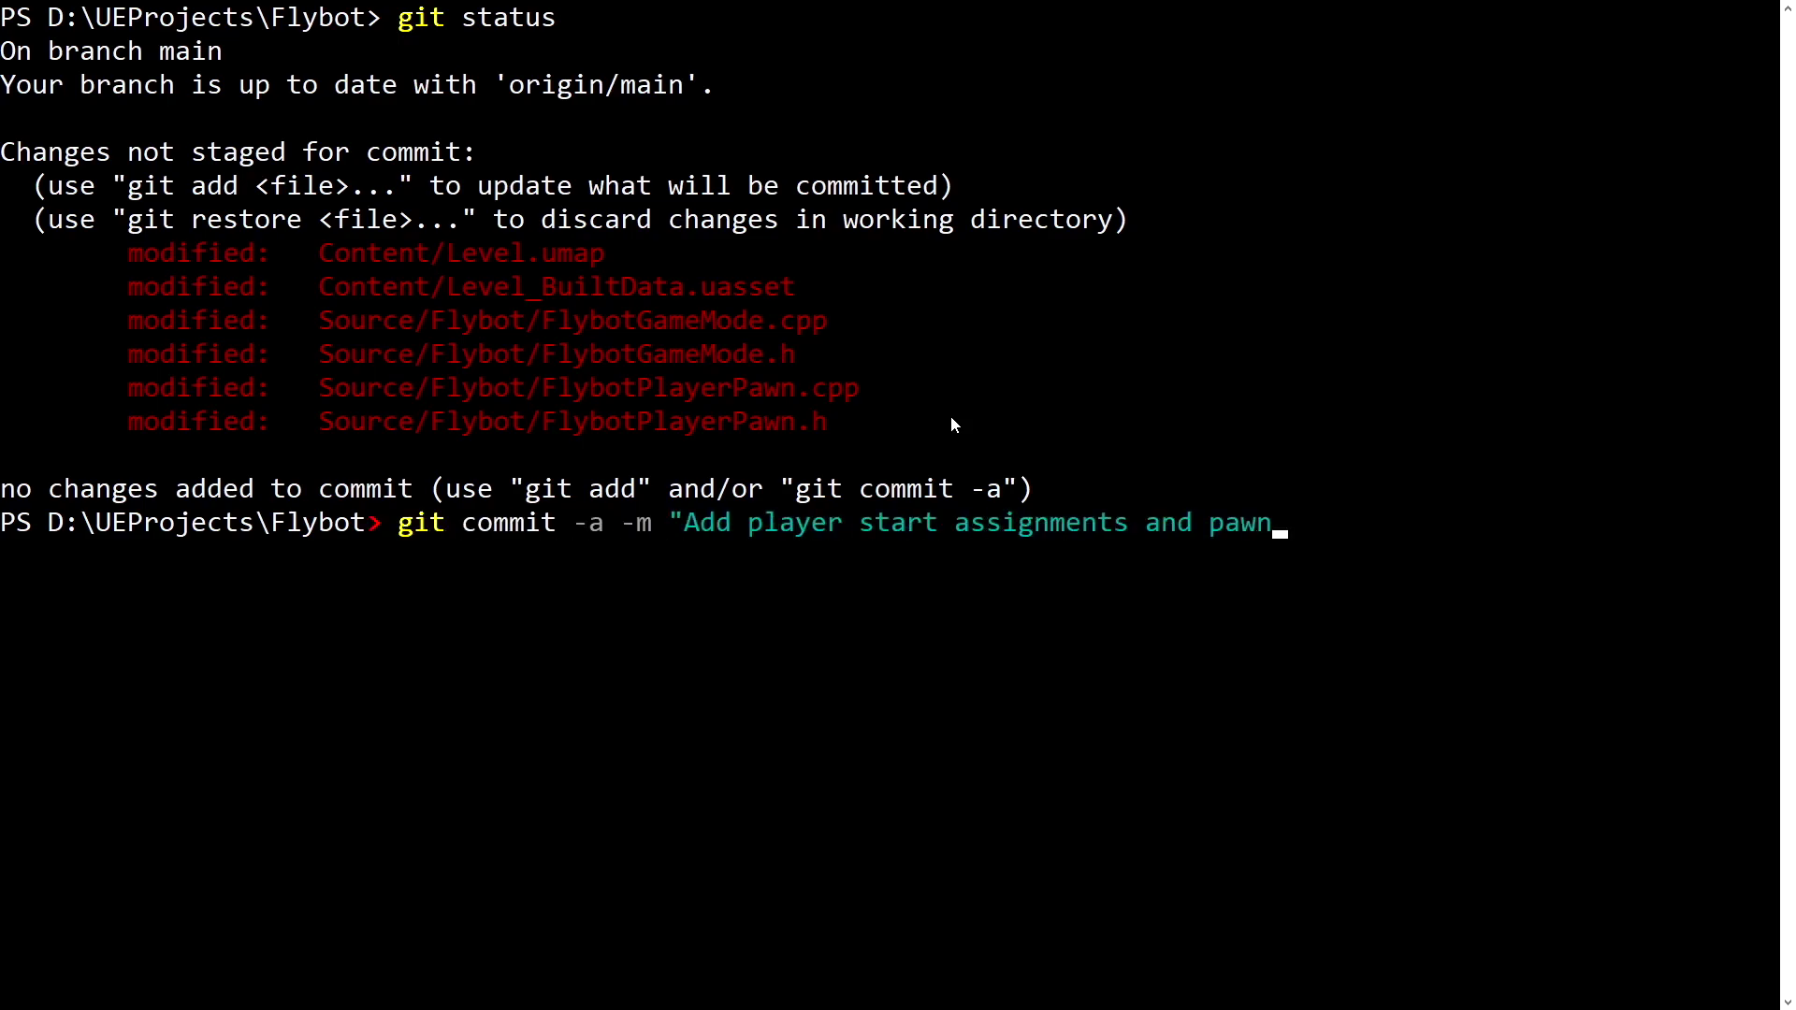
type(" movement replication.\"")
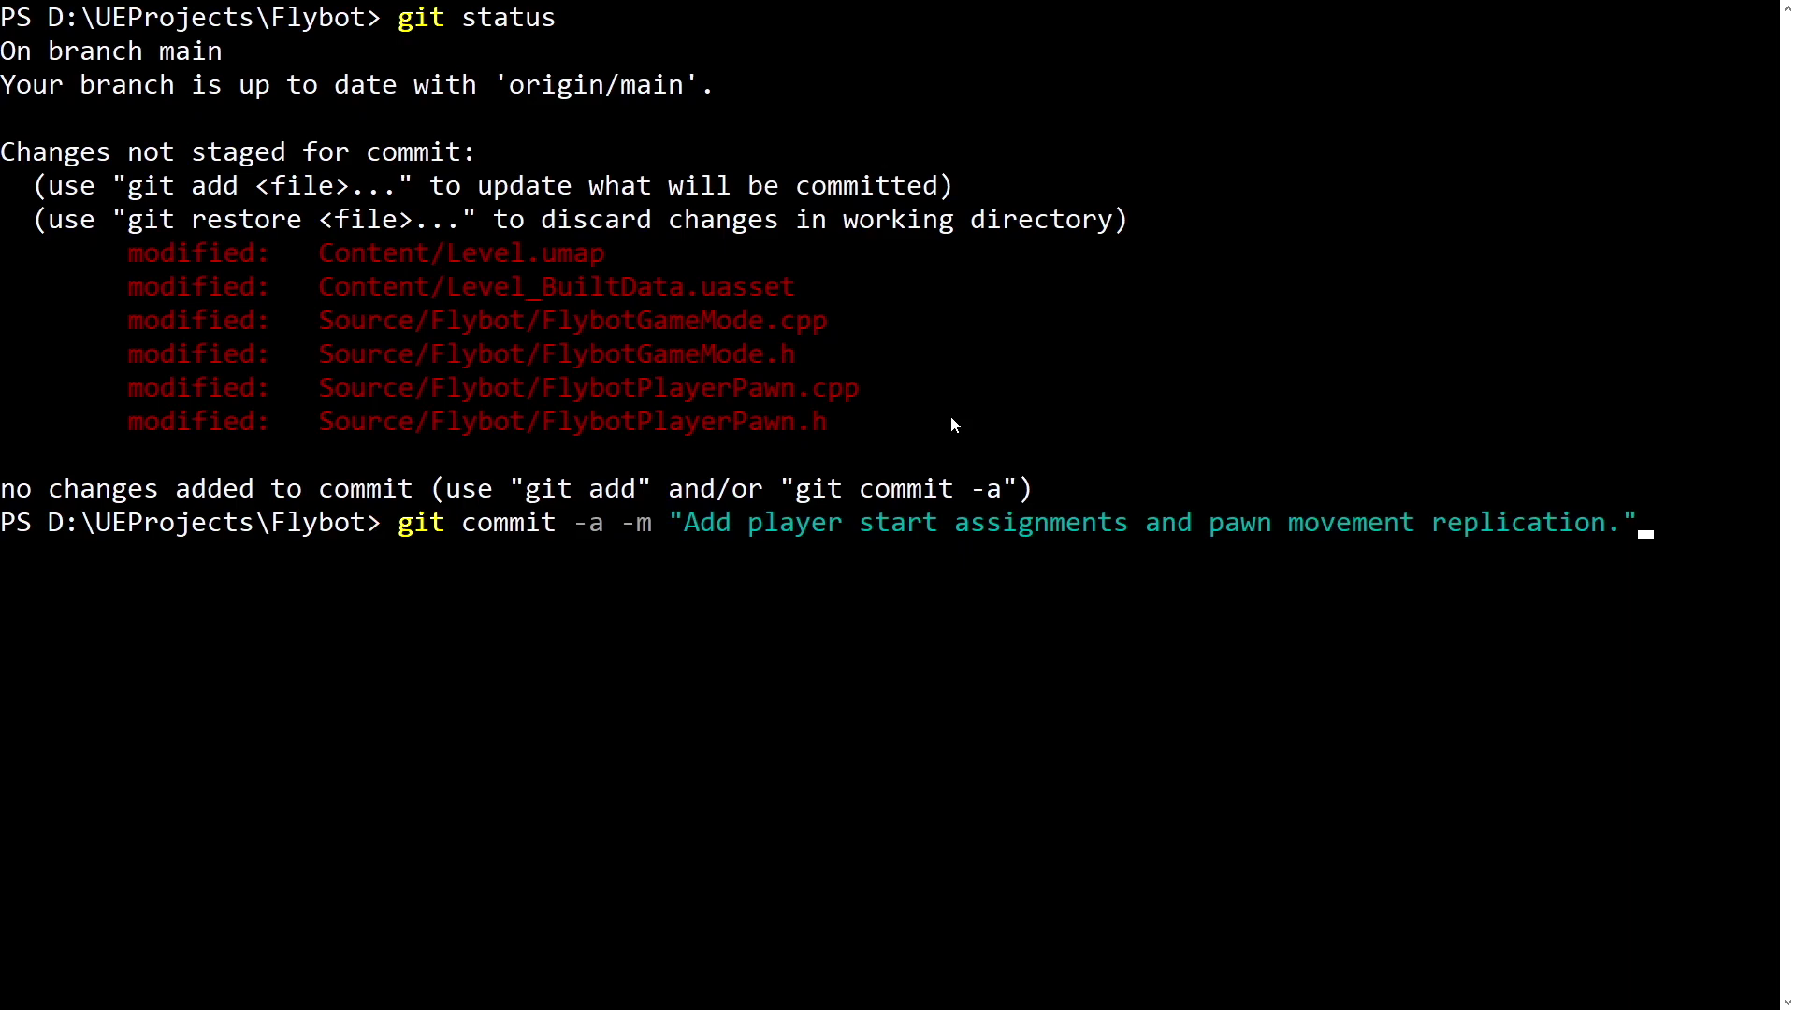
key("Return")
type("git push")
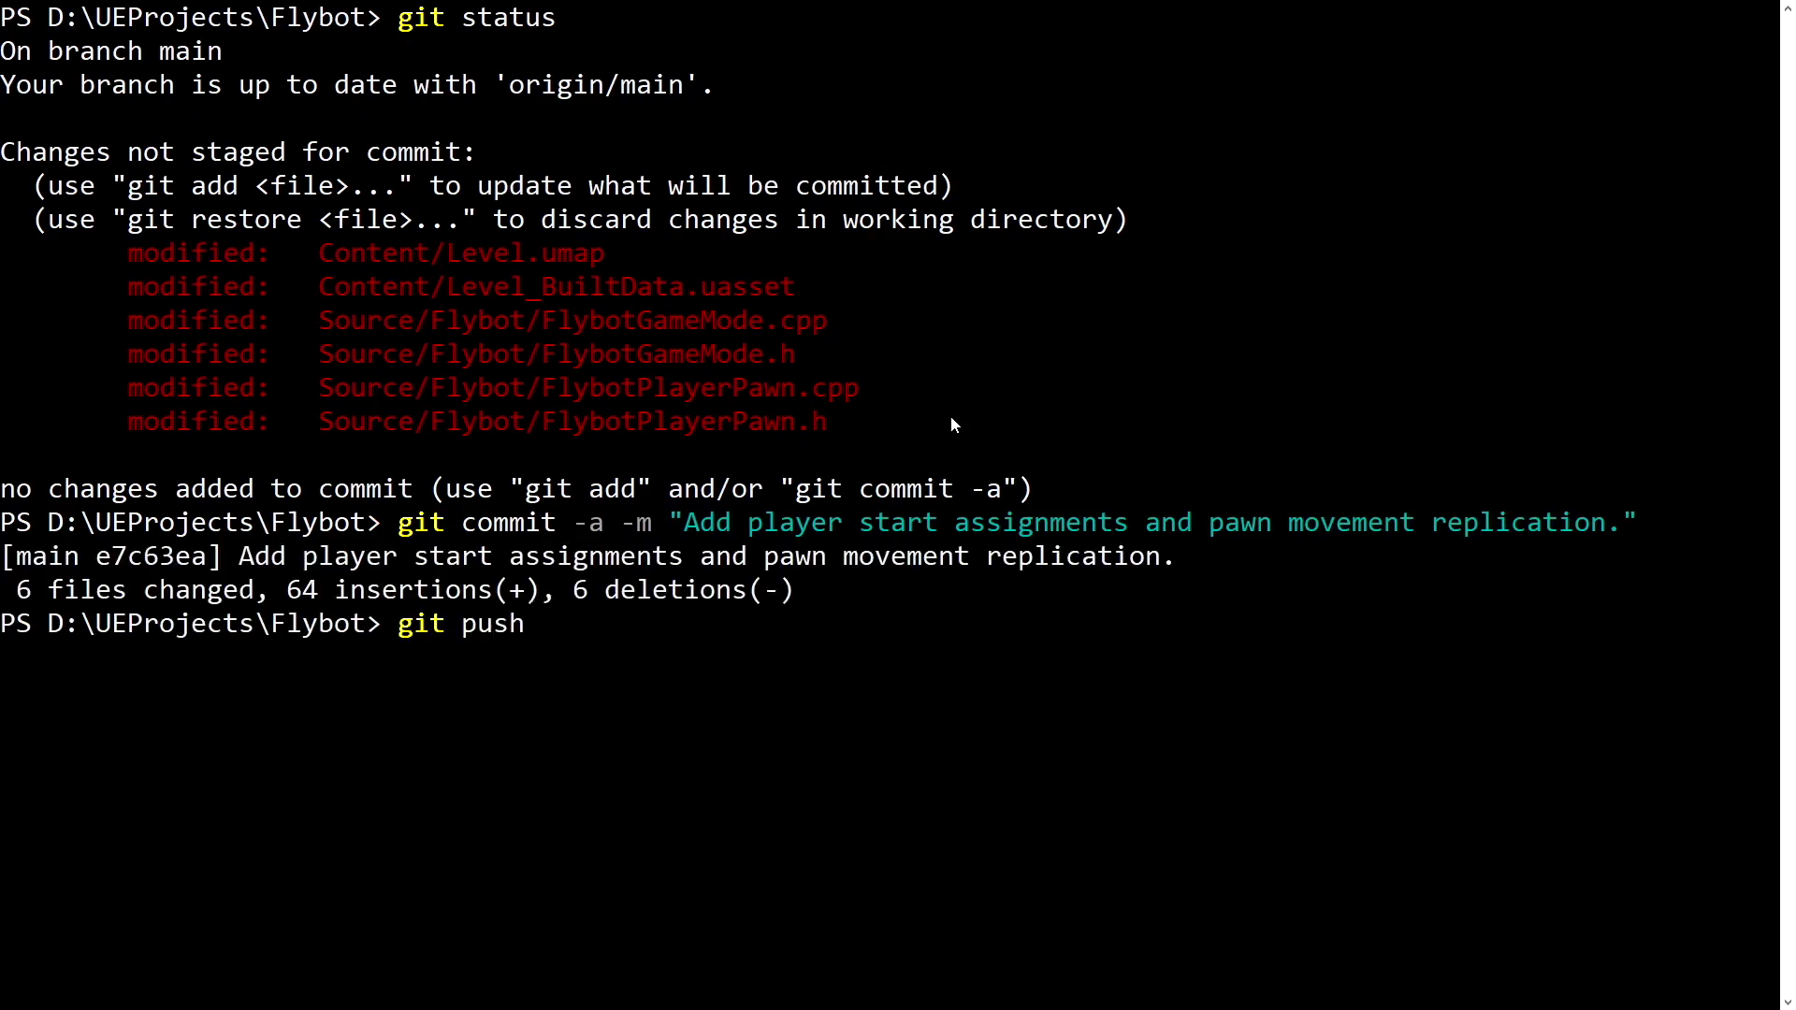